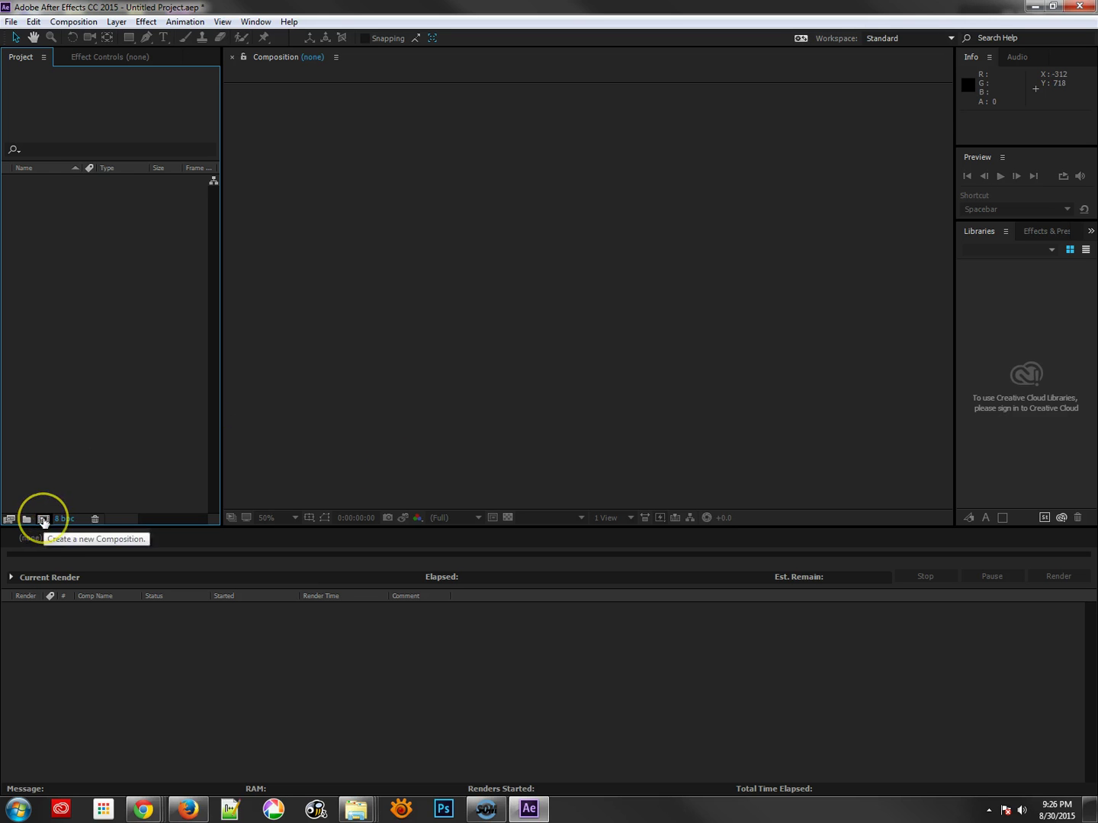
Start a new composition and set its preset to HDV/HDTV 720 29.97.
left_click(76, 22)
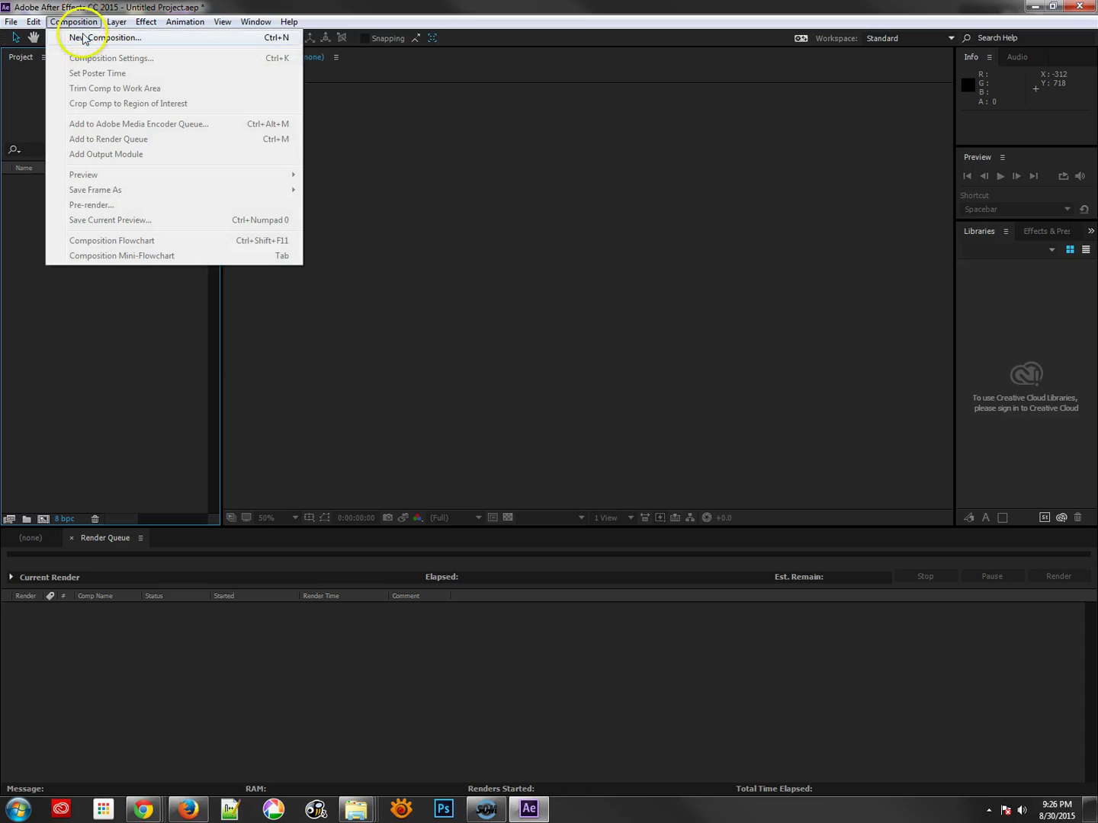
left_click(279, 39)
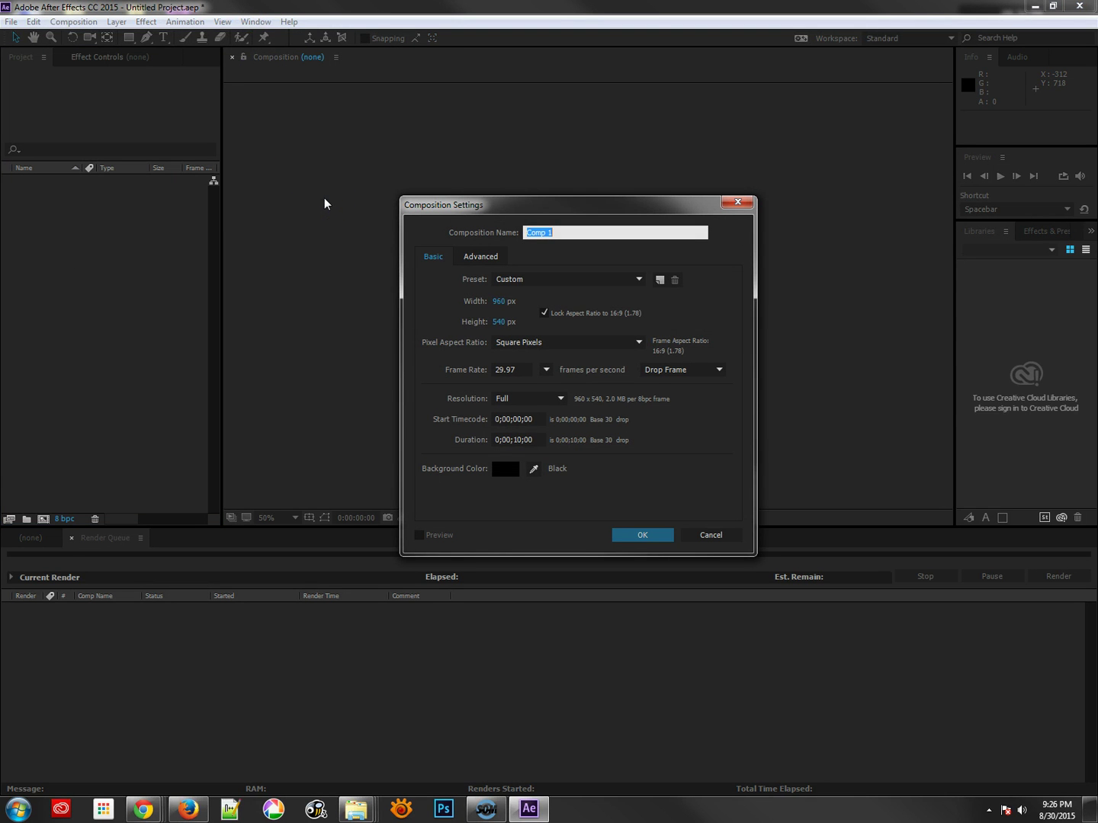
left_click(596, 279)
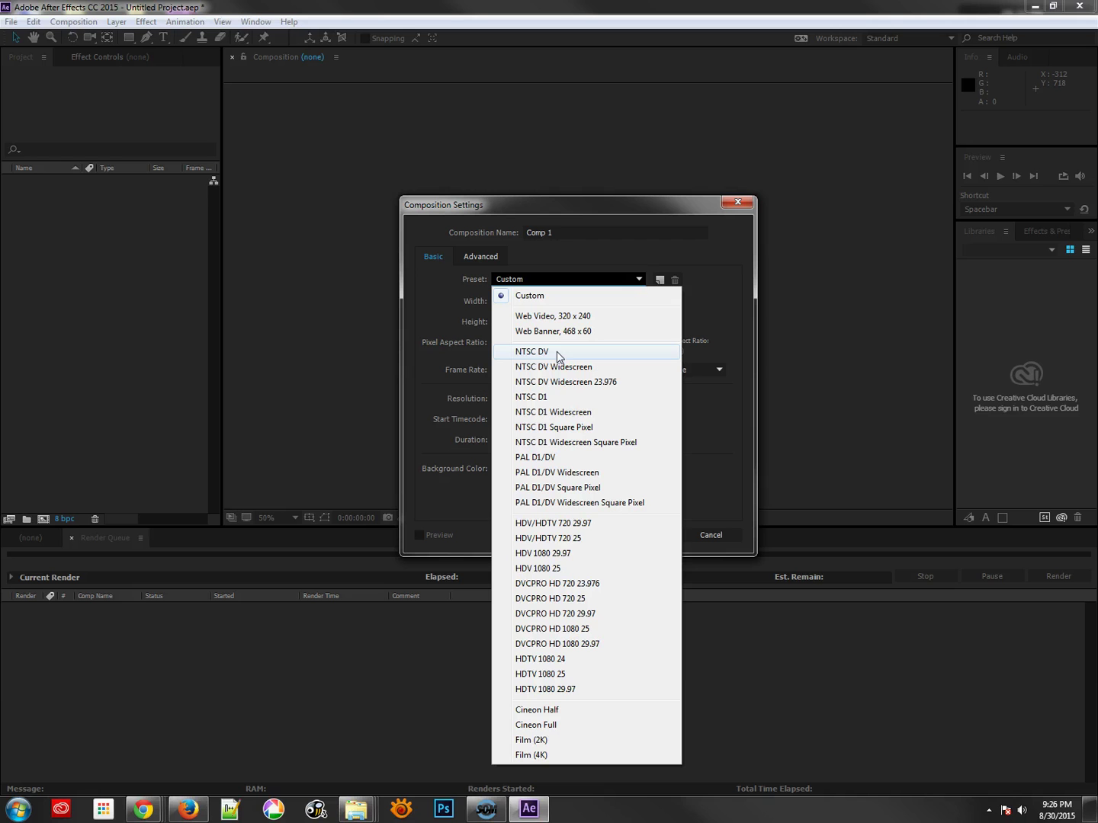
left_click(560, 371)
left_click(559, 367)
left_click(574, 278)
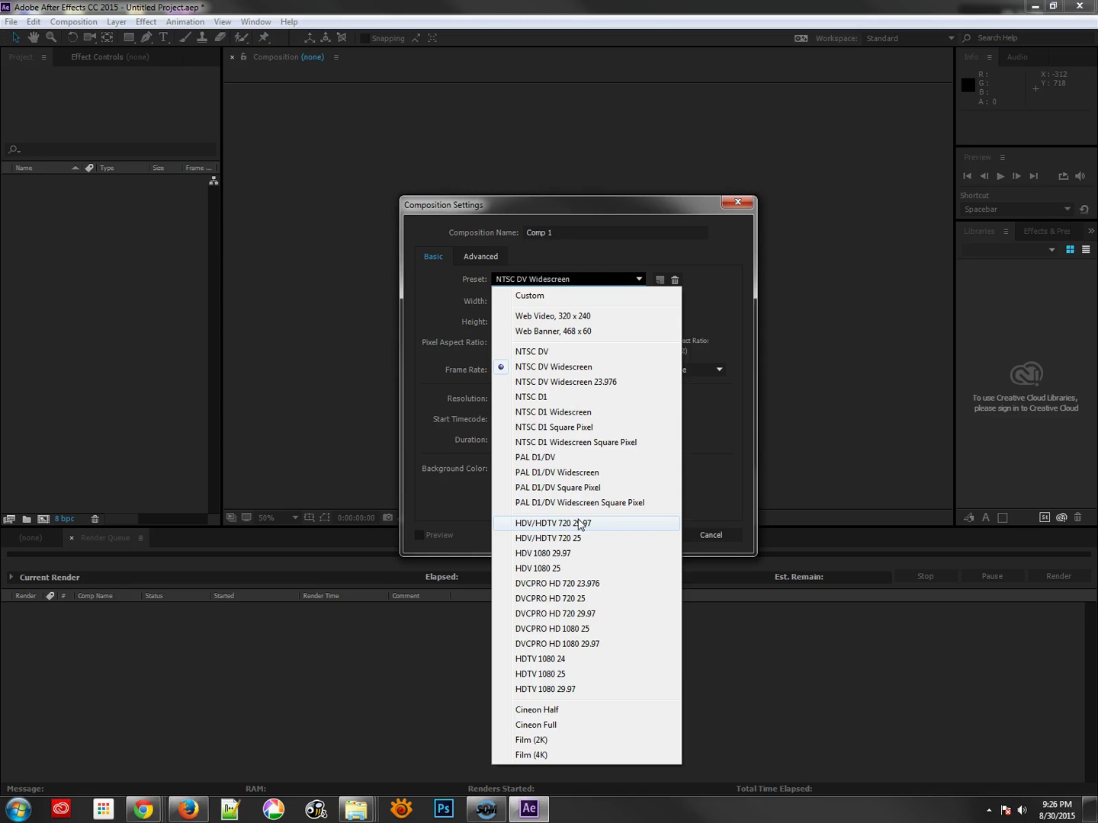
left_click(559, 524)
left_click(561, 690)
left_click(555, 527)
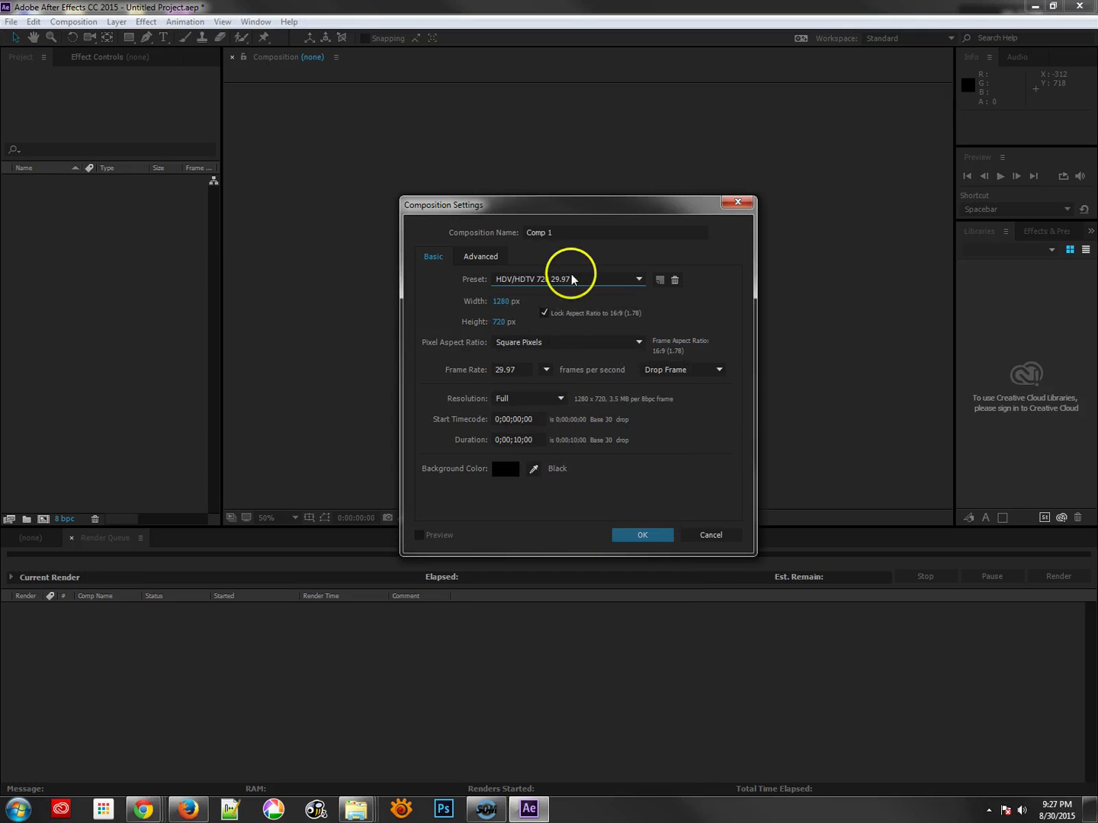
Try the HDTV 1080 29.97 and HDV 1080 29.97 composition presets, and return to HDV/HDTV 720 29.97.
left_click(574, 279)
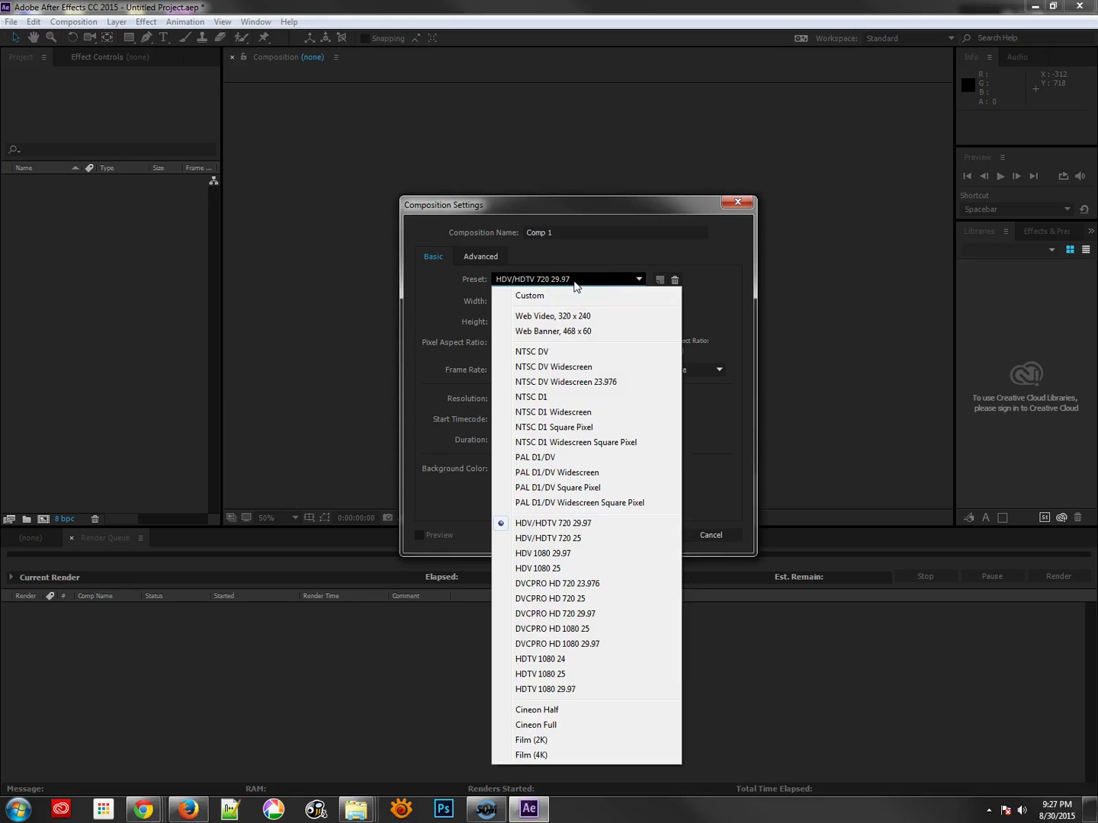
left_click(574, 287)
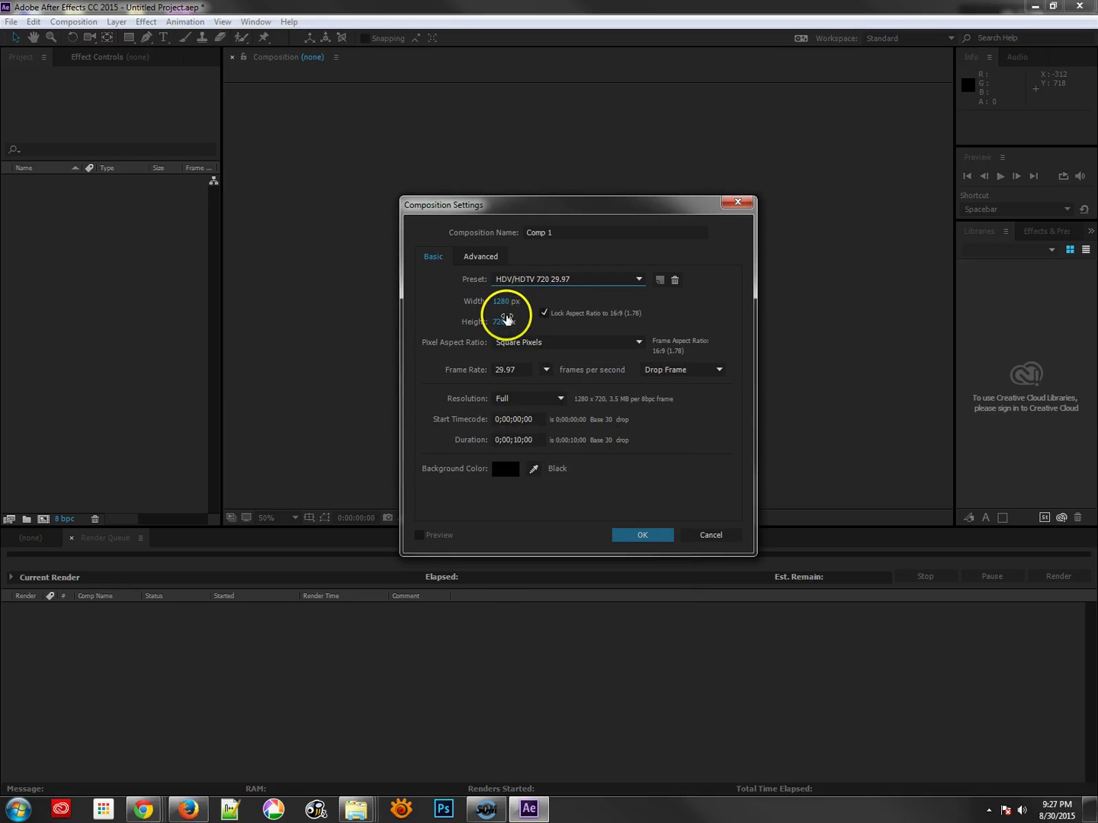
left_click(555, 338)
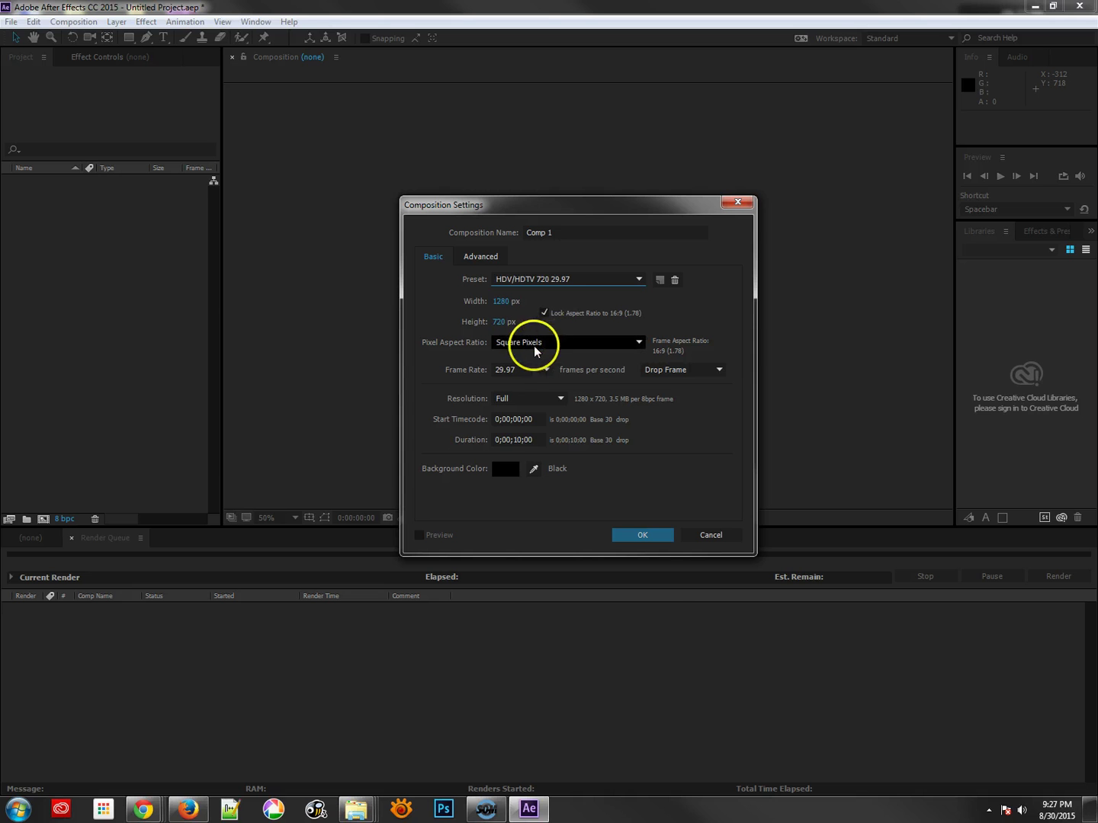
left_click(567, 282)
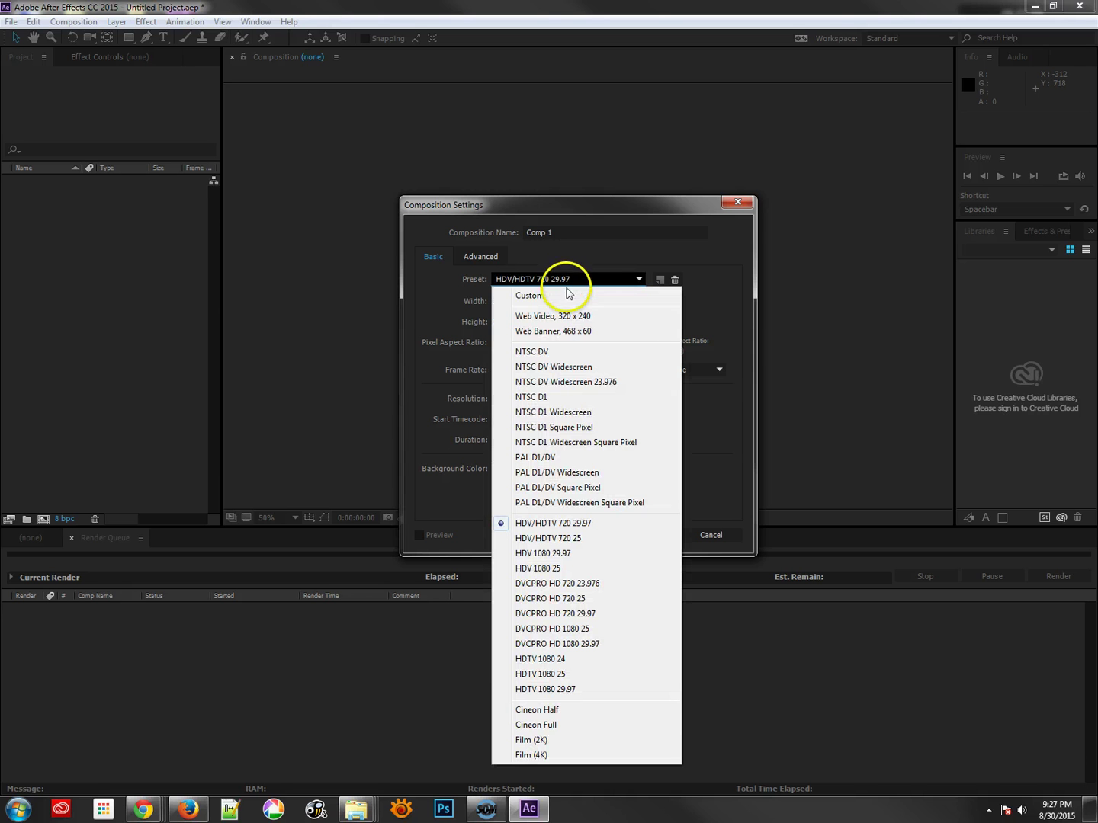
left_click(571, 692)
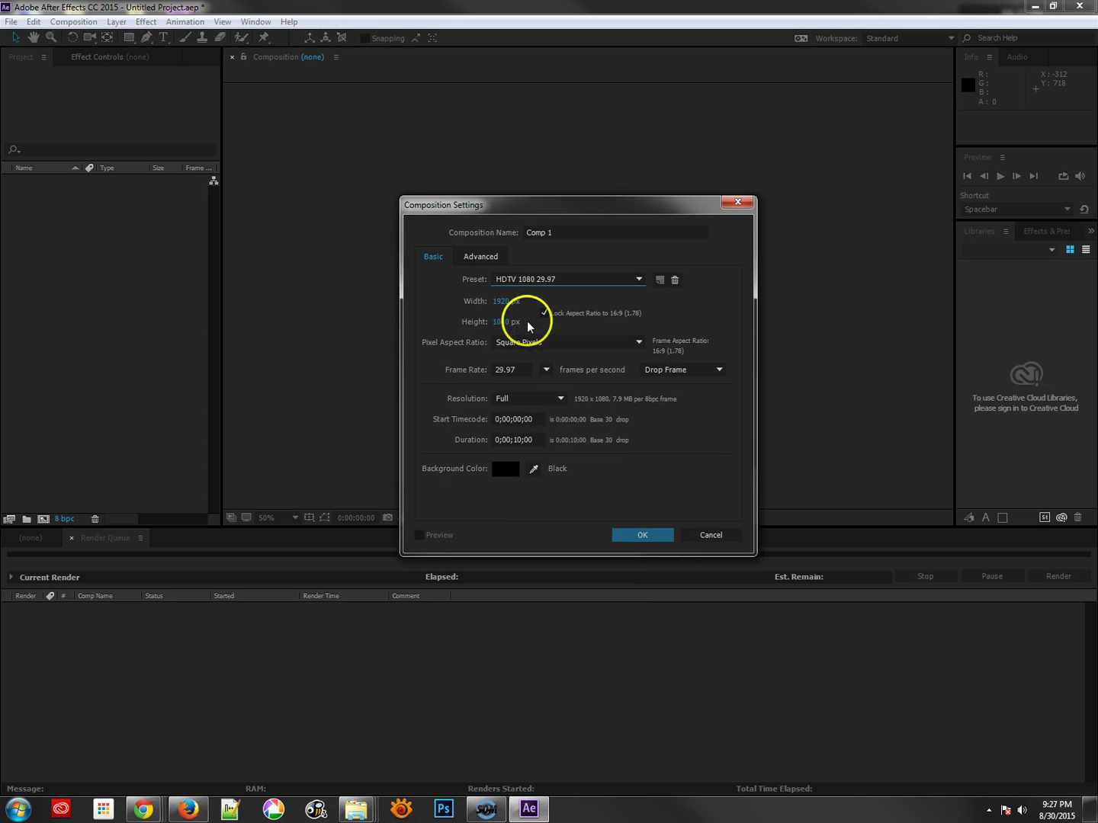
left_click(557, 282)
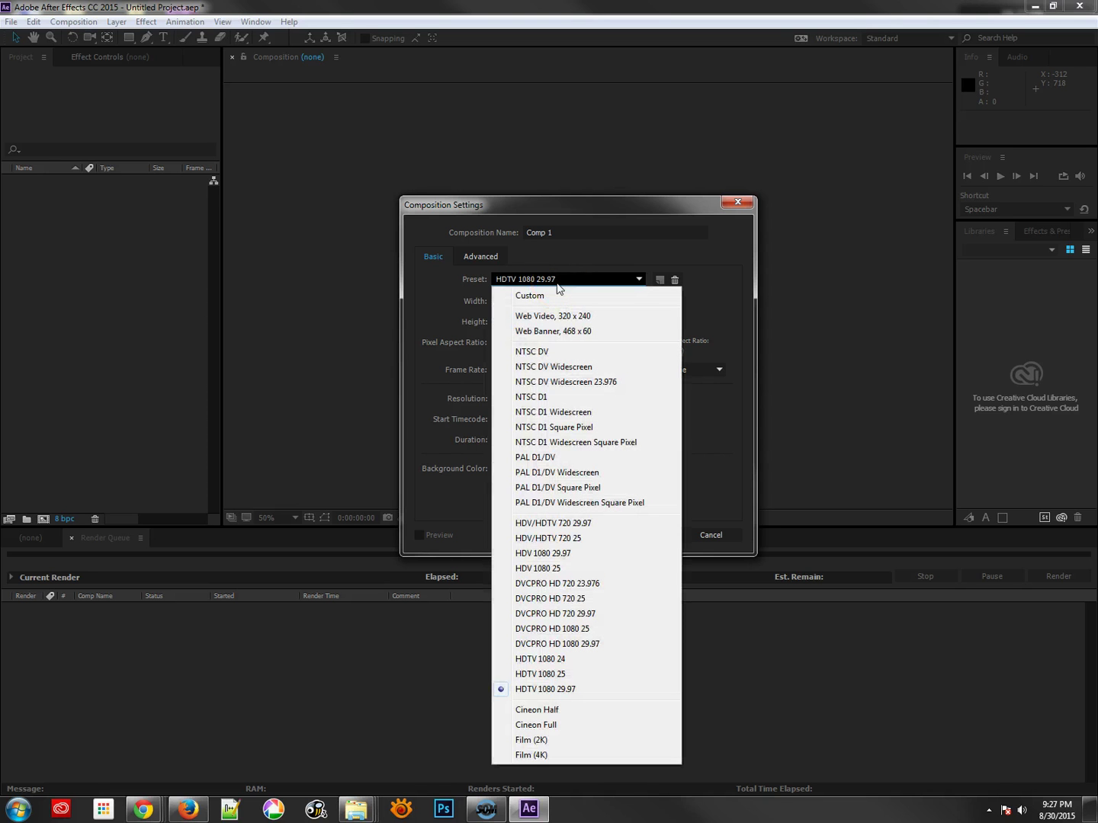
left_click(572, 561)
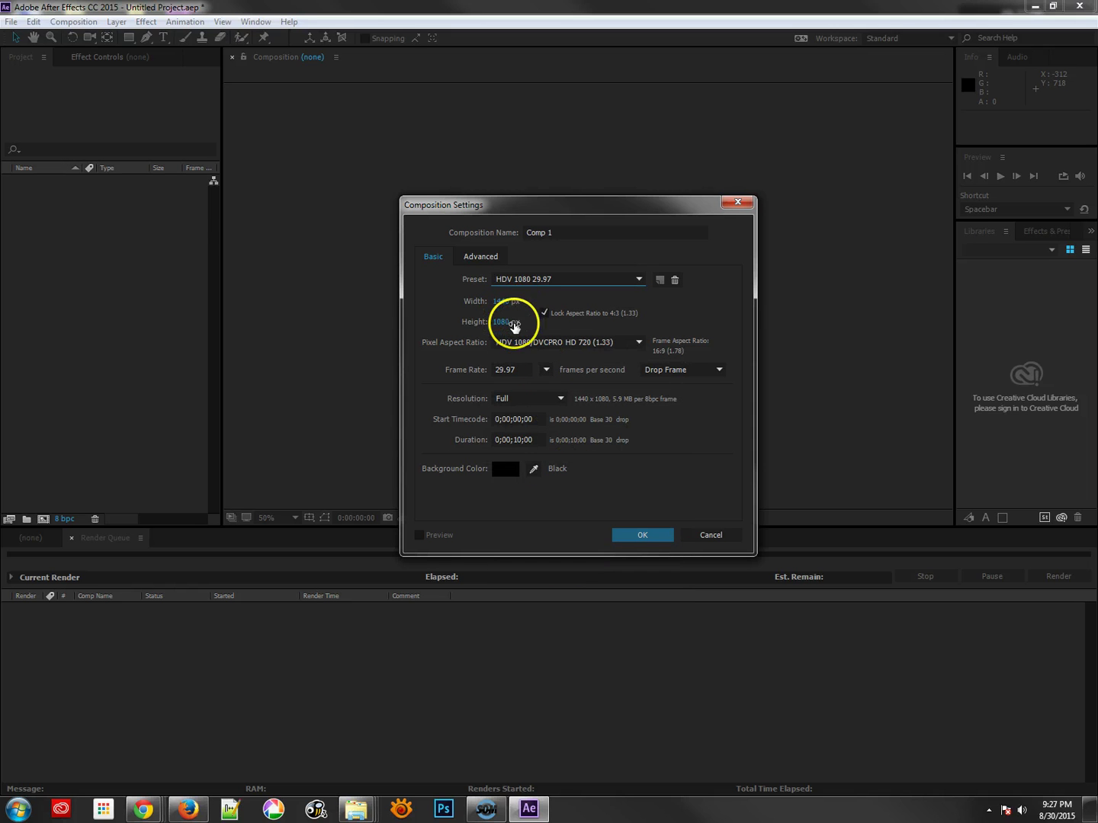
left_click(551, 342)
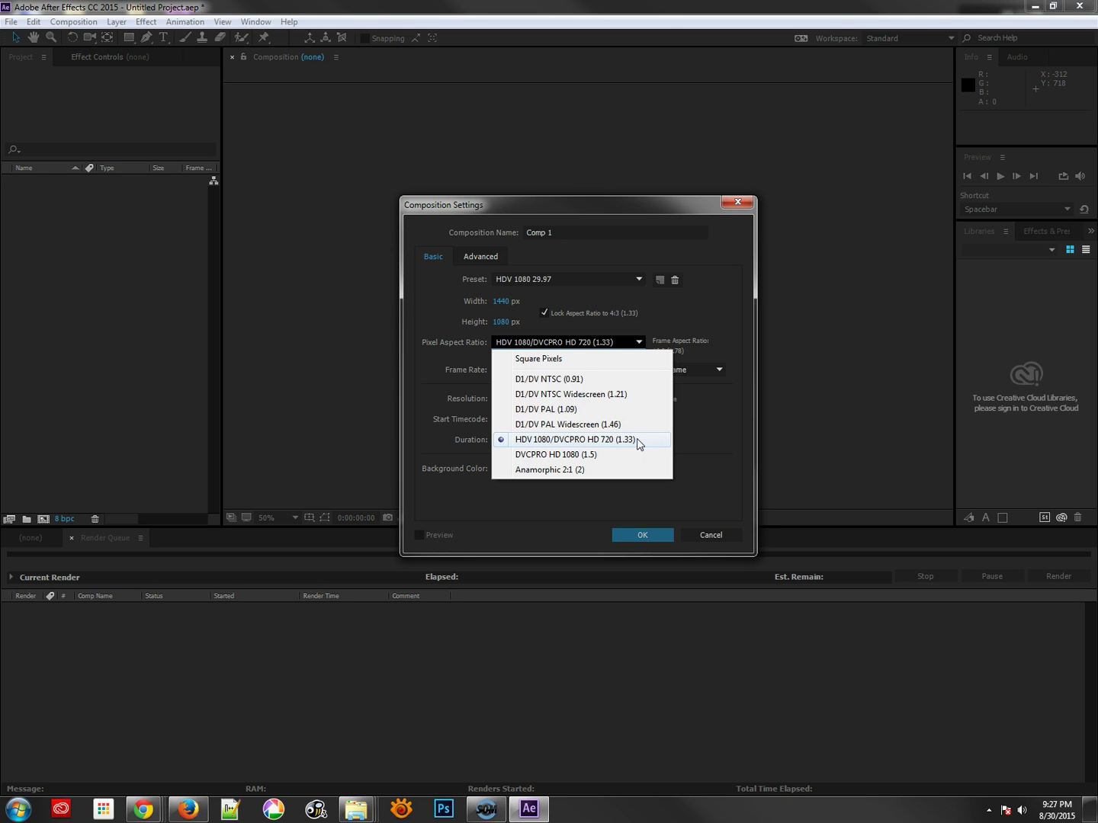
left_click(586, 284)
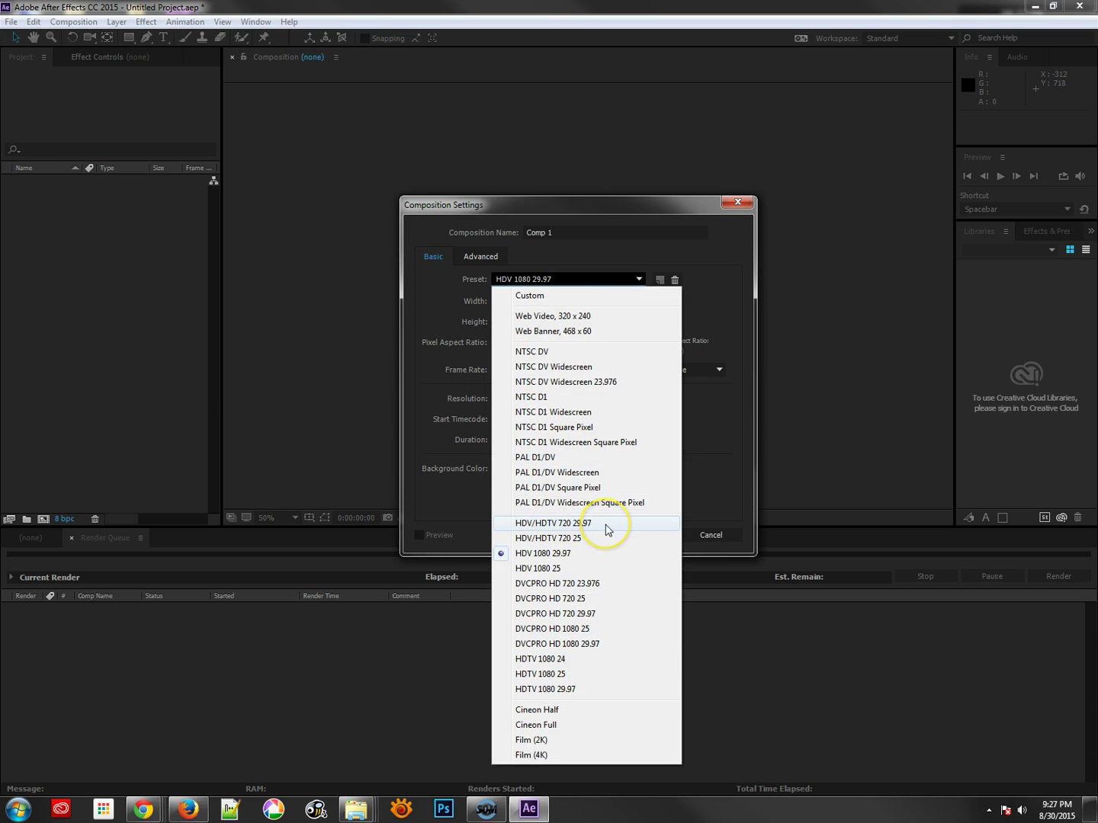
left_click(594, 525)
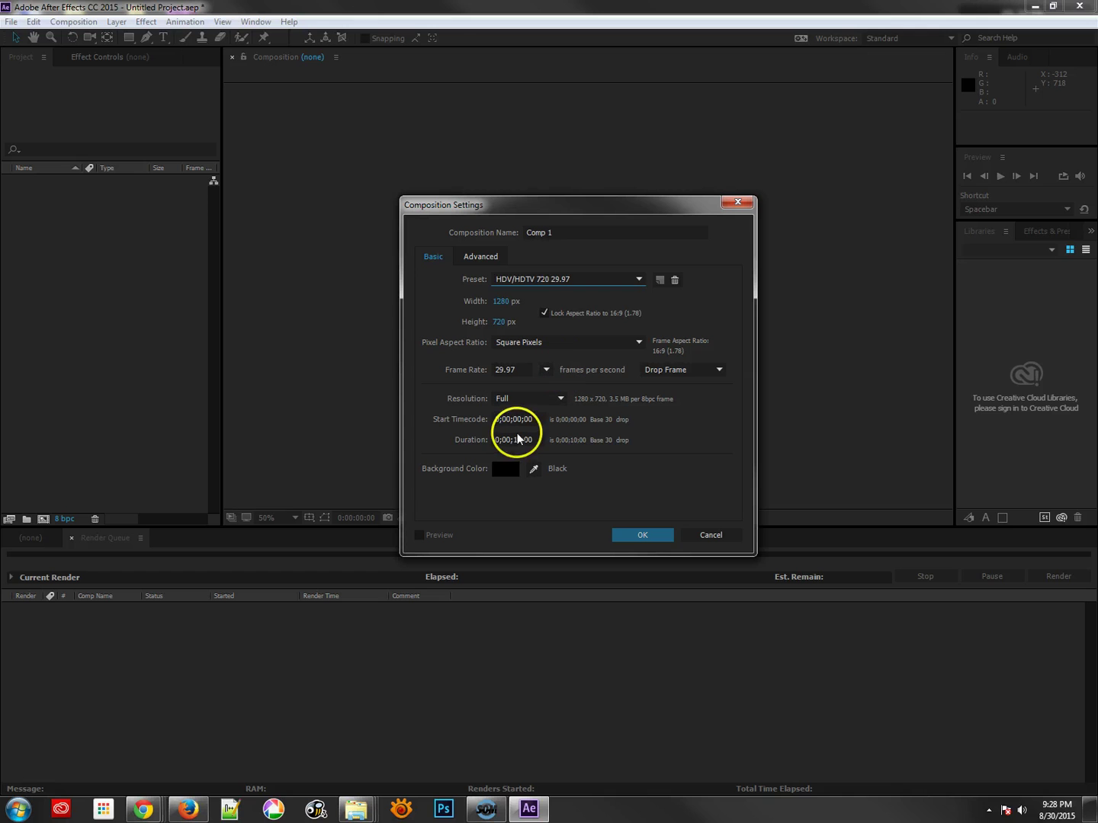
Set the composition's duration to 0;00;05;00.
left_click(517, 441)
left_click_drag(523, 436, 444, 442)
type("0")
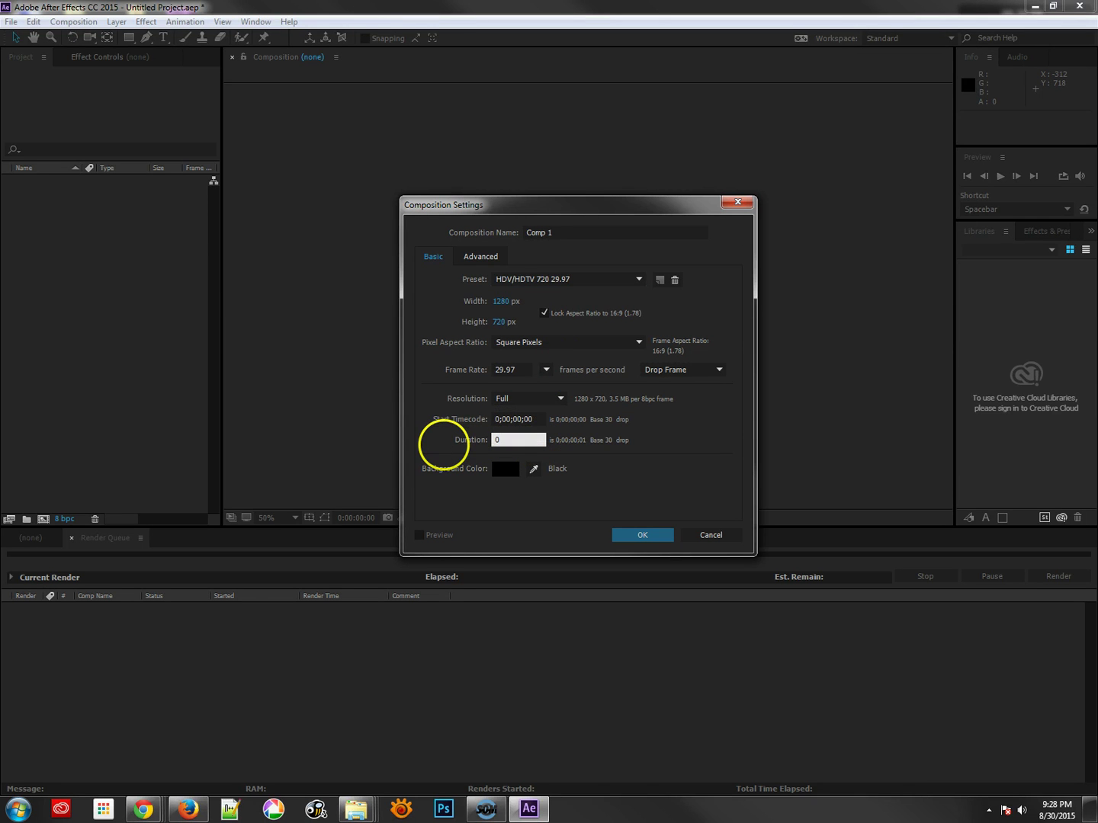
key("BackSpace")
type("500")
left_click(584, 455)
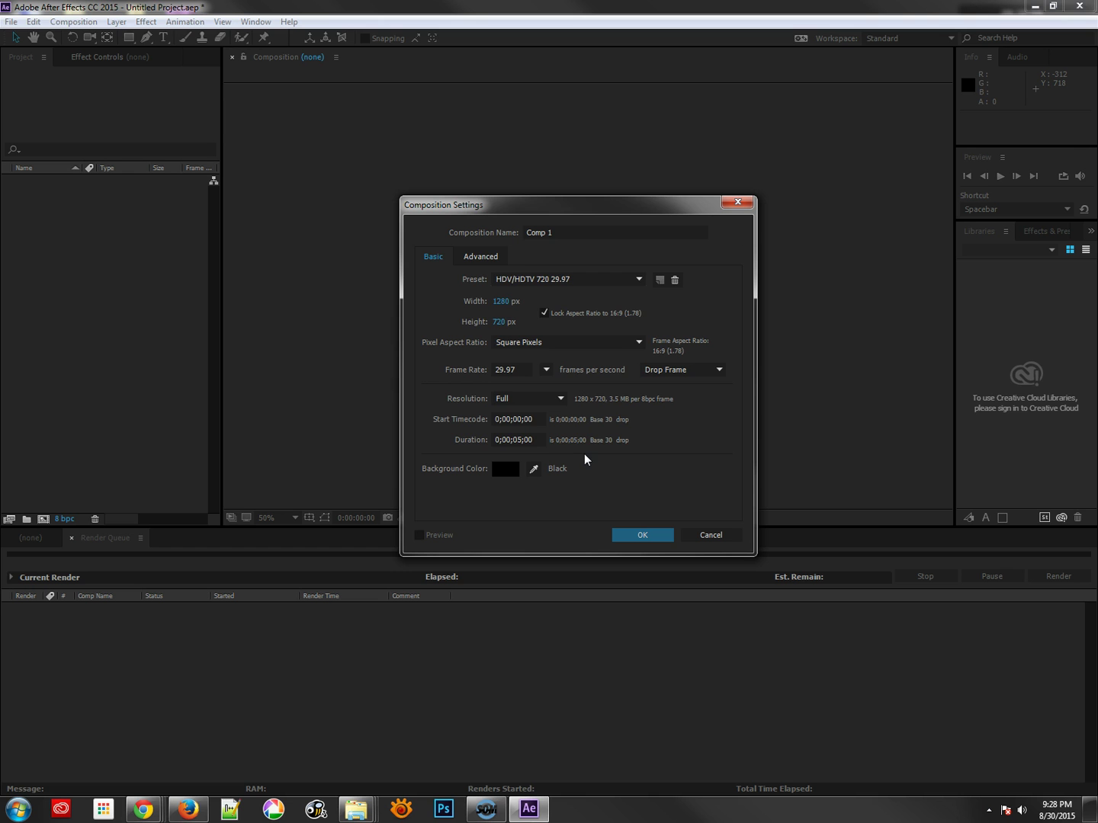
Keep Classic 3D as the composition's renderer and create the composition.
left_click(495, 254)
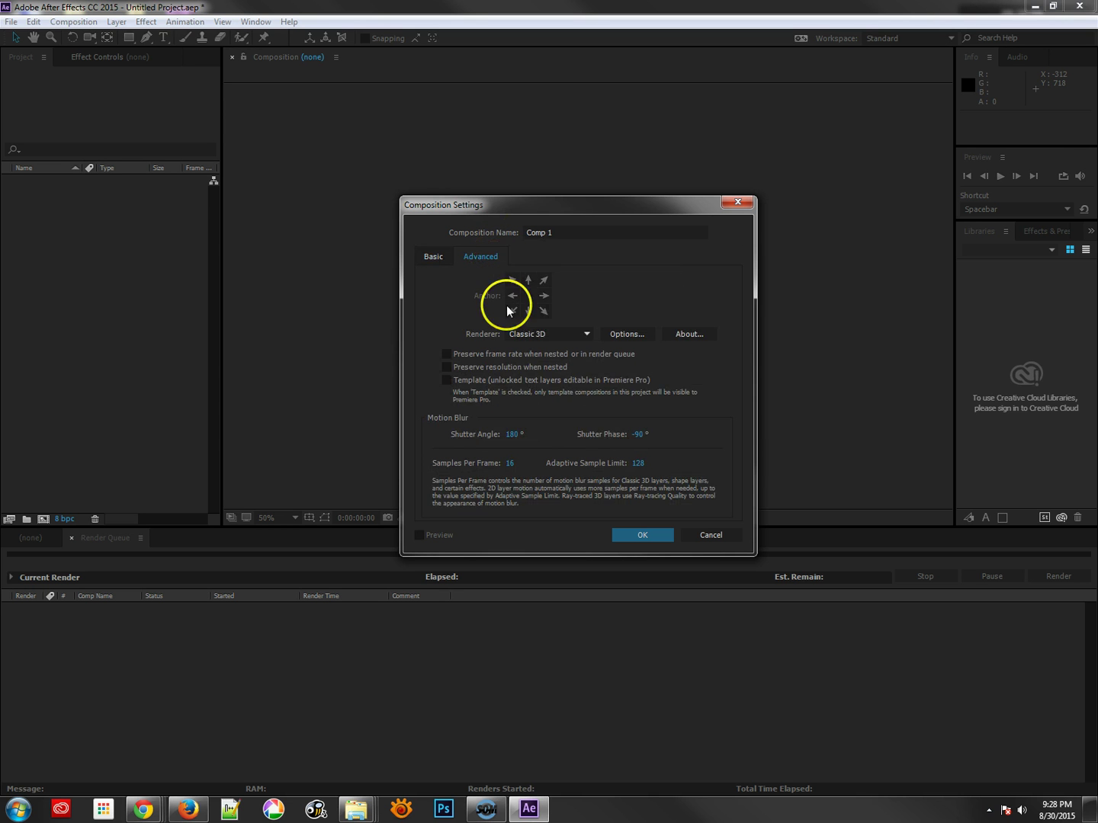
left_click(545, 335)
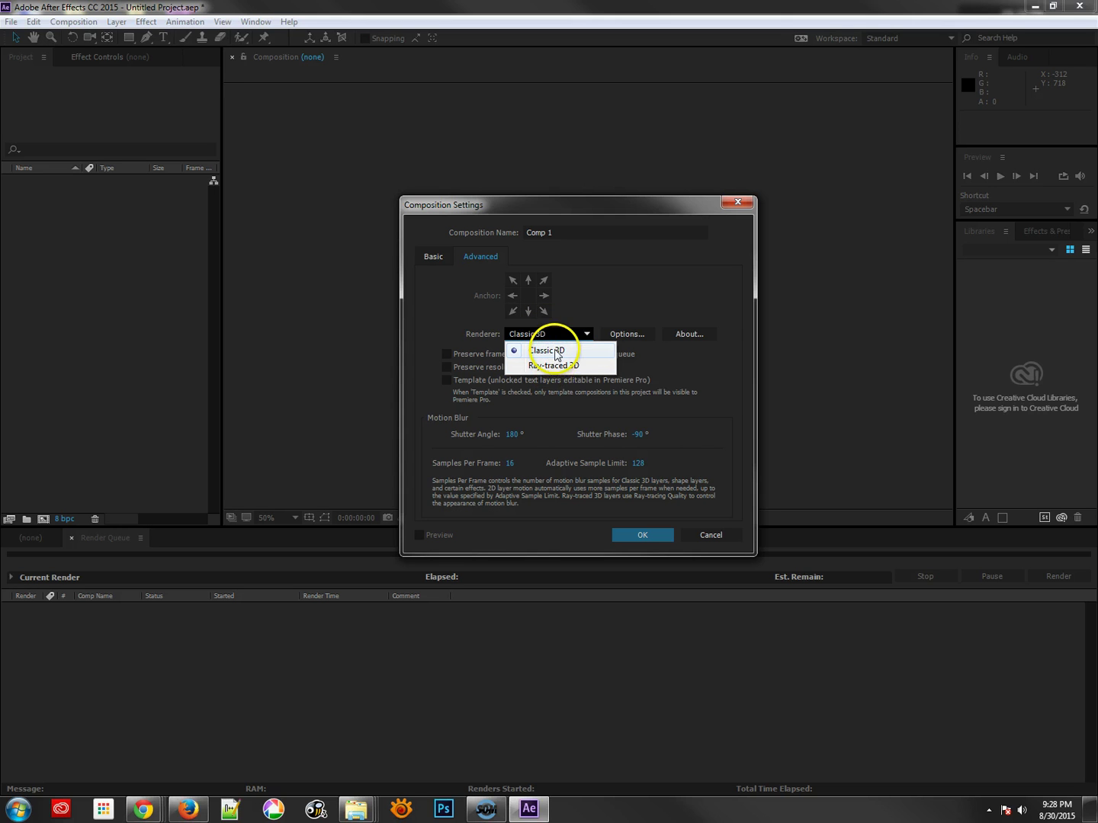
left_click(545, 350)
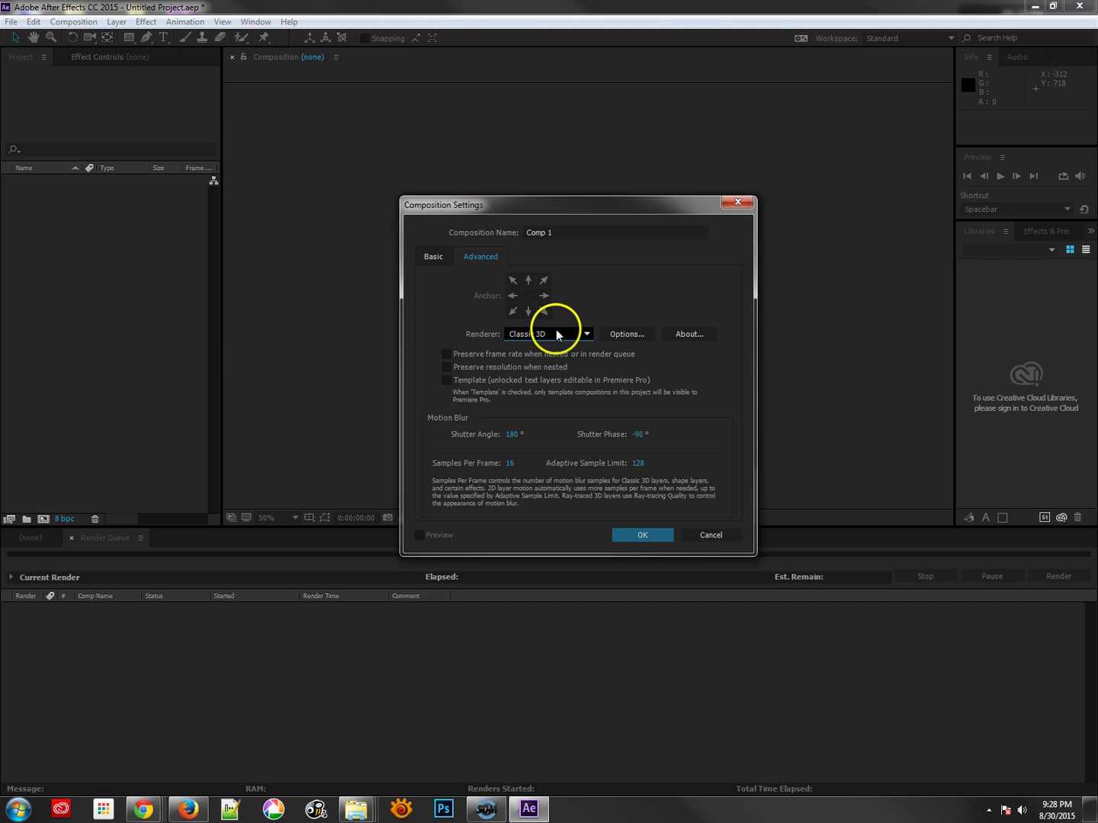
left_click(427, 257)
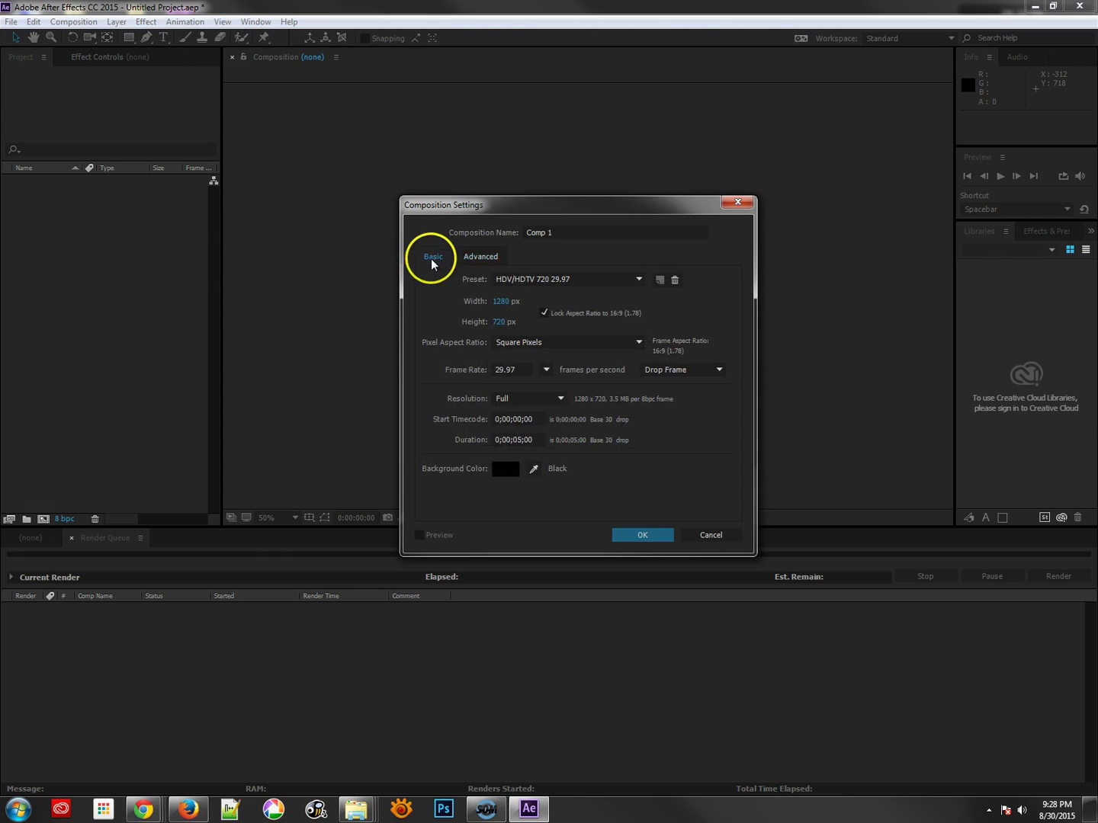
left_click(637, 535)
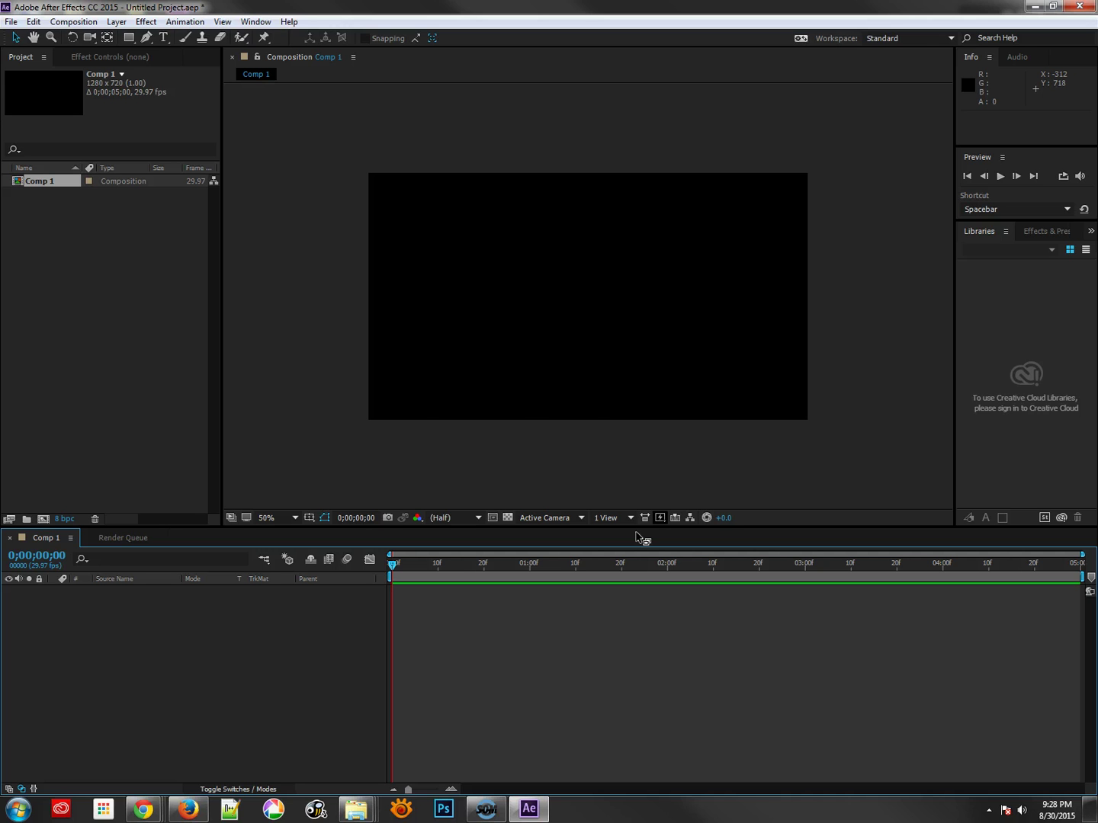
Add a medium gray-royal blue solid layer sized to match the composition.
key("ctrl+y")
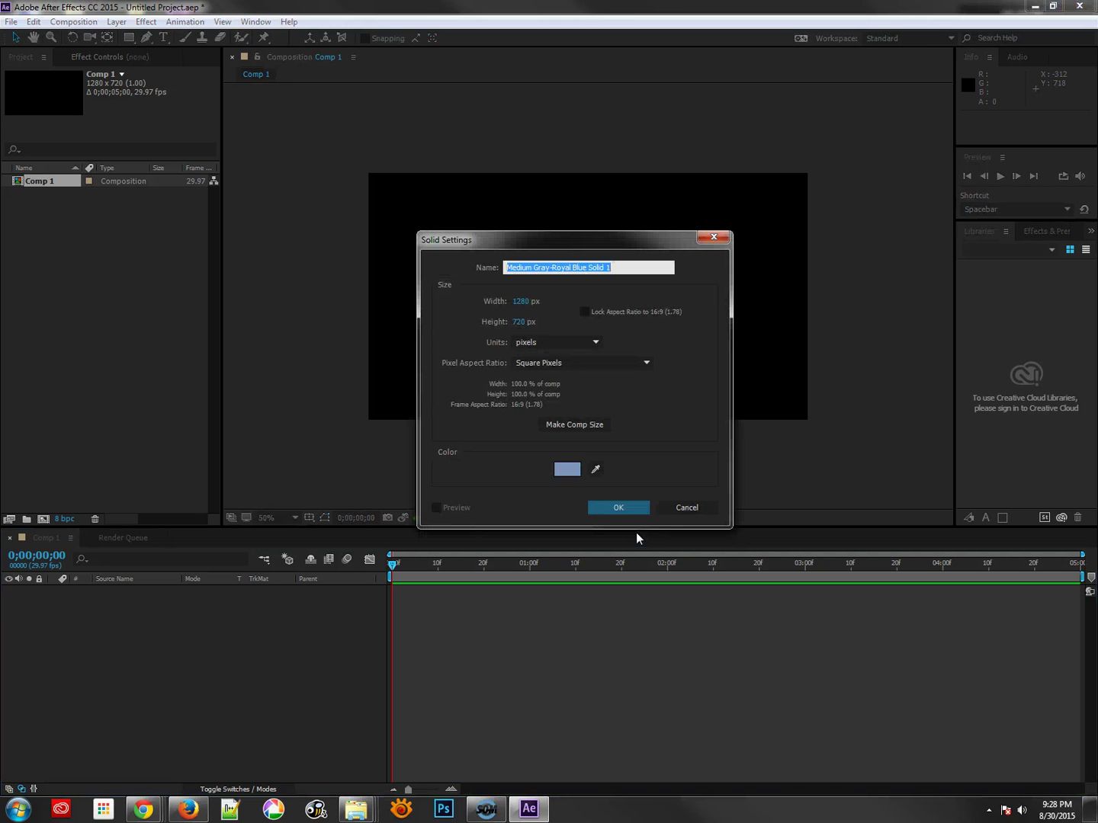
left_click(584, 426)
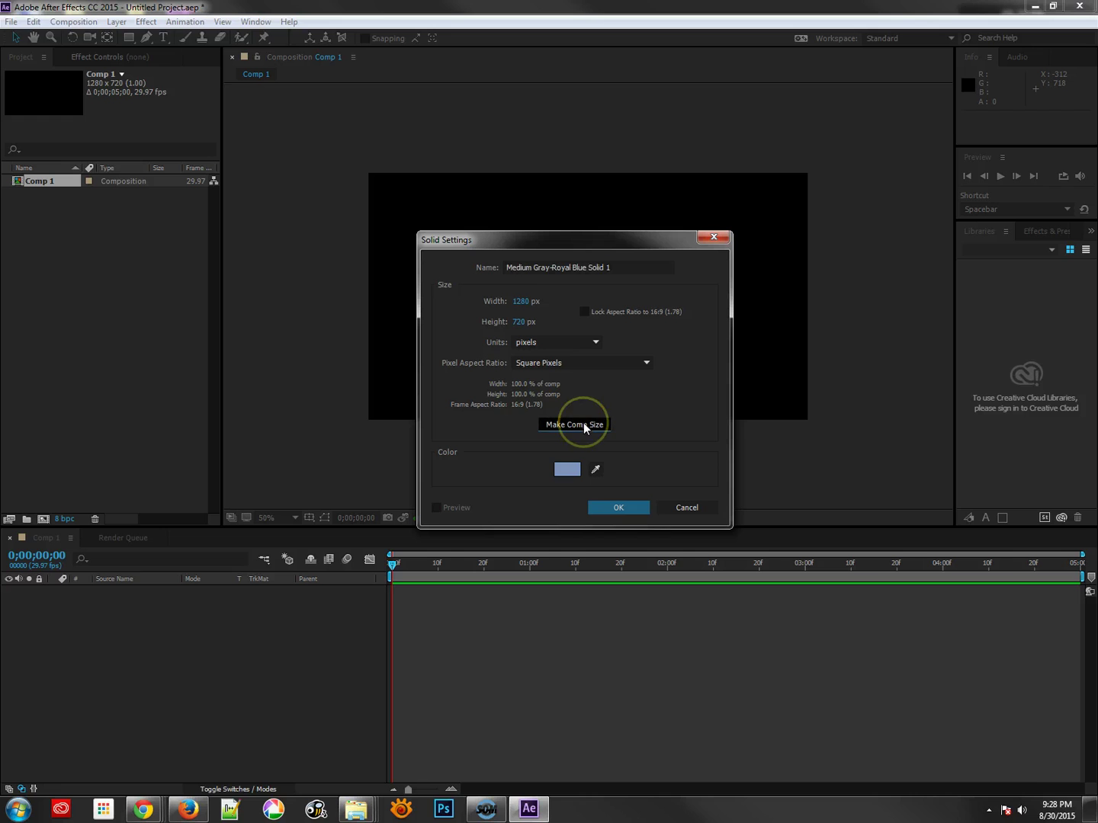
left_click(584, 424)
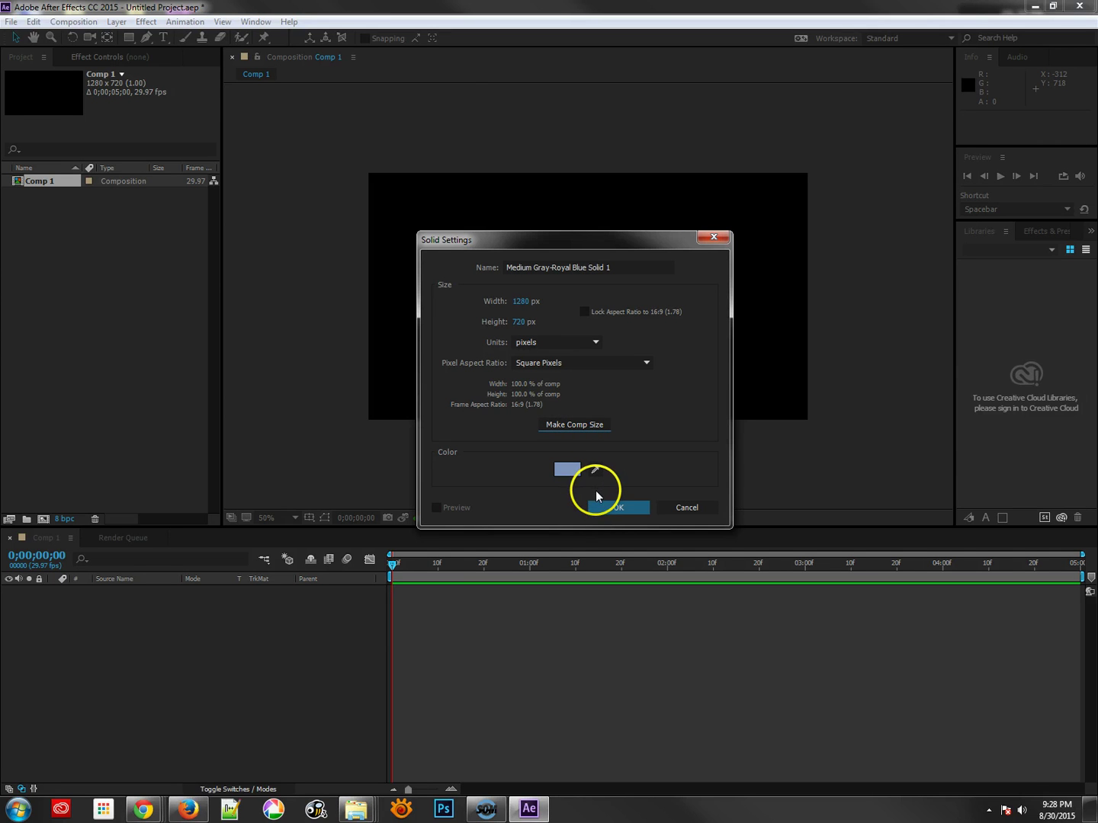
left_click(619, 510)
left_click(566, 474)
left_click(618, 505)
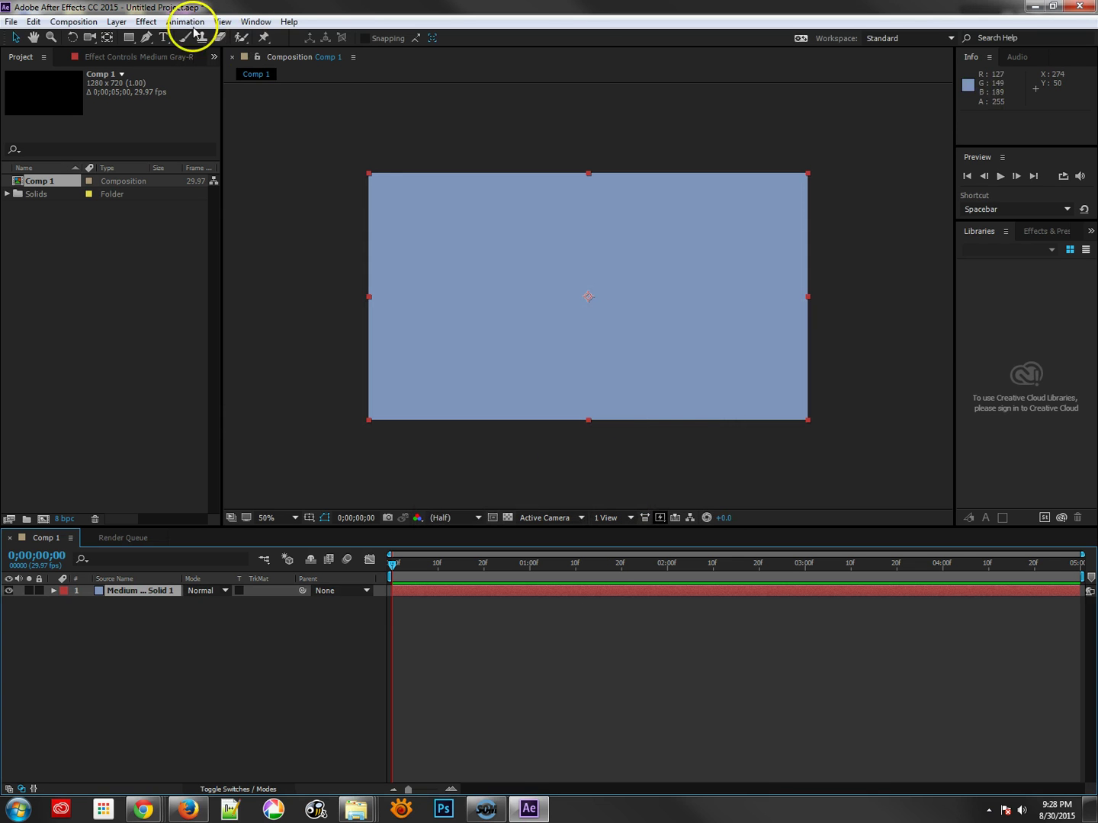
left_click(115, 22)
mouse_move(305, 39)
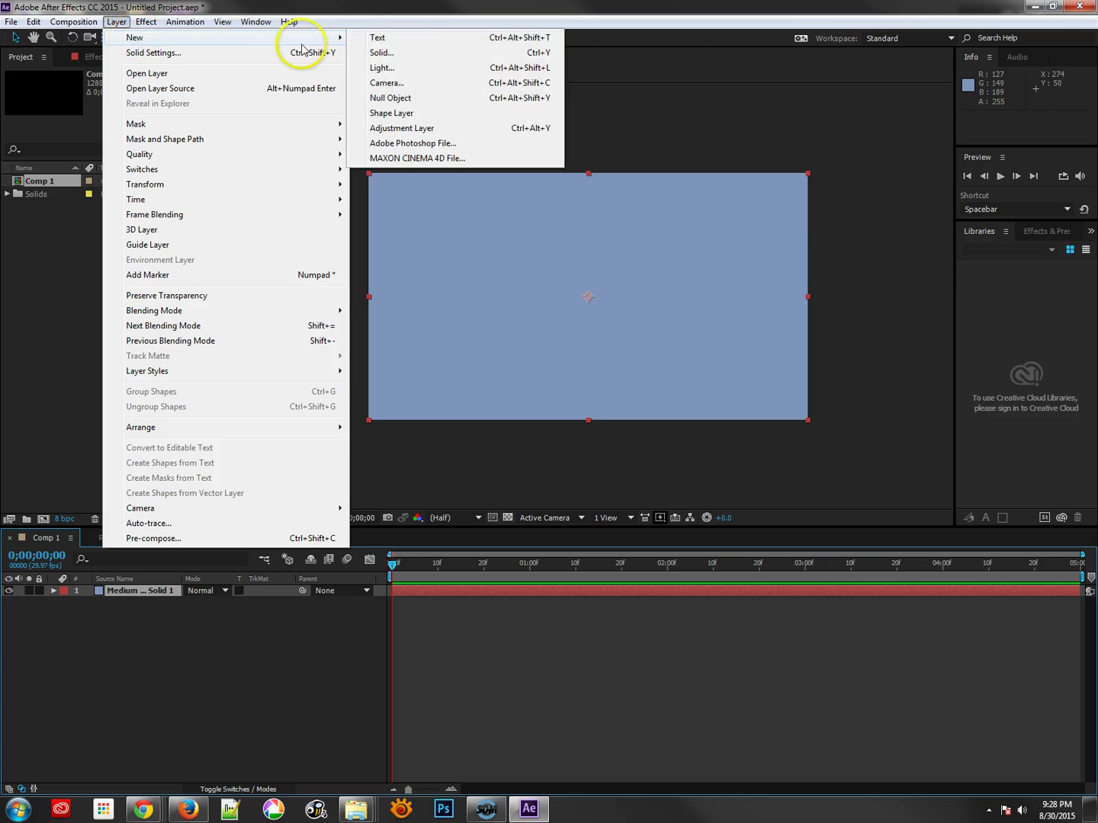
left_click(702, 316)
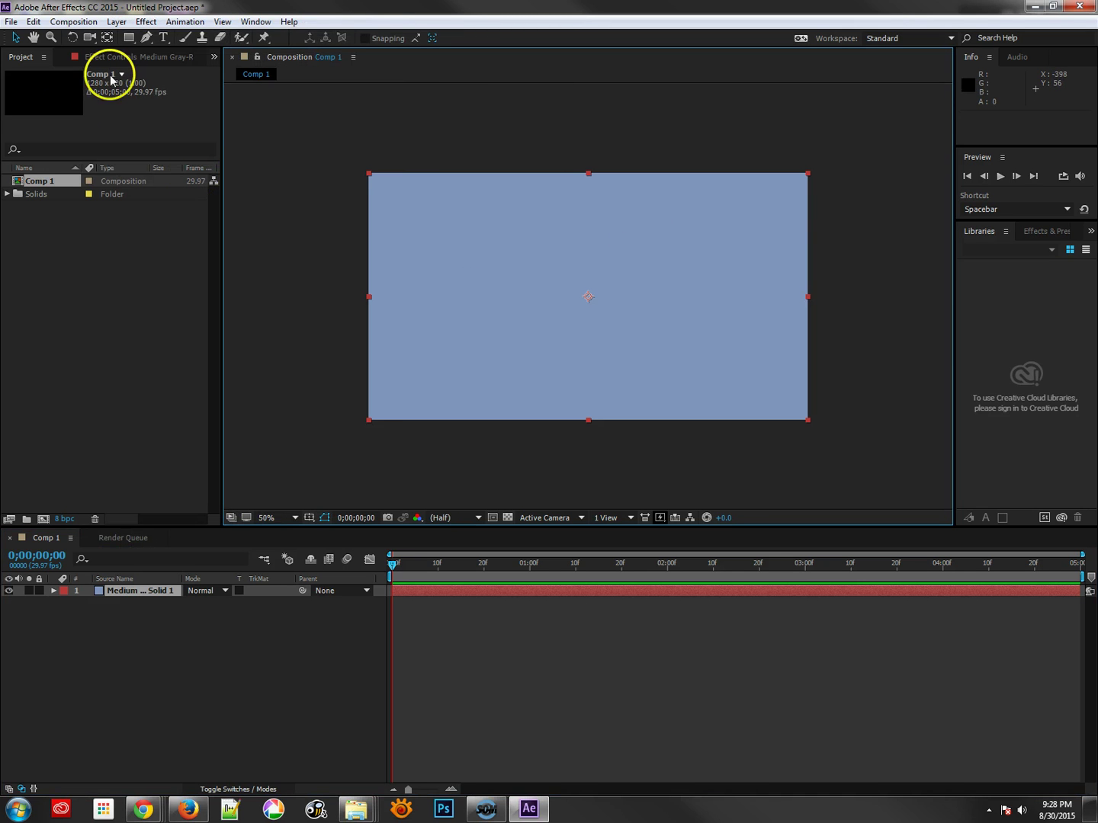
Apply the Shatter simulation effect to the blue solid layer.
left_click(147, 25)
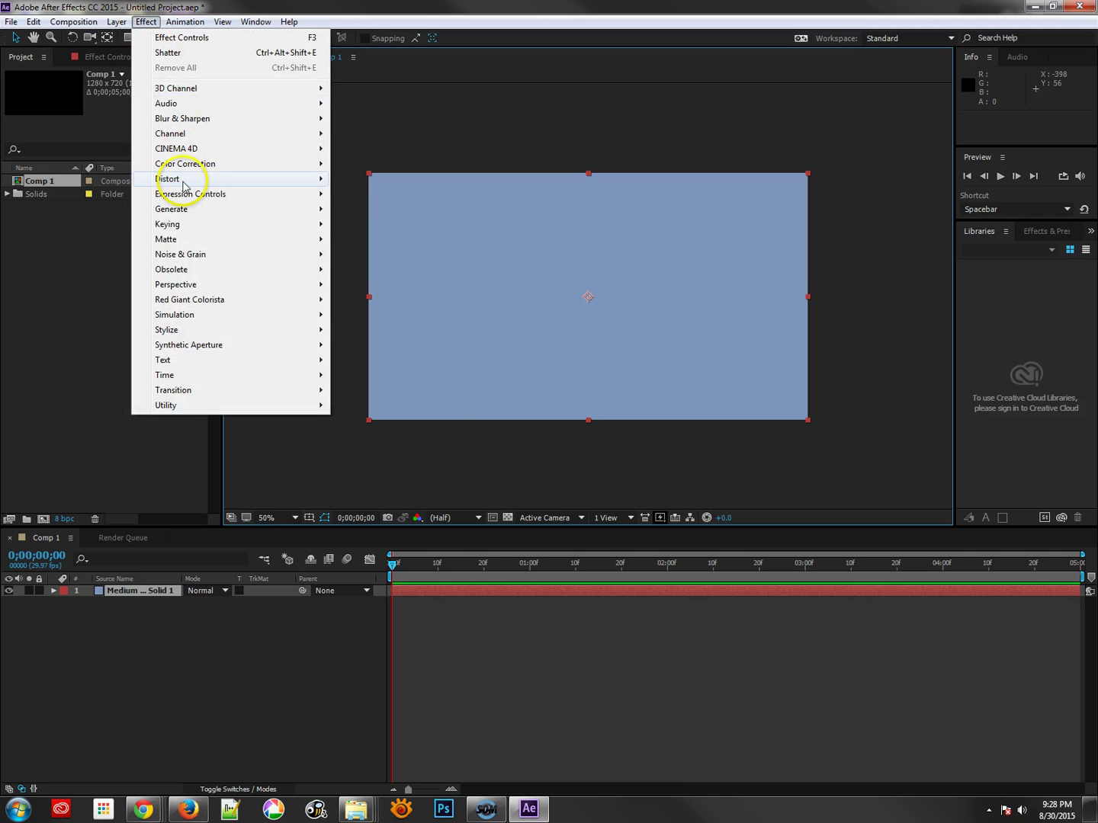
mouse_move(189, 320)
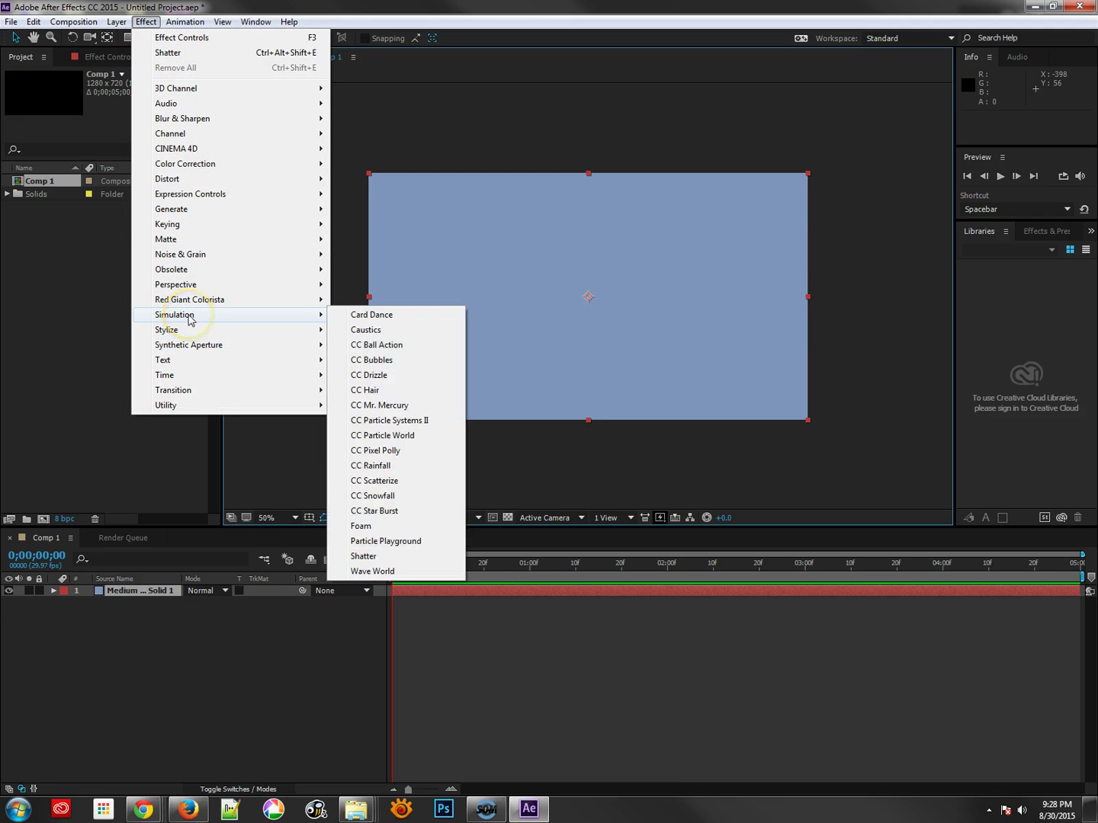
left_click(372, 556)
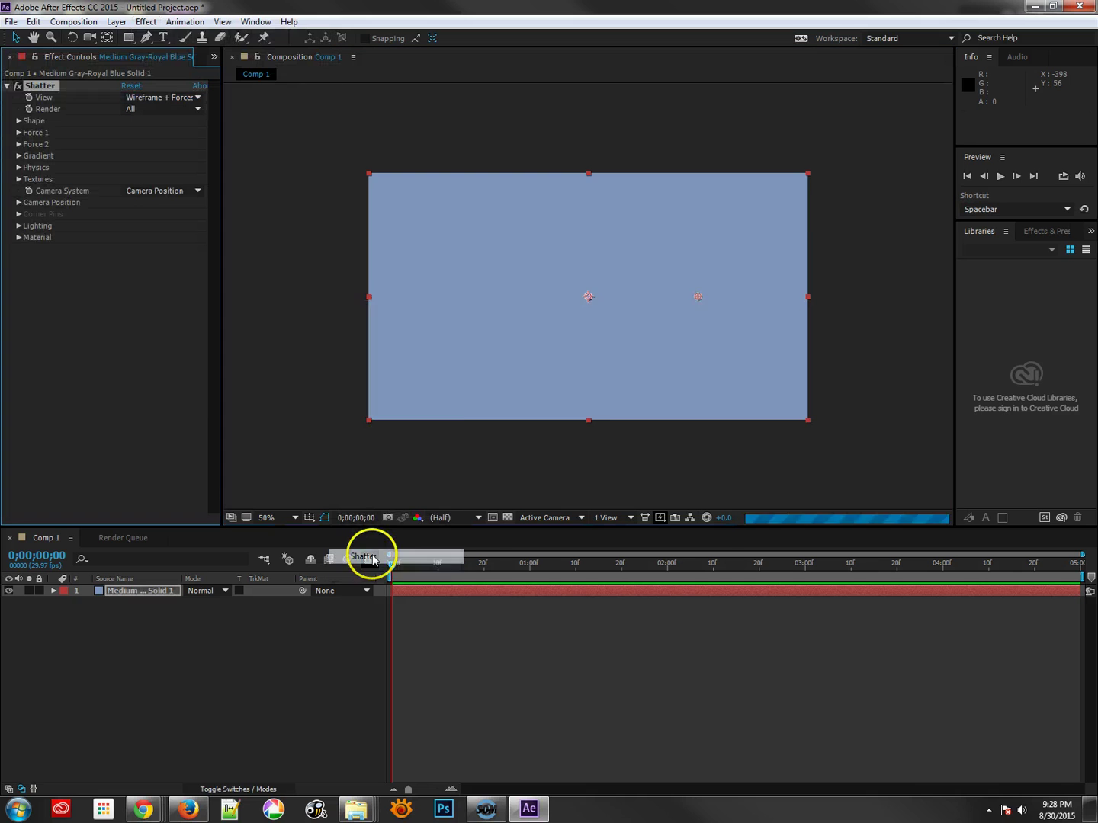
Scrub the timeline to preview the shatter wireframe, return to the first frame, and set the Shatter view to Rendered.
left_click(433, 563)
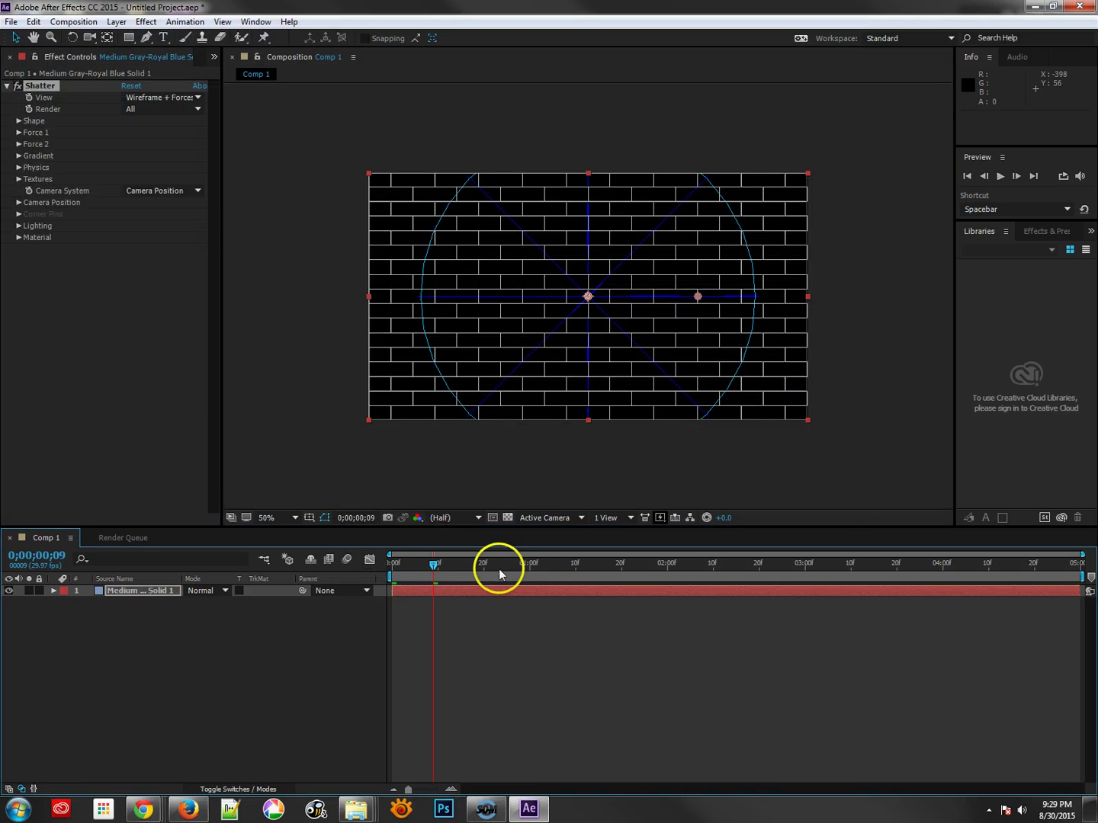
left_click_drag(499, 574, 388, 564)
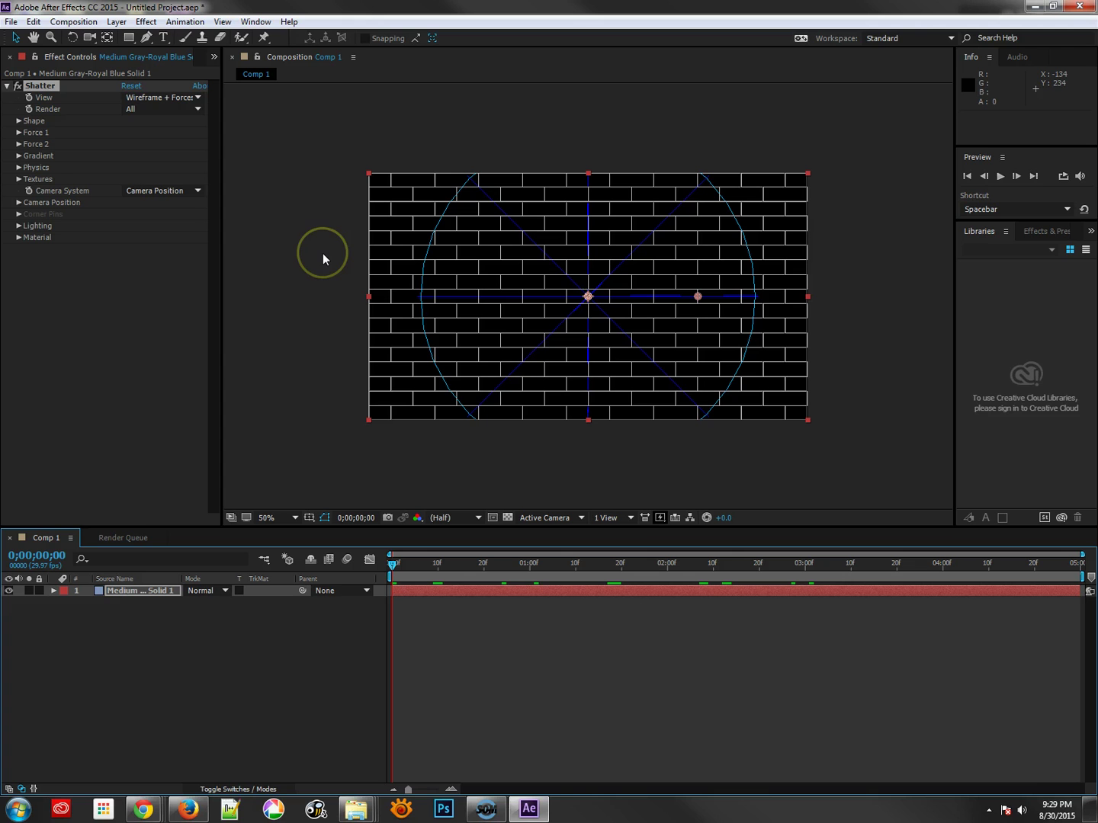
left_click(164, 98)
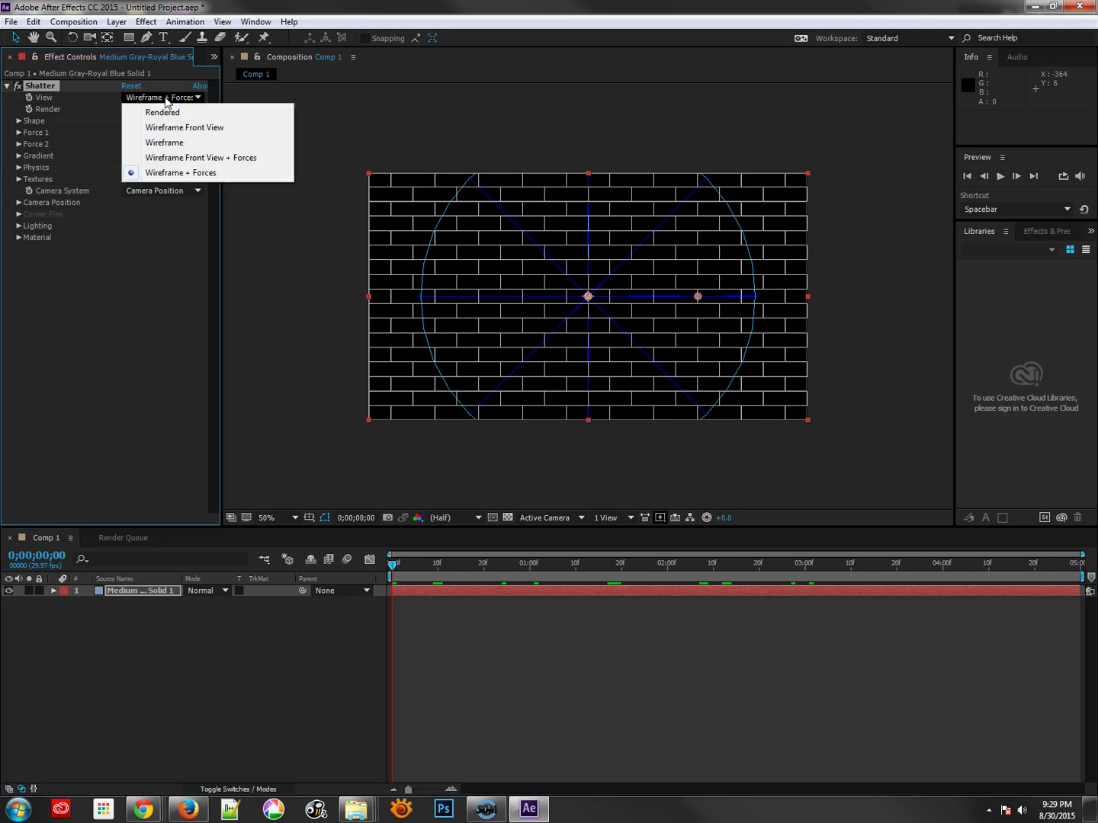
left_click(167, 113)
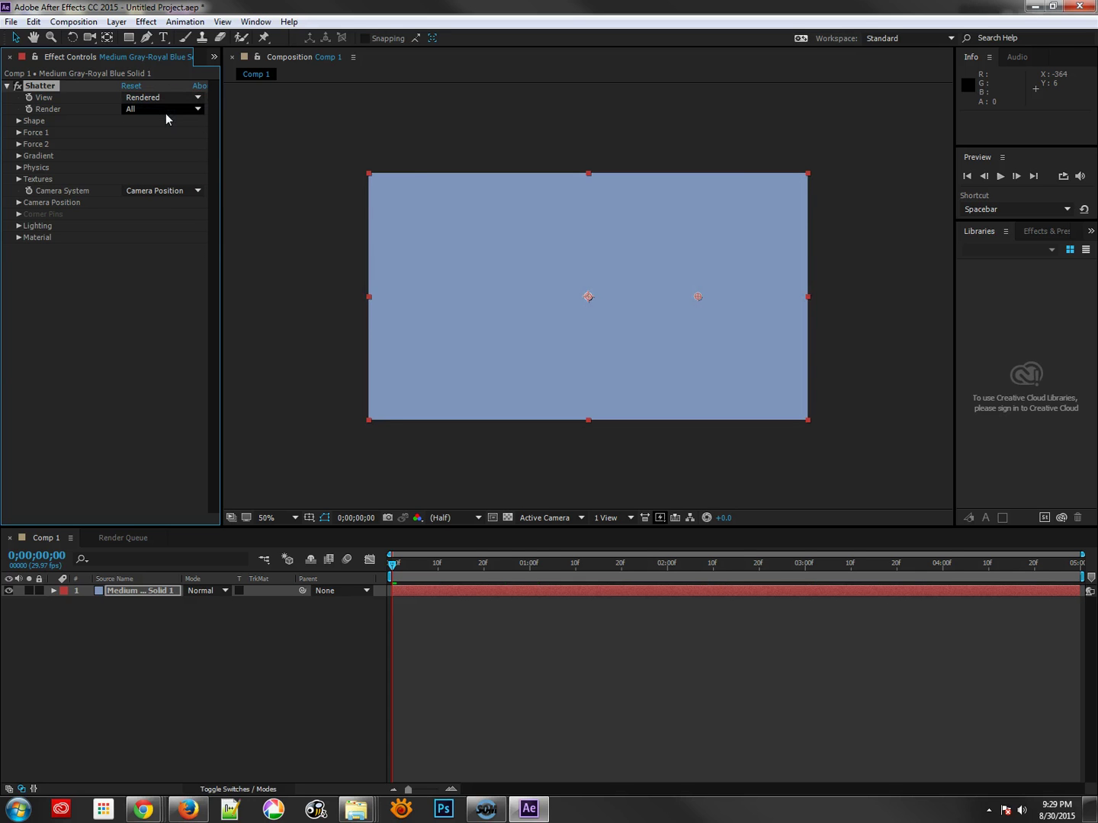
Move the current time to 0;00;00;29 and set the Shatter shape's Repetitions to 50 and Extrusion Depth to 0.5.
left_click_drag(500, 564, 524, 565)
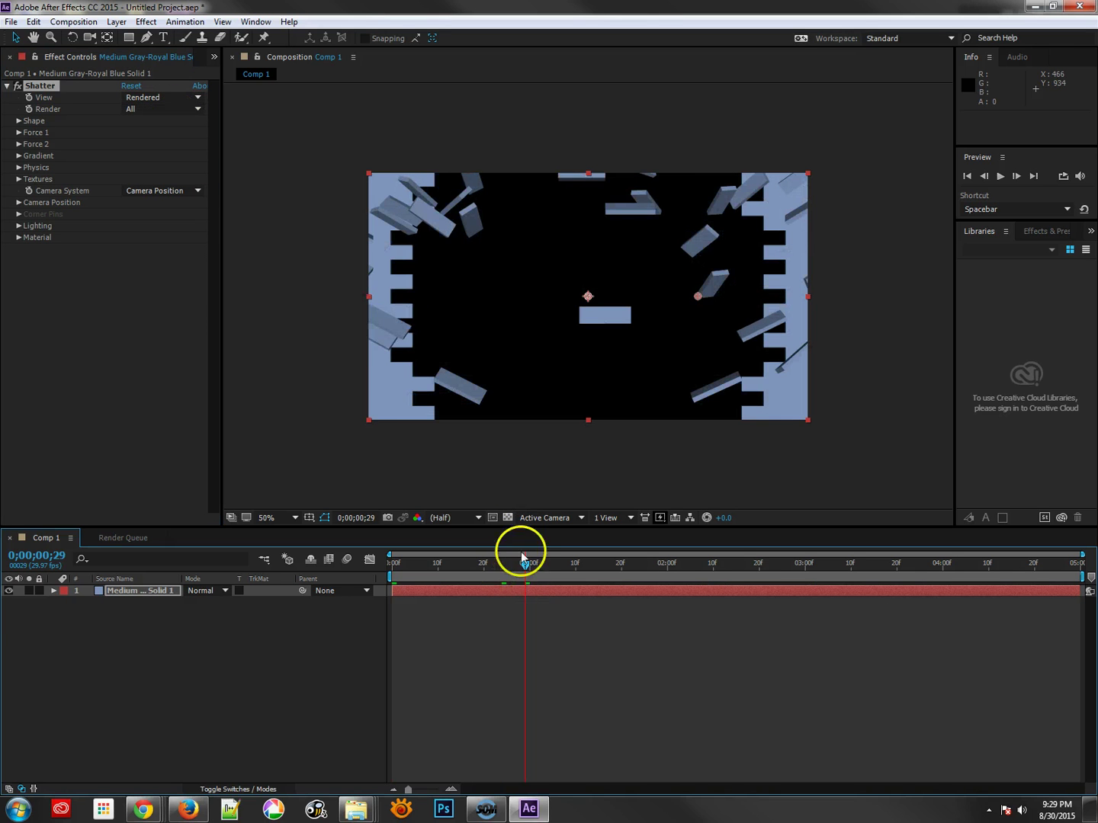
left_click(18, 120)
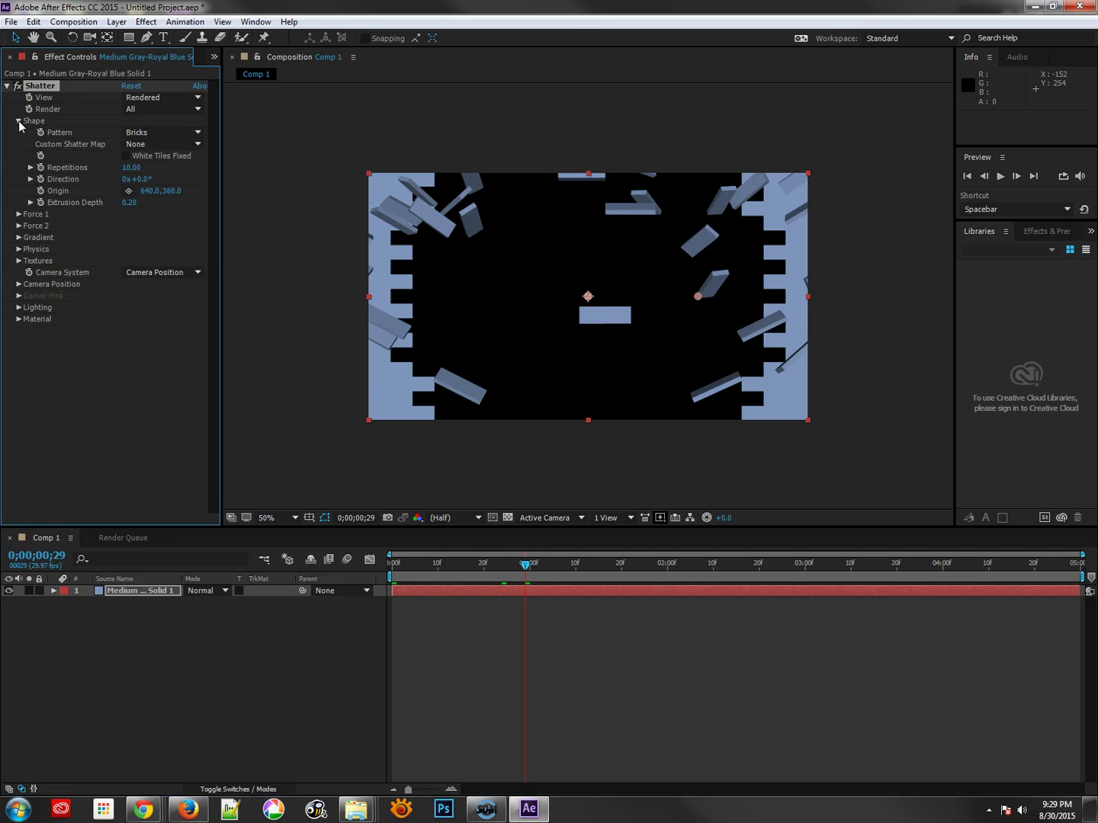
left_click(130, 168)
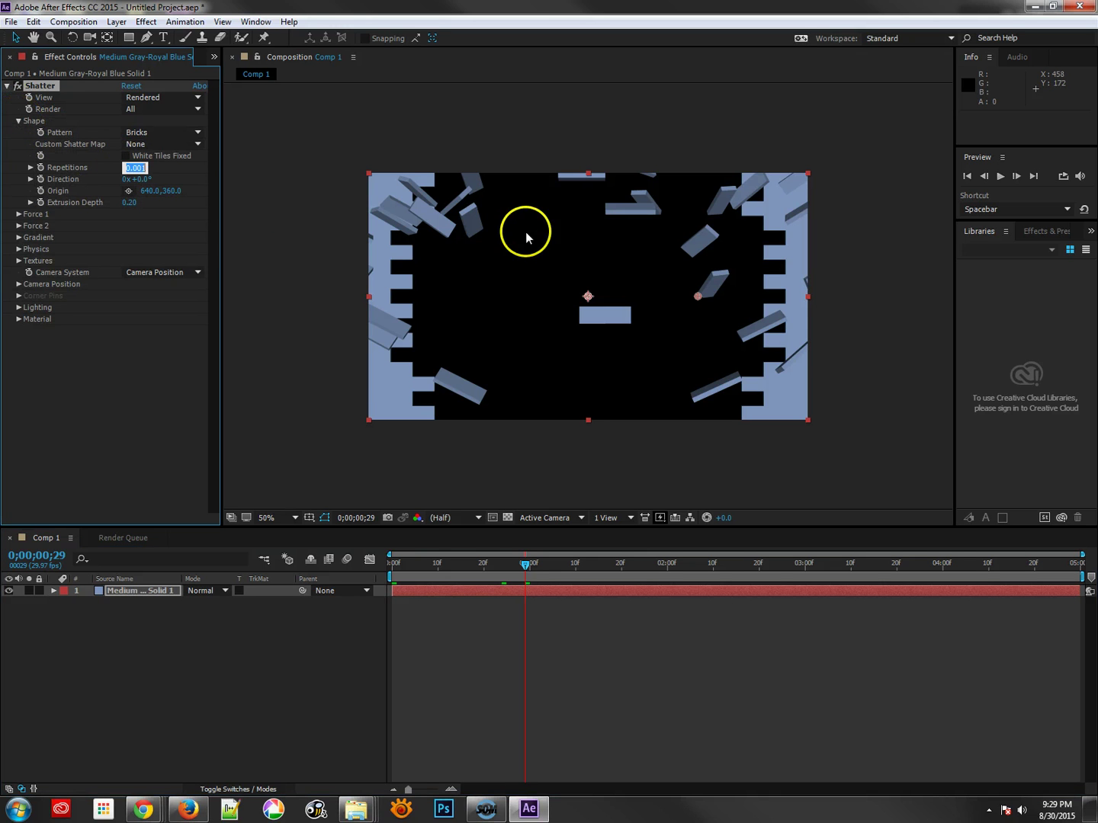
type("50")
key("Return")
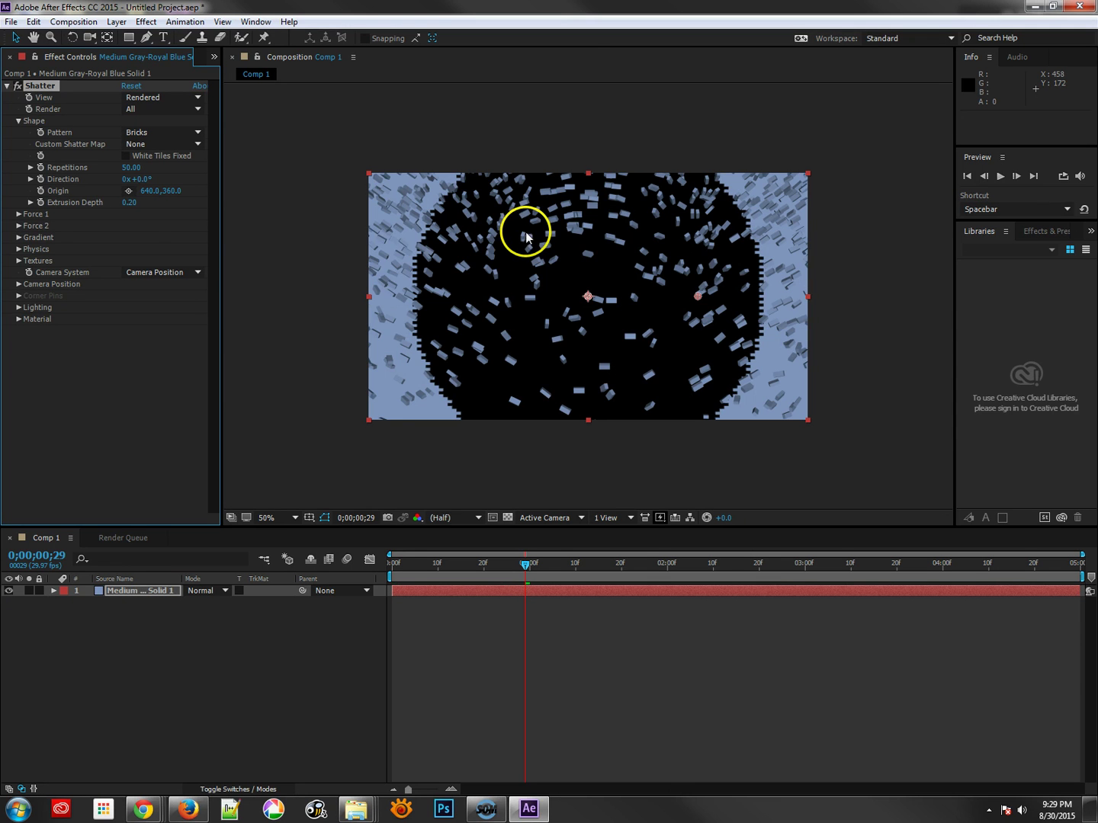
left_click(127, 202)
type("0.5")
key("Return")
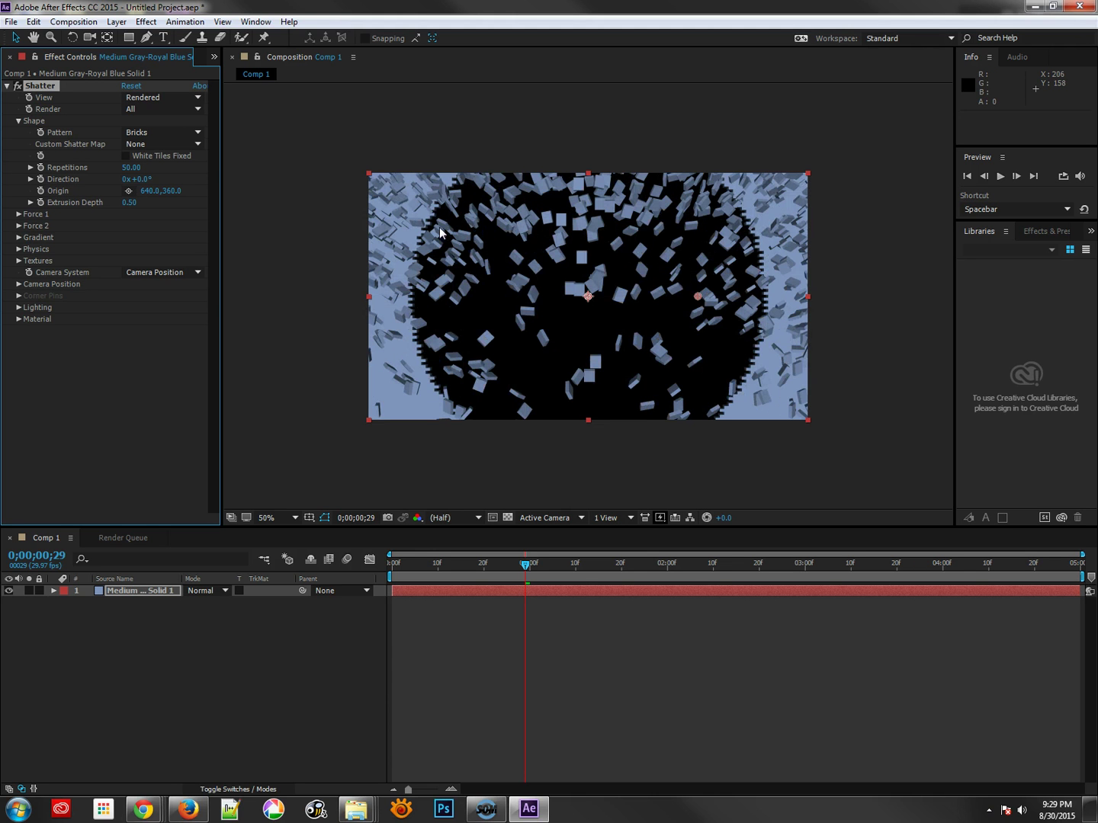
Play a preview of the shatter animation from the current frame and stop it partway.
left_click(588, 324)
key("space")
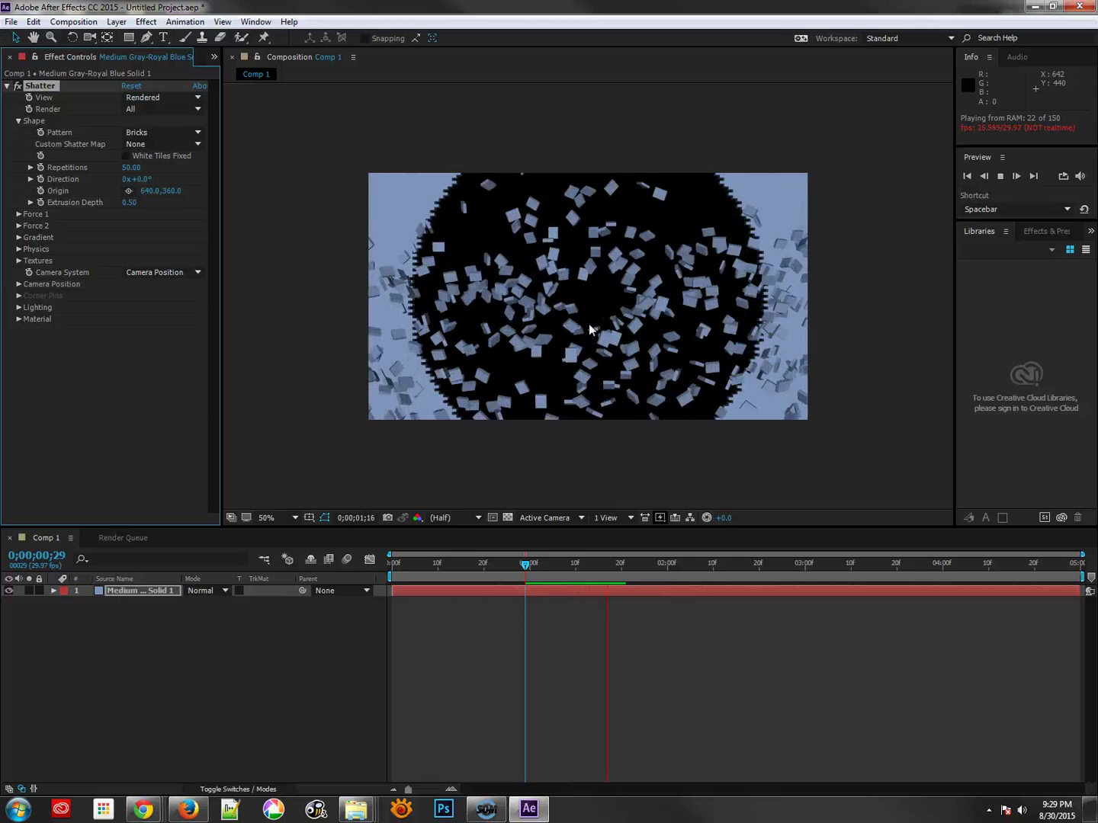
key("space")
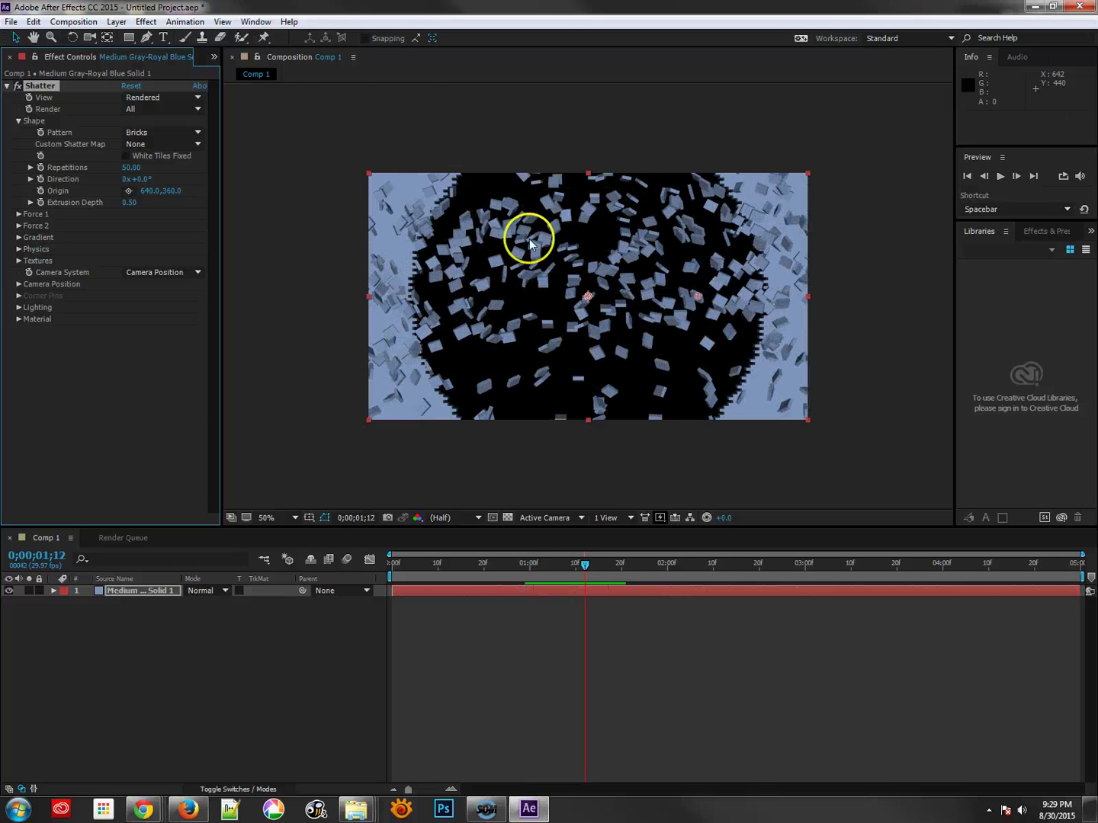
left_click(182, 94)
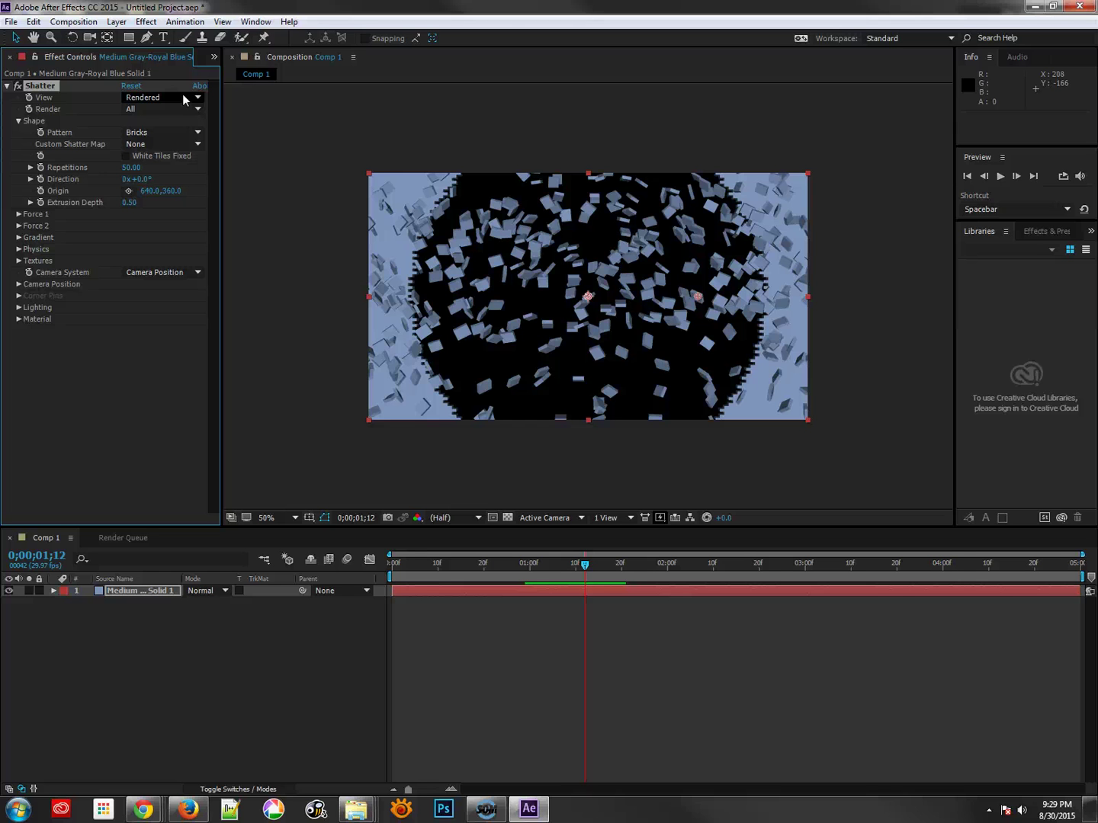
Add Comp 1 to the render queue and dock the Render Queue together with the composition view.
left_click(95, 23)
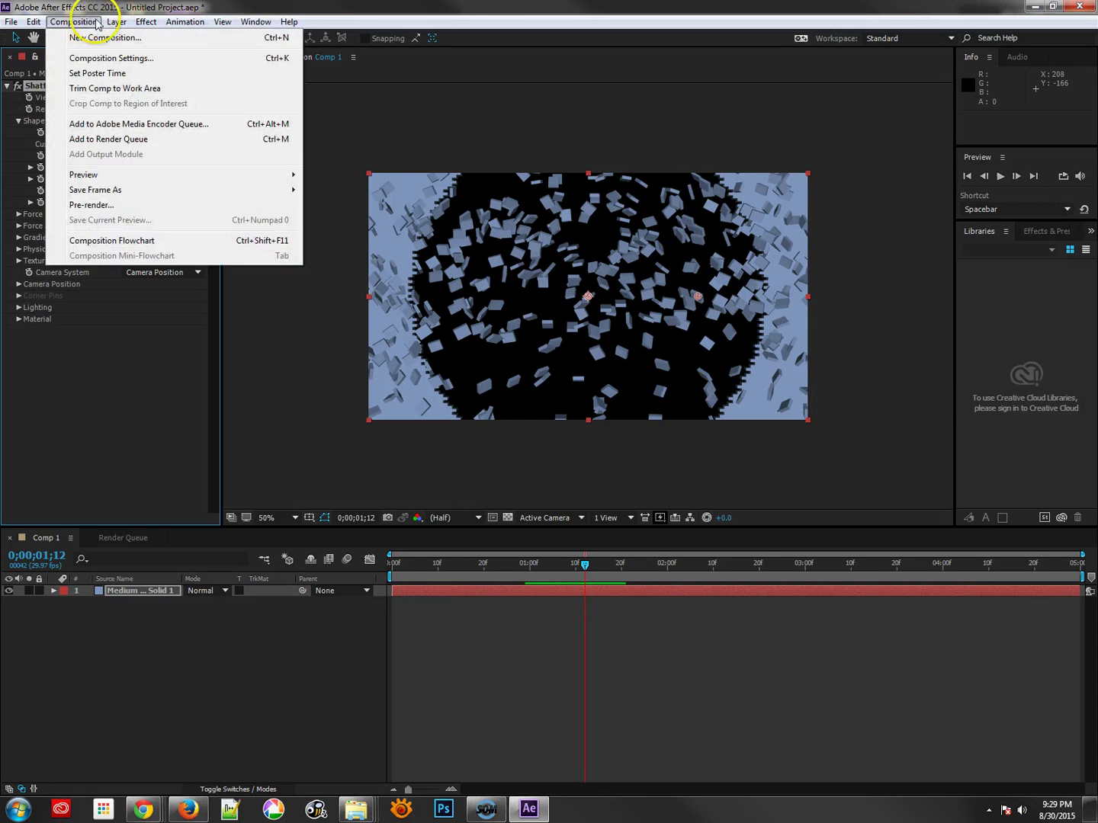
left_click(144, 141)
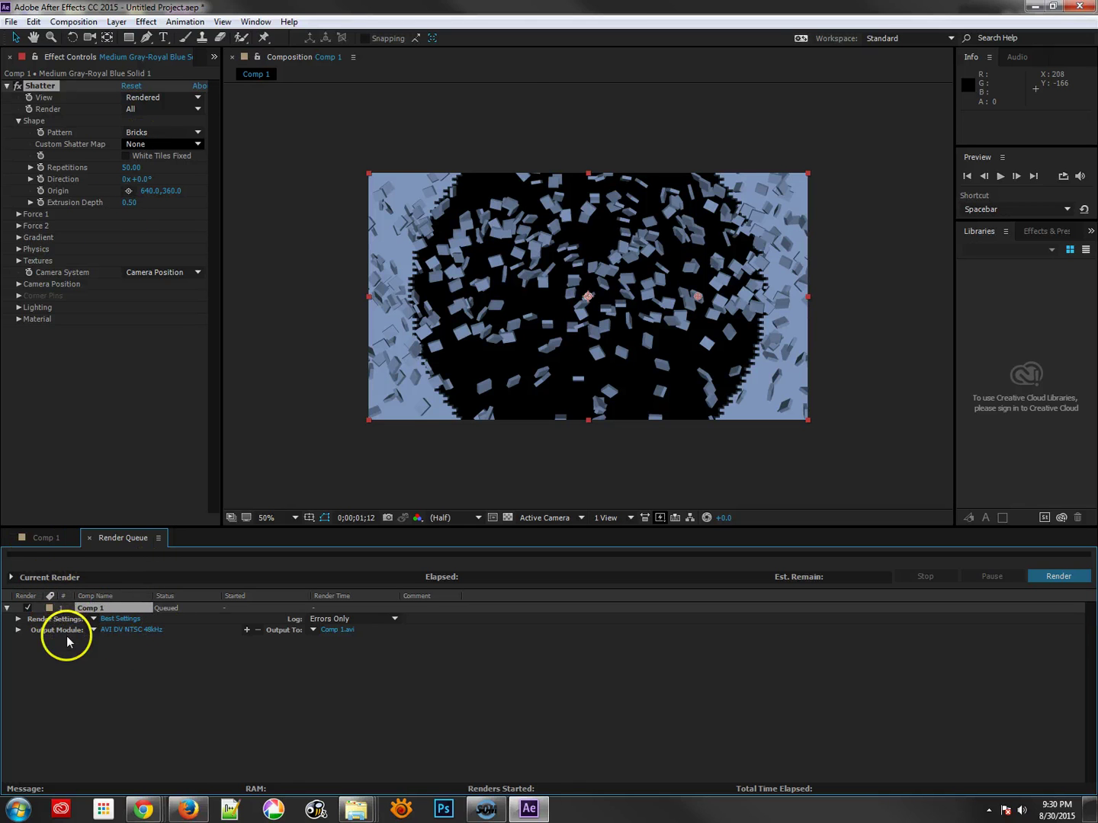
left_click(109, 543)
left_click_drag(108, 545, 333, 65)
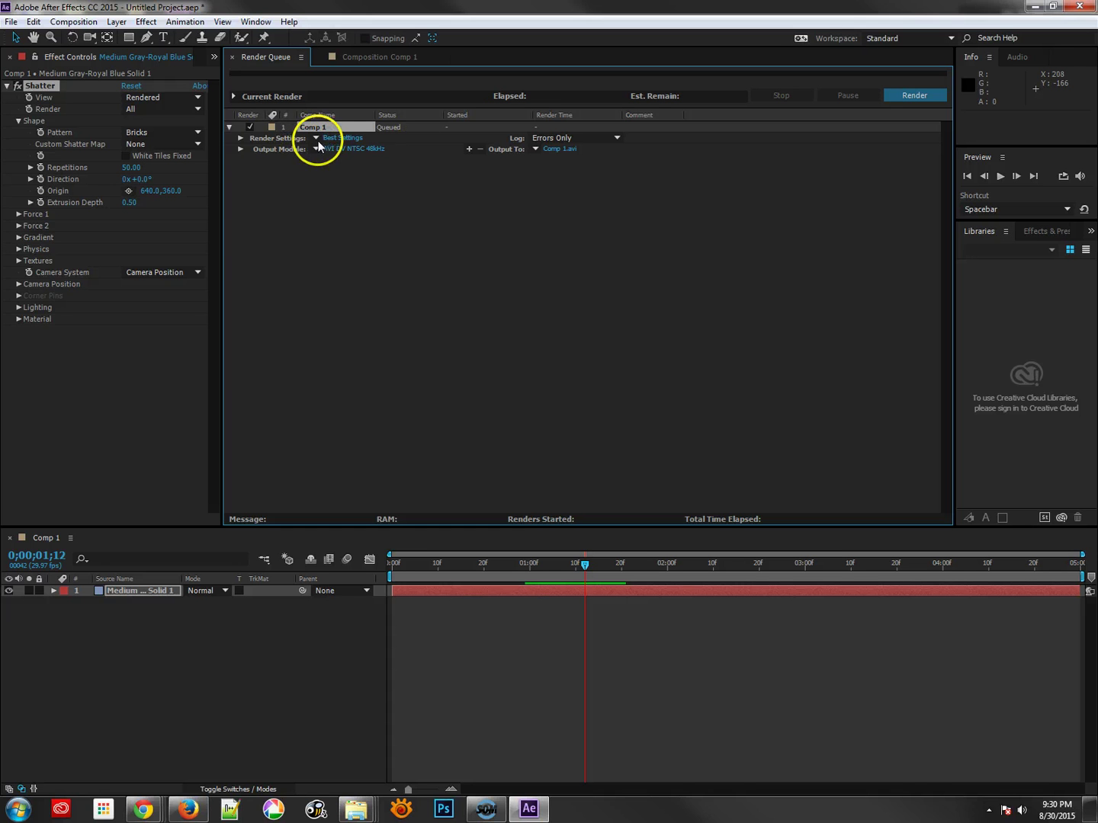
Set Proxy Use to Current Settings in the queued item's render settings, keeping Solo Switches at Current Settings.
left_click(240, 141)
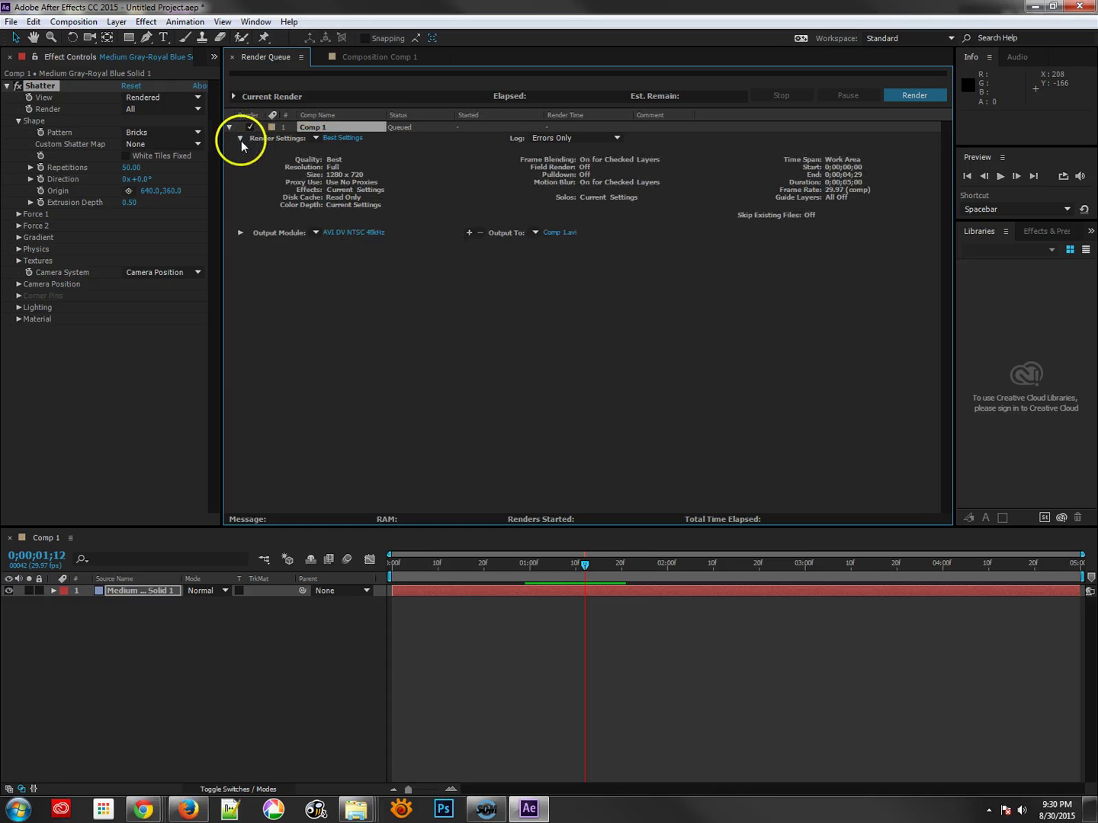
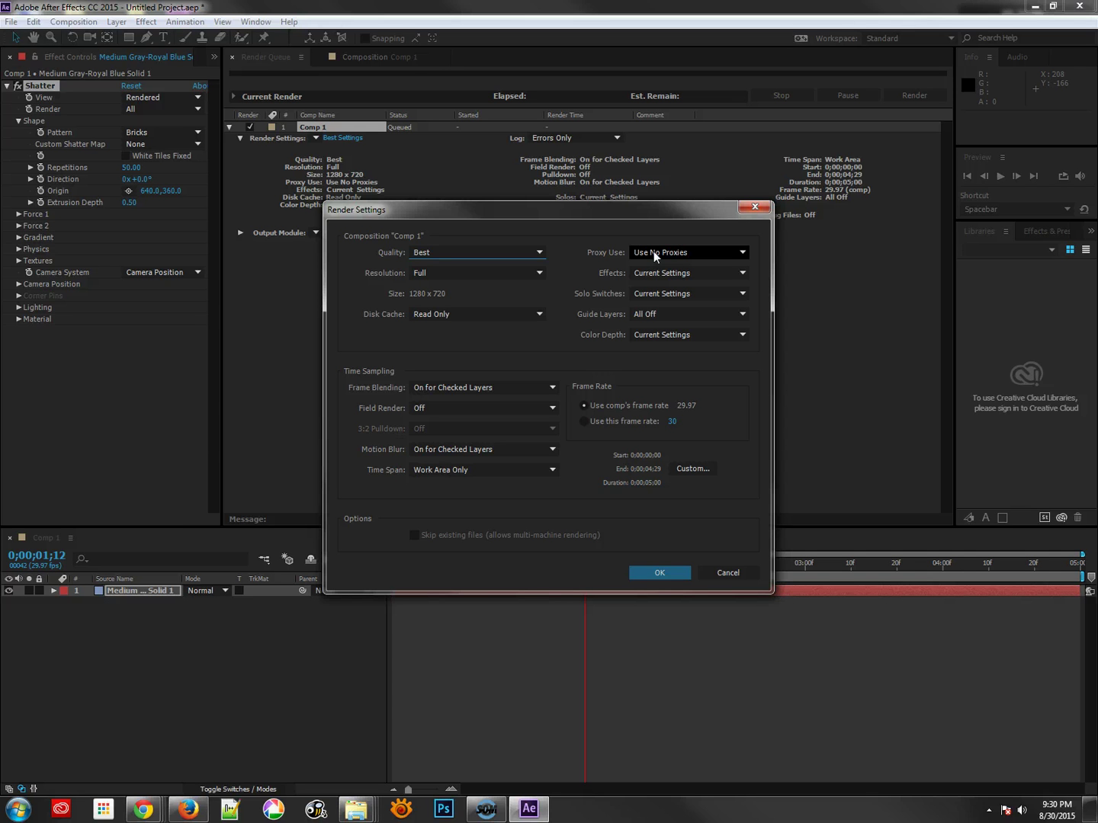
left_click(654, 251)
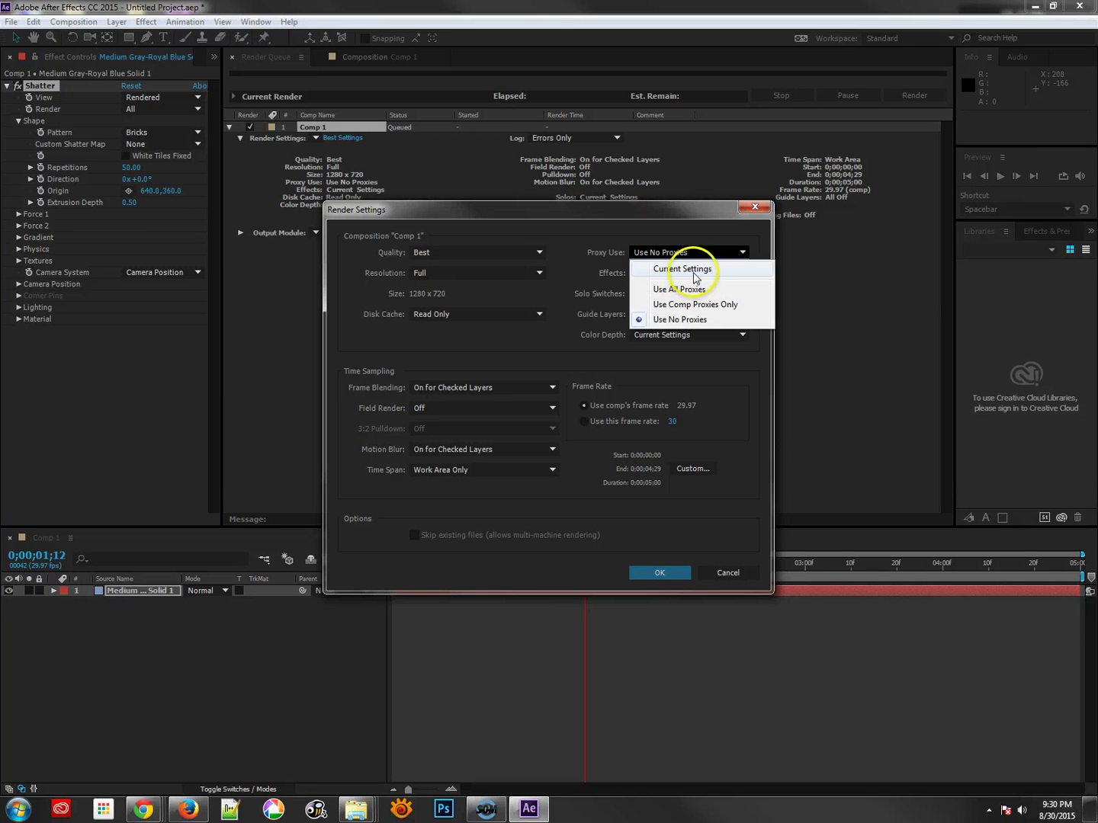
left_click(695, 270)
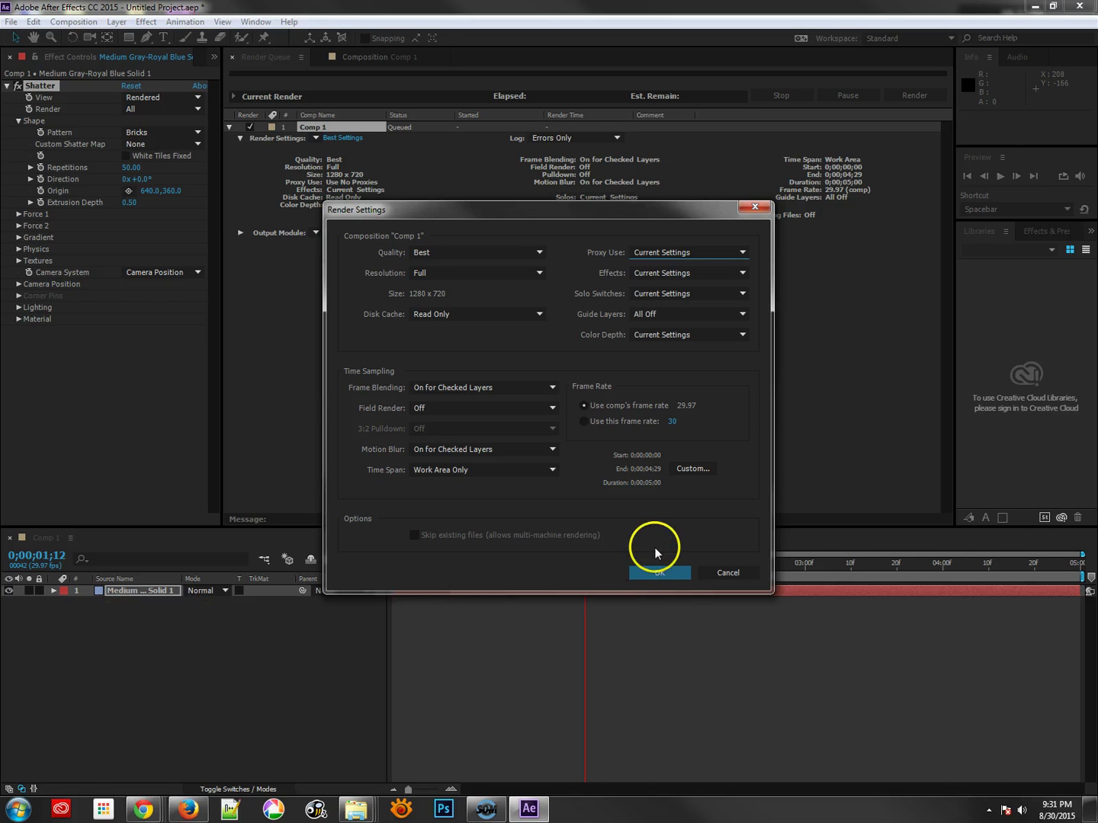
left_click(690, 293)
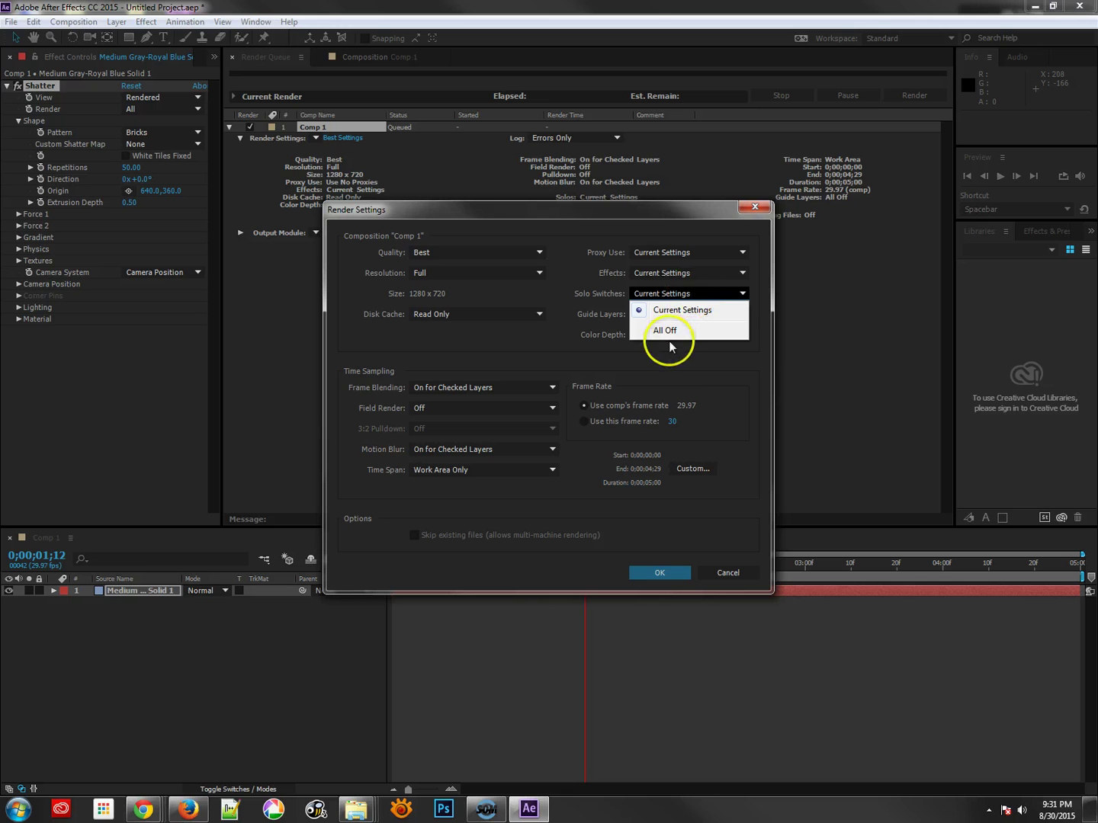
left_click(688, 370)
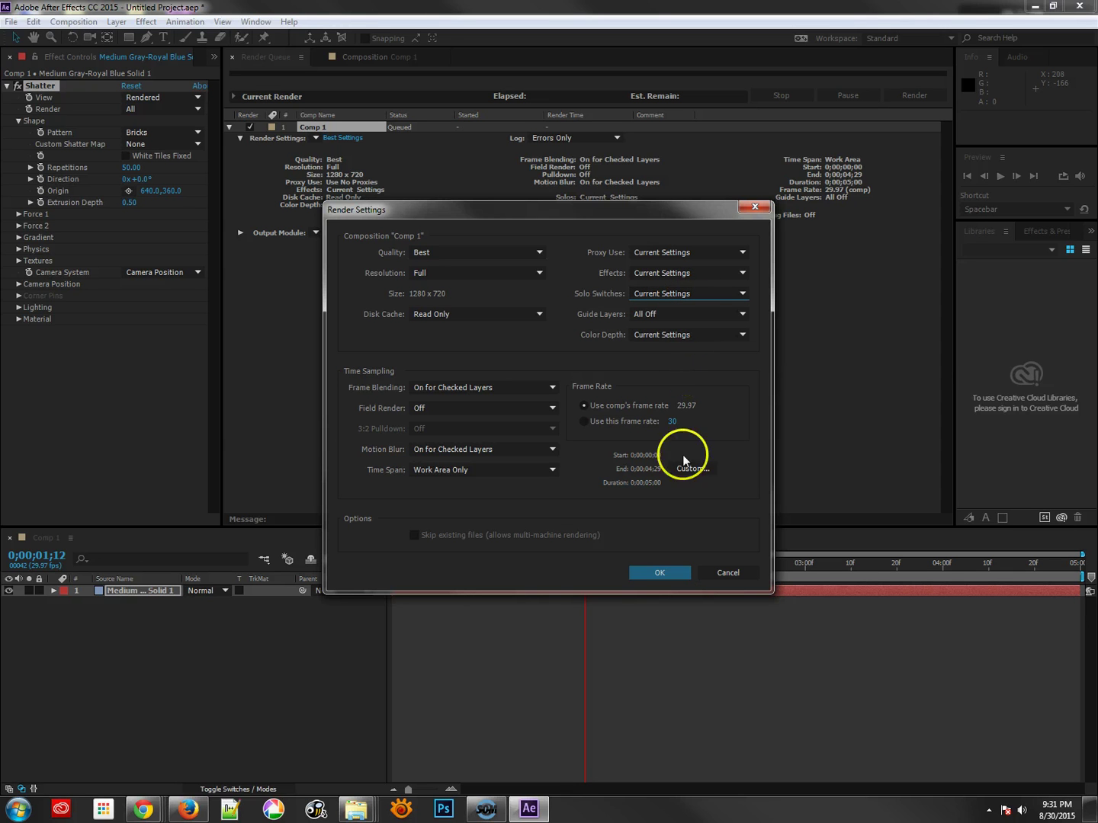
left_click(658, 573)
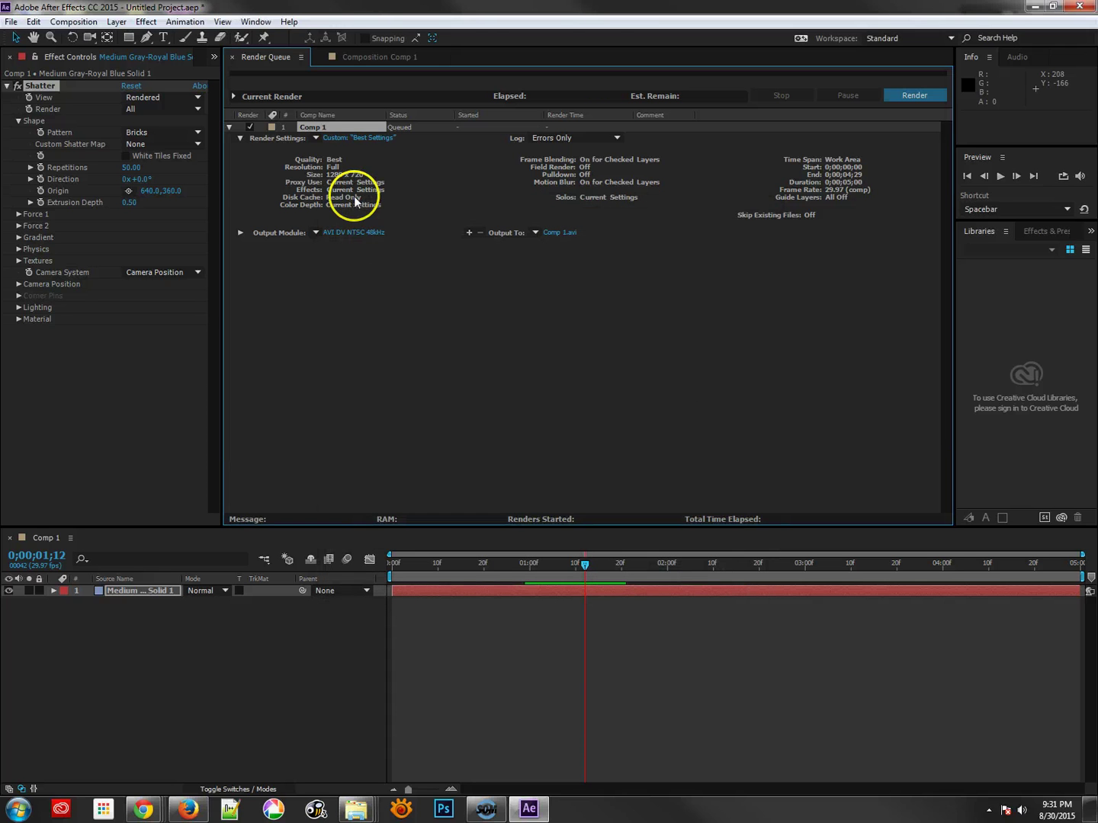
In the render settings templates, set the Movie Default to Best with Proxies and delete the Untitled 1 template.
left_click(316, 139)
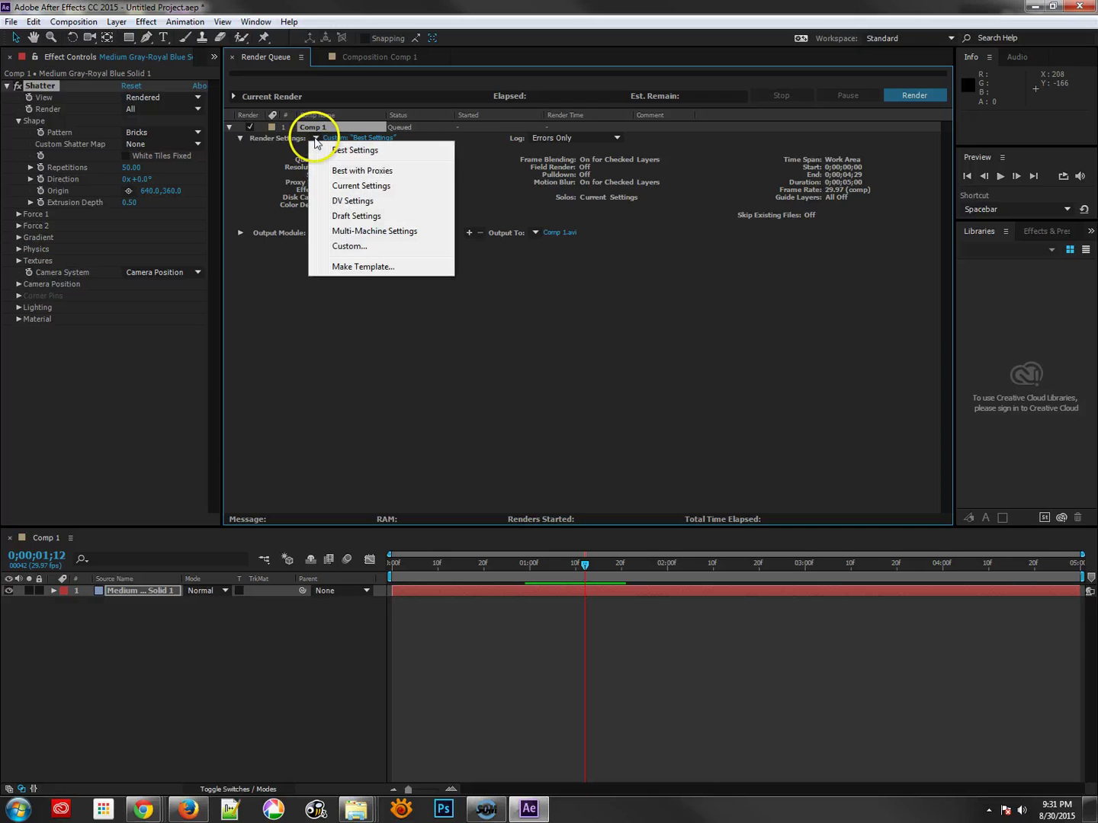
left_click(340, 267)
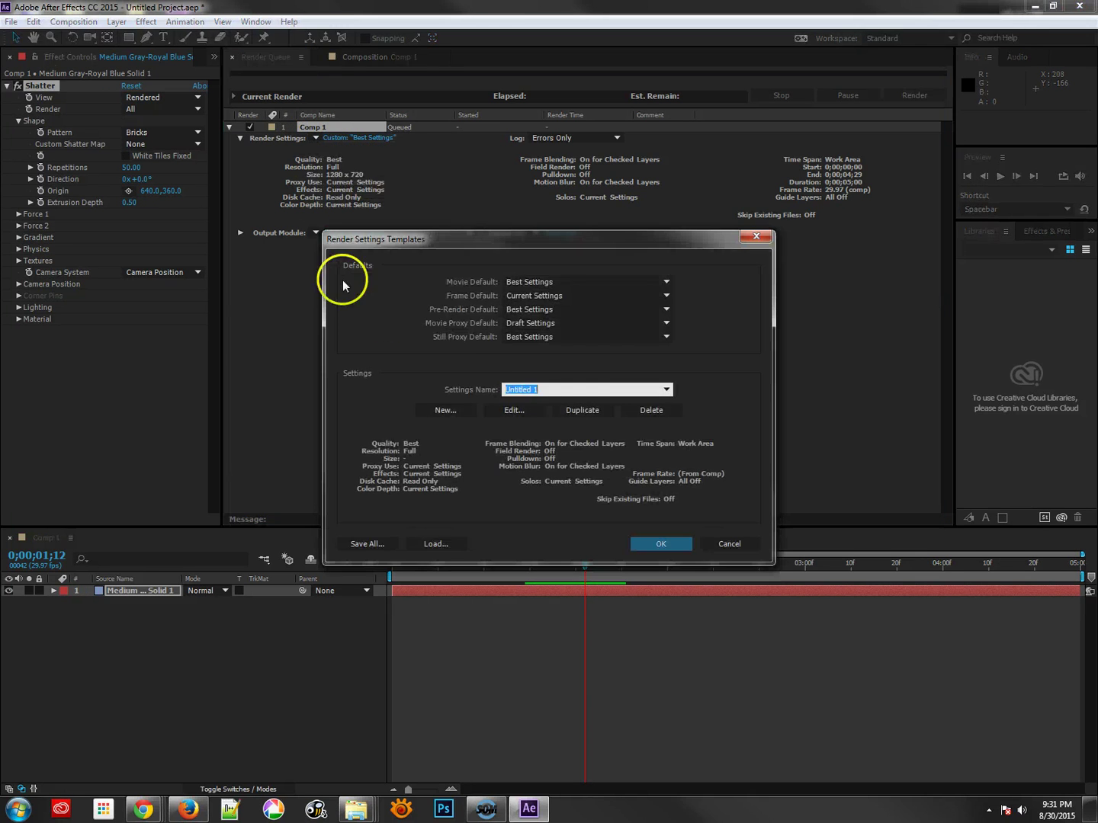
left_click(666, 284)
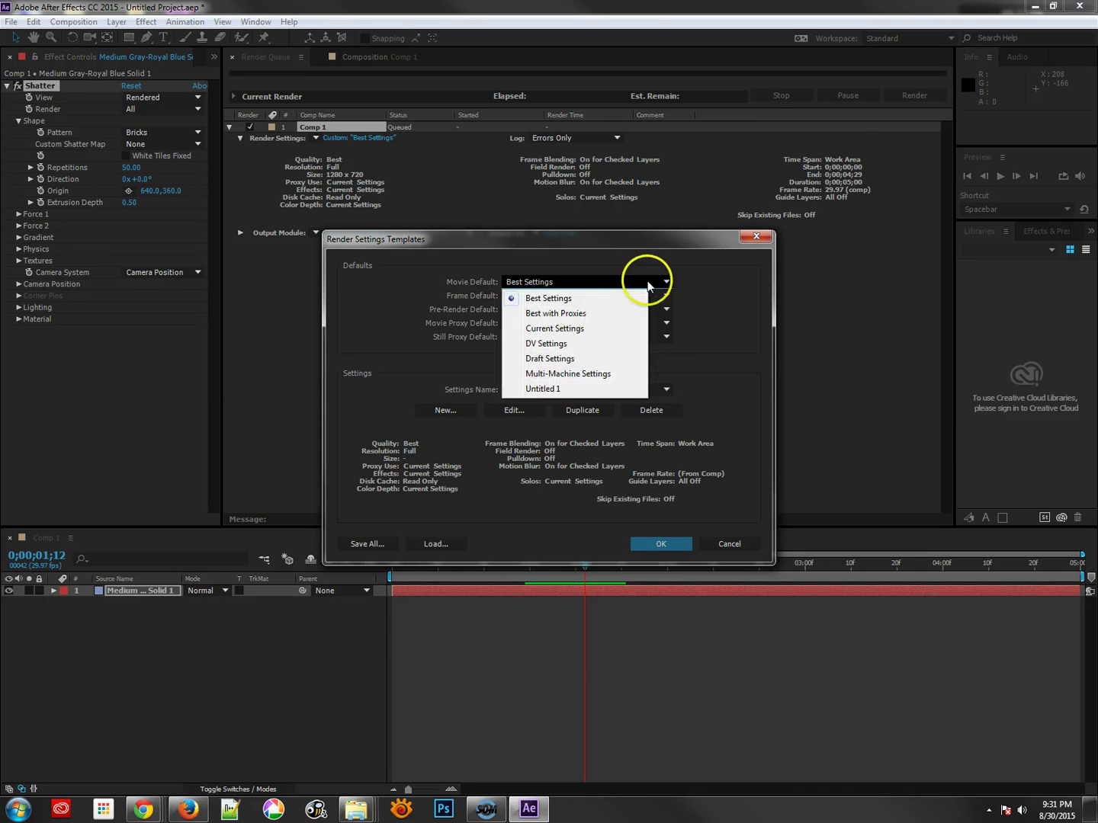
left_click(561, 314)
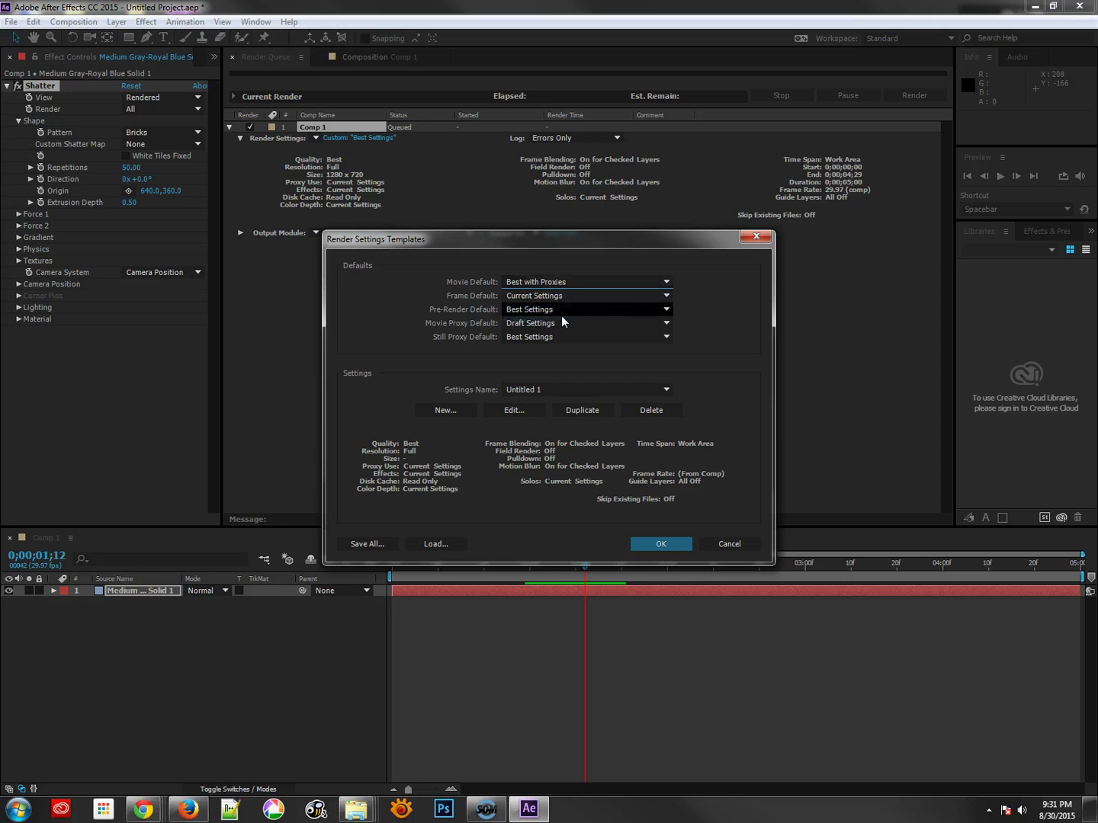
left_click(625, 391)
double_click(625, 391)
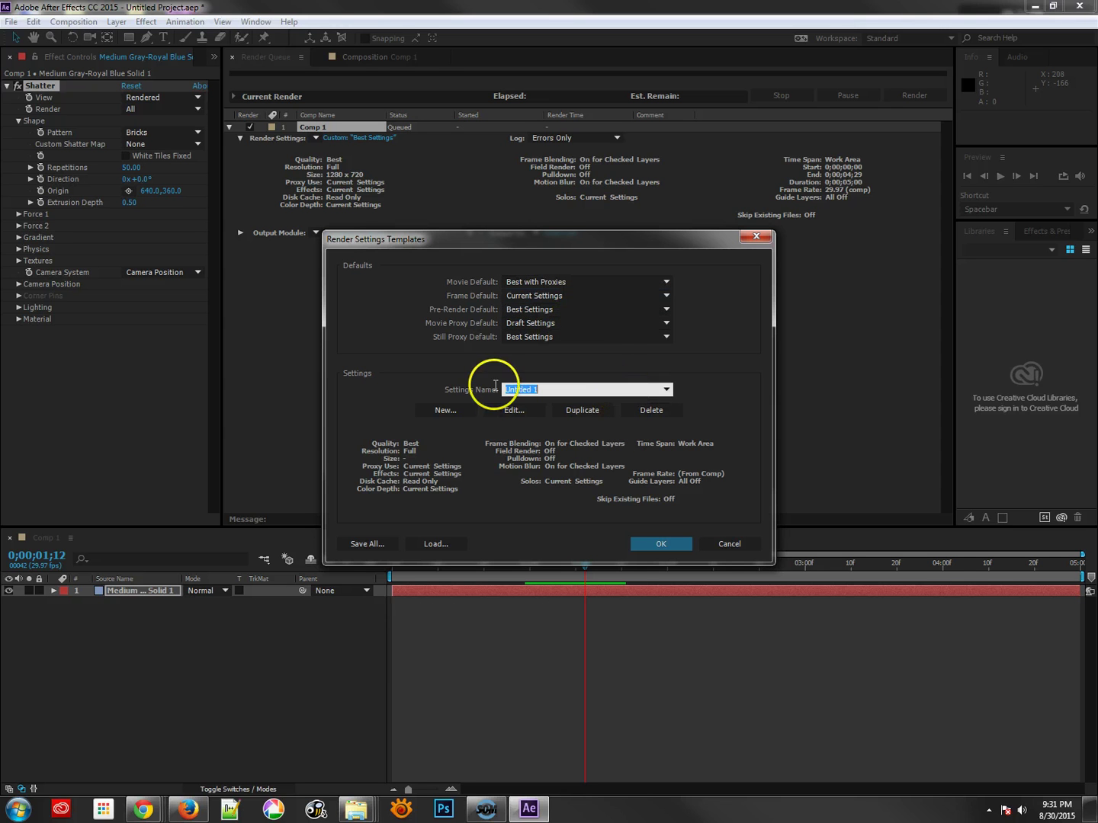
left_click(646, 409)
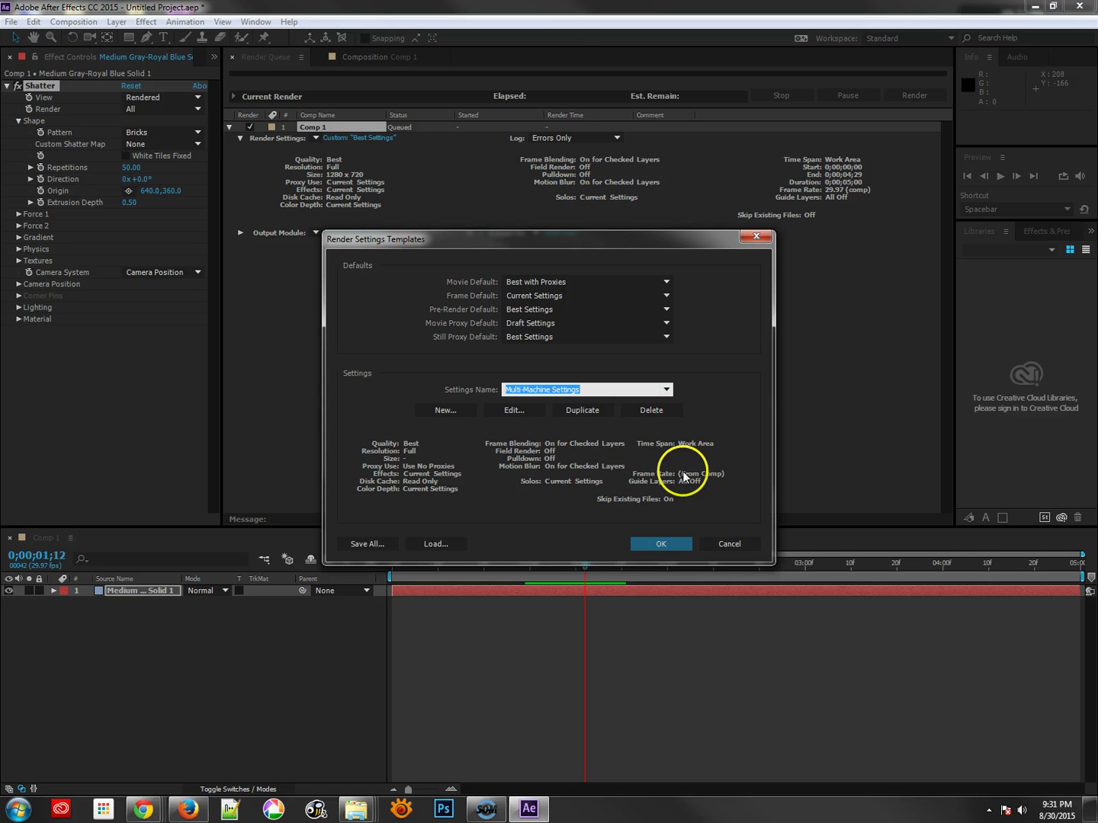
left_click(658, 544)
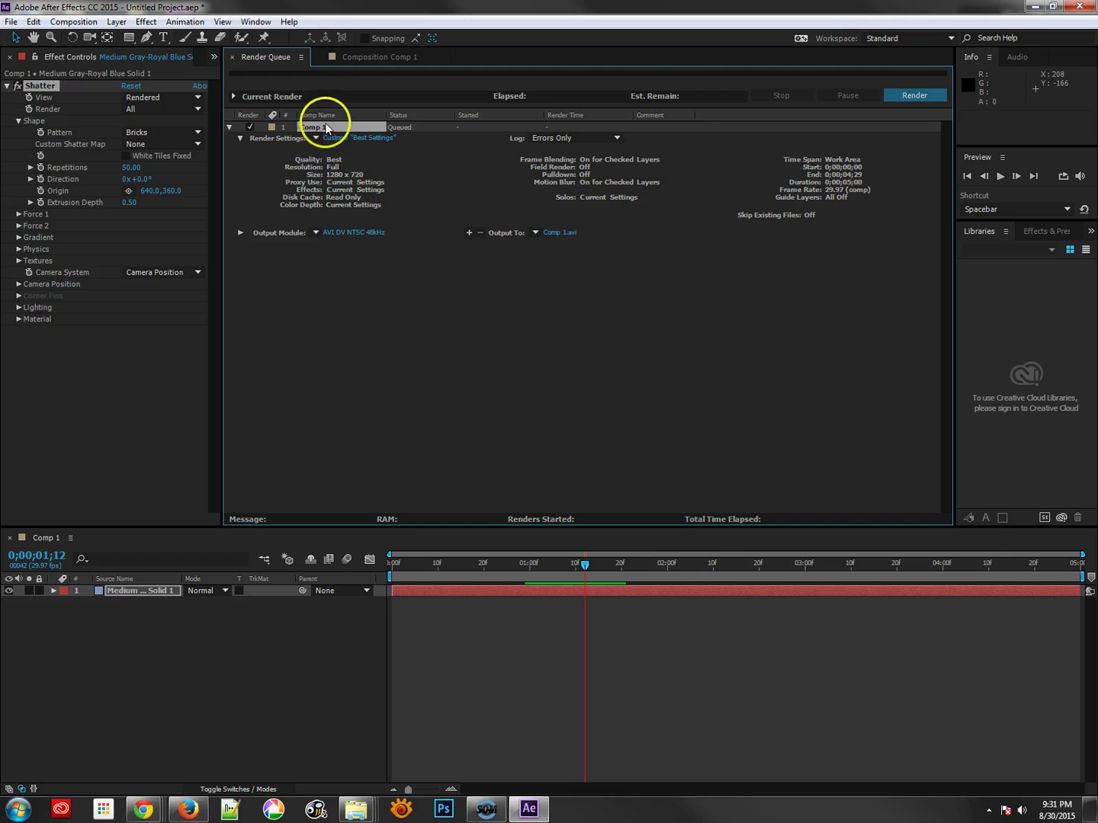
Remove Comp 1 from the render queue and add it again so it uses the new default render settings.
key("Delete")
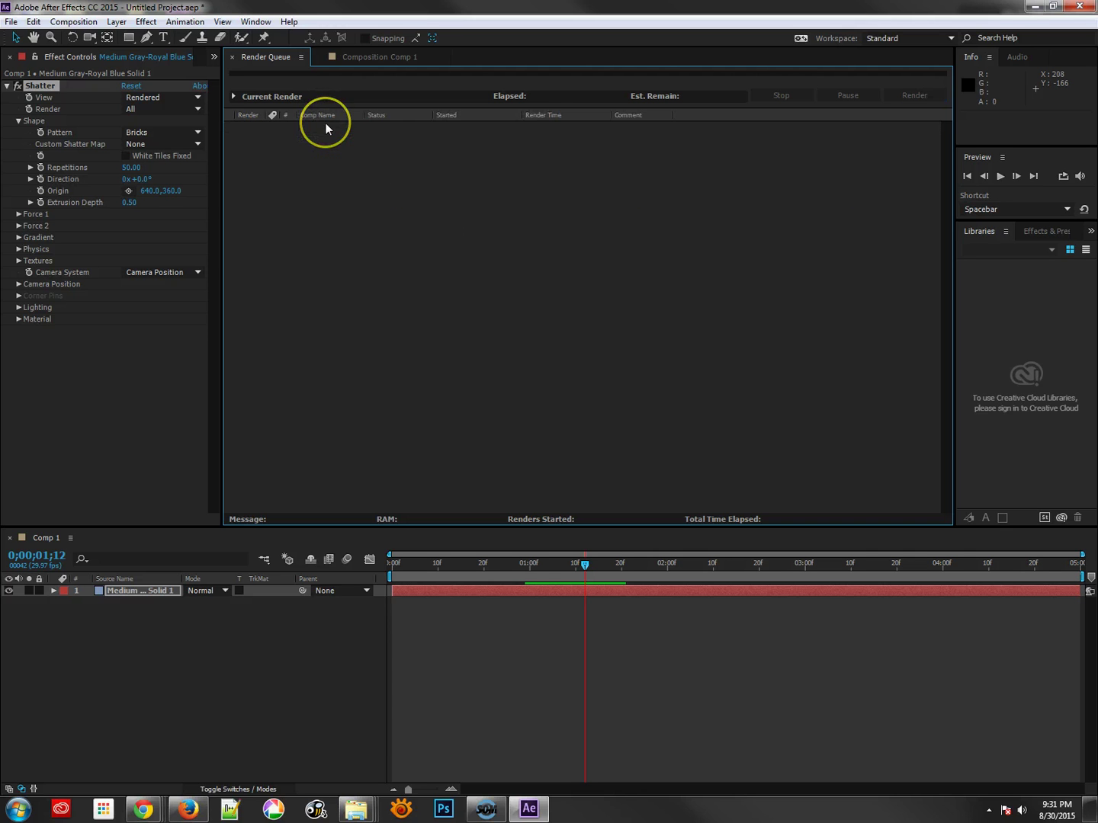
left_click(126, 667)
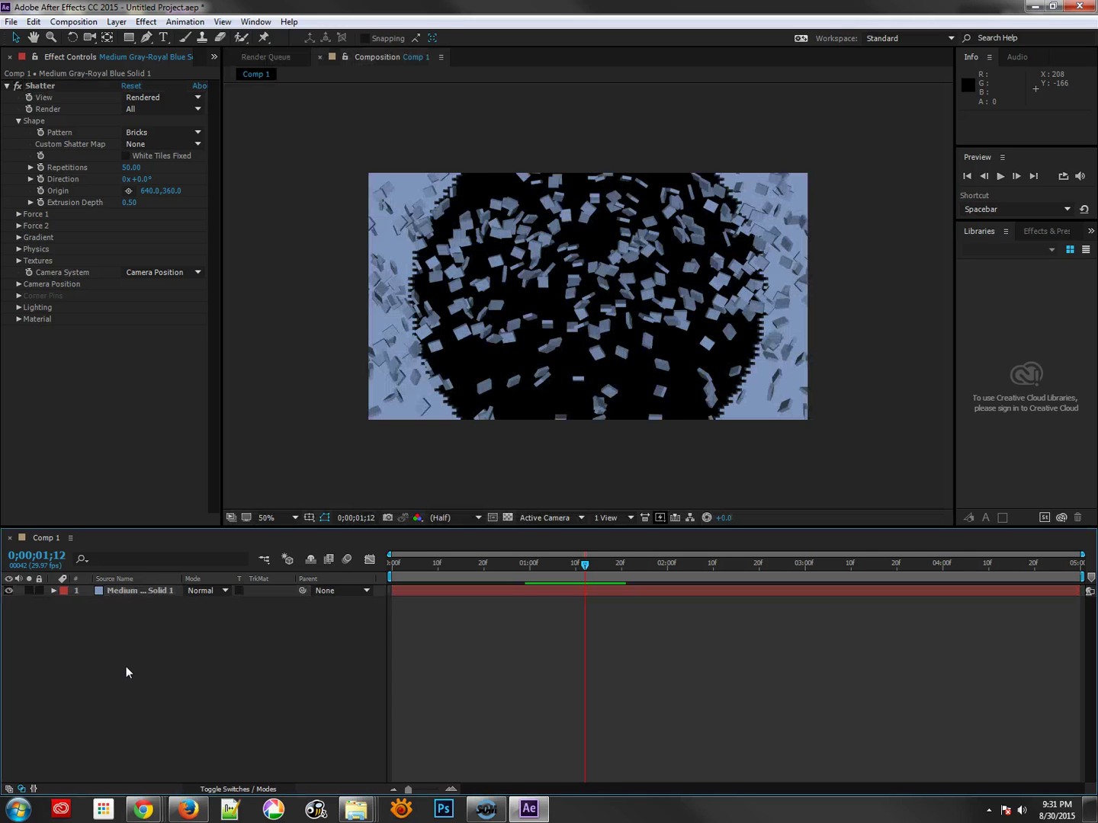
key("ctrl+m")
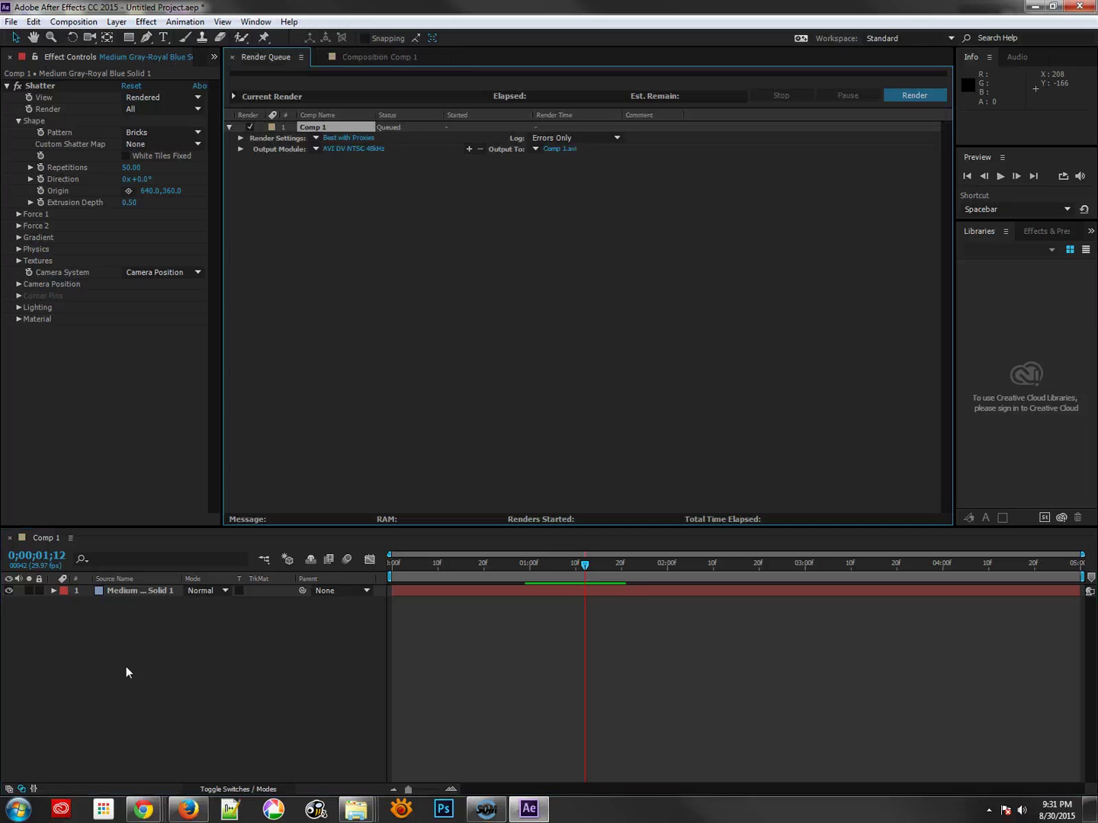
Customize the output module of the queued Comp 1, changing its format to QuickTime.
left_click(316, 150)
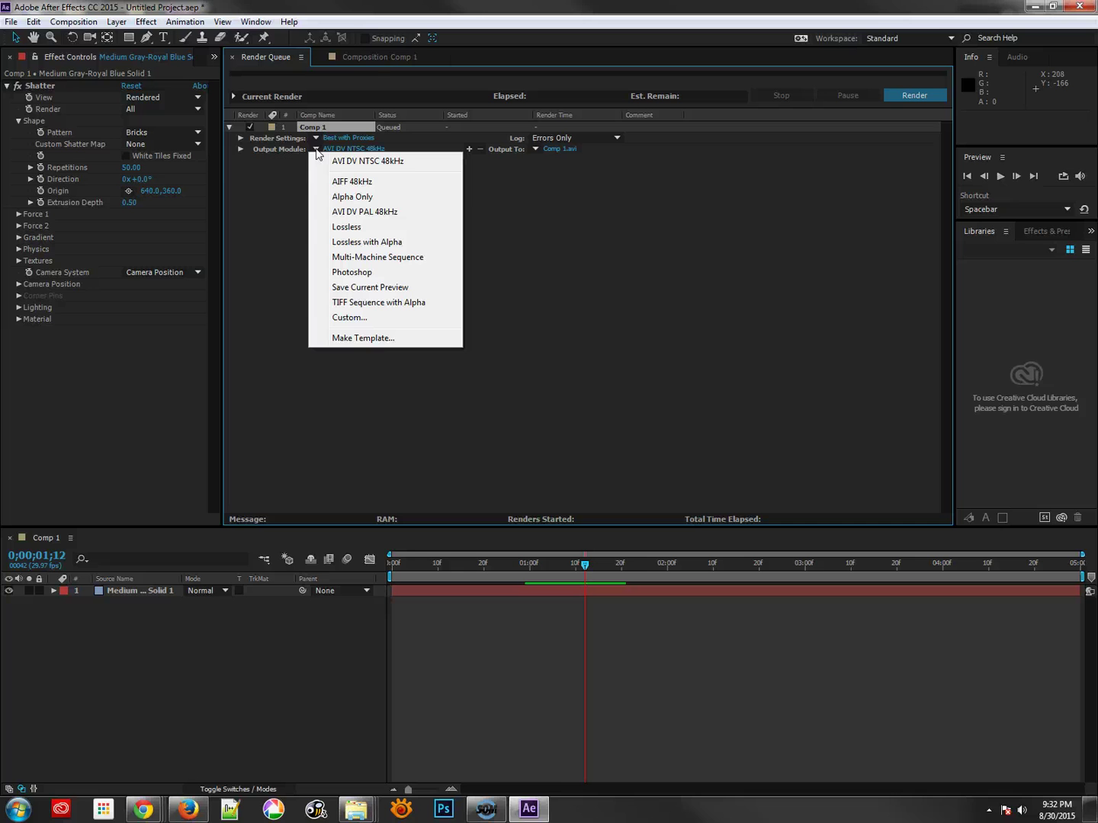
left_click(350, 319)
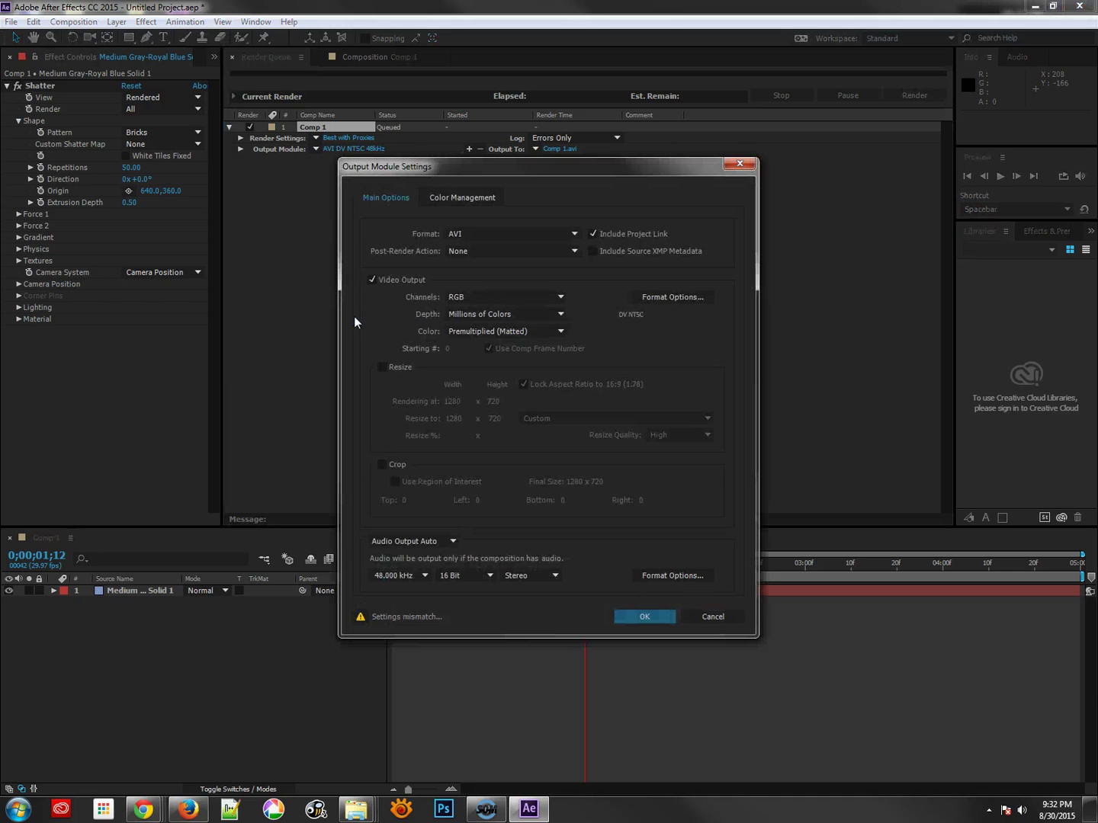
left_click(489, 233)
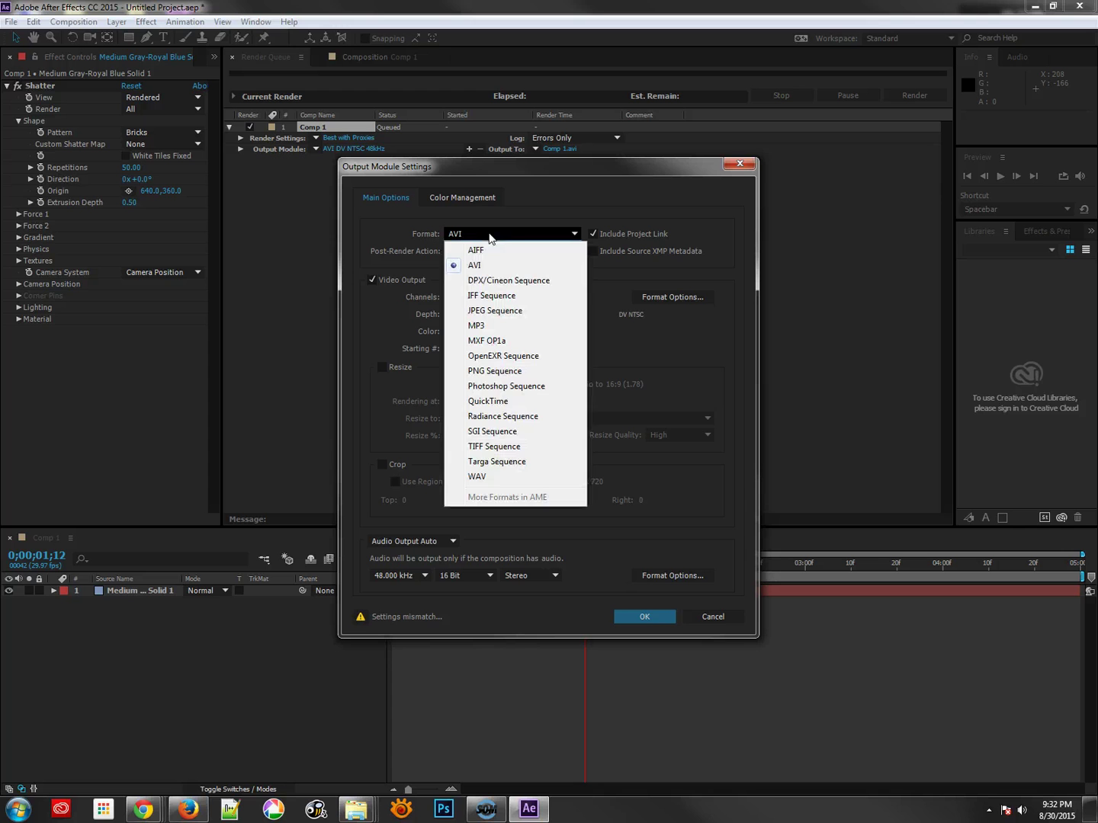
left_click_drag(488, 251, 484, 401)
In the QuickTime format options, choose the H.264 video codec and set the quality to 75.
left_click(670, 298)
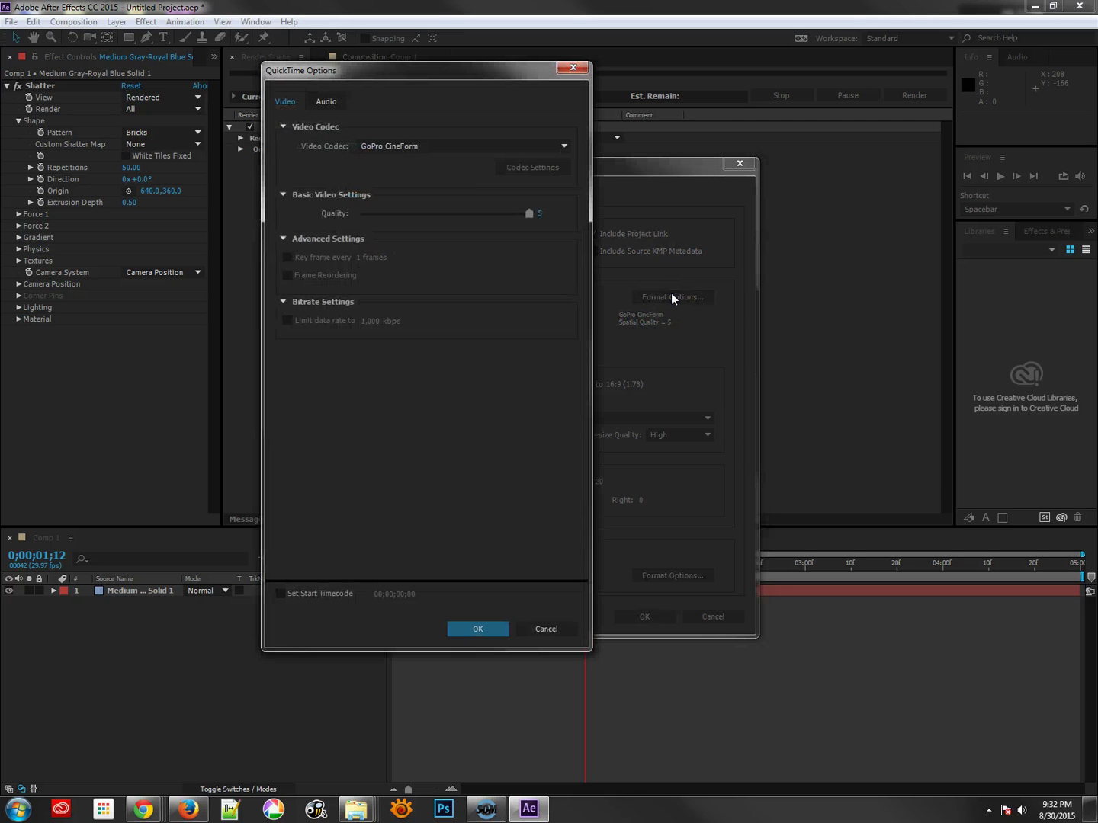
left_click(436, 149)
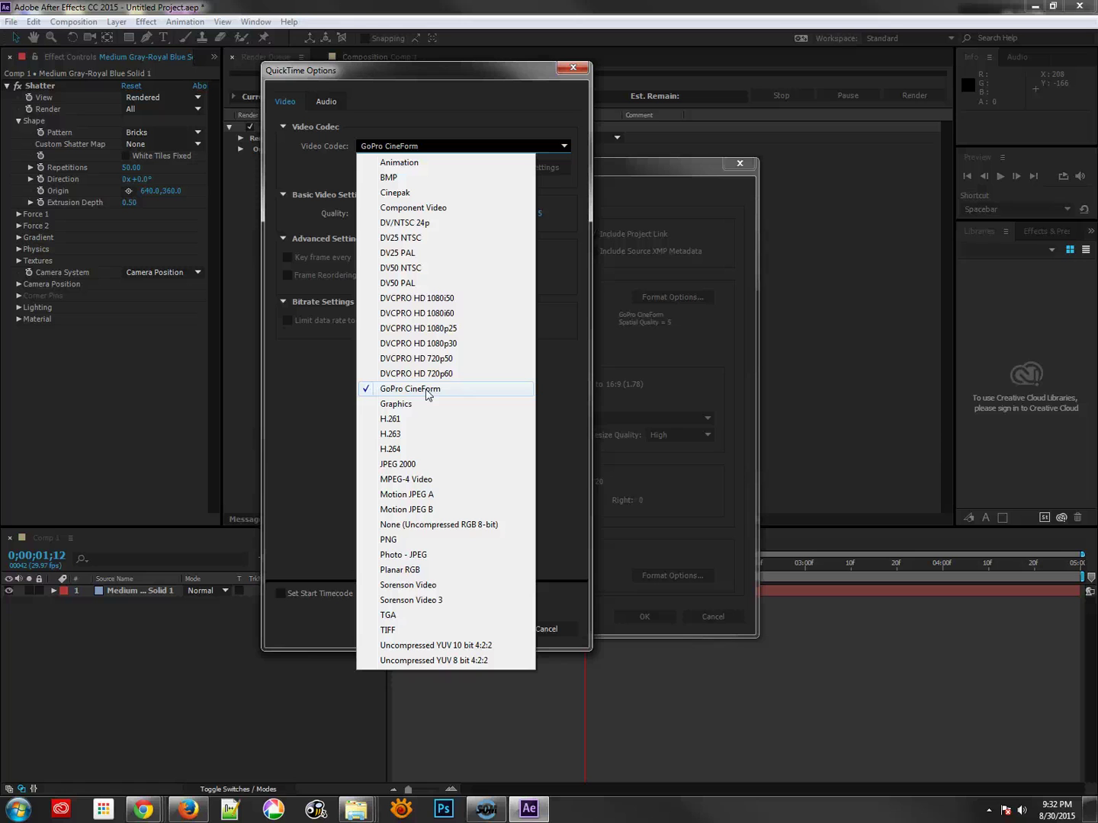
left_click(397, 450)
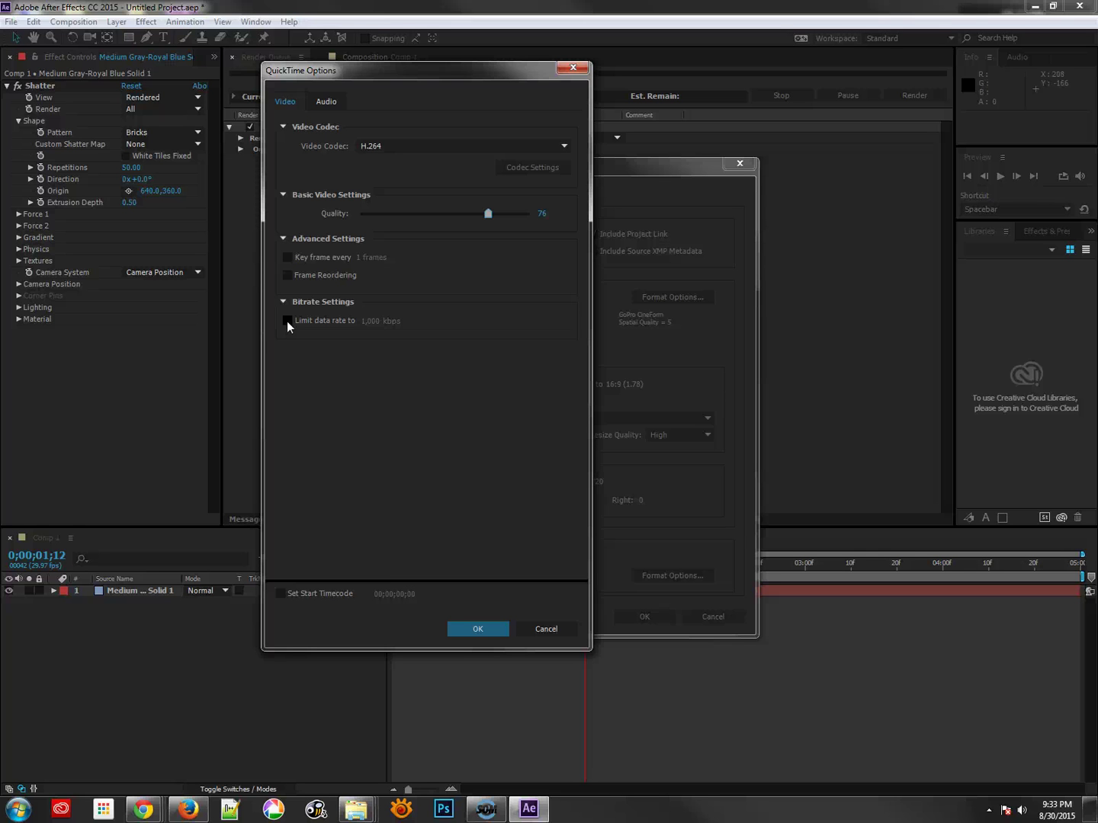
left_click(541, 214)
type("75")
key("Return")
Set the QuickTime audio codec to AAC and accept the format options.
left_click(333, 104)
left_click(404, 148)
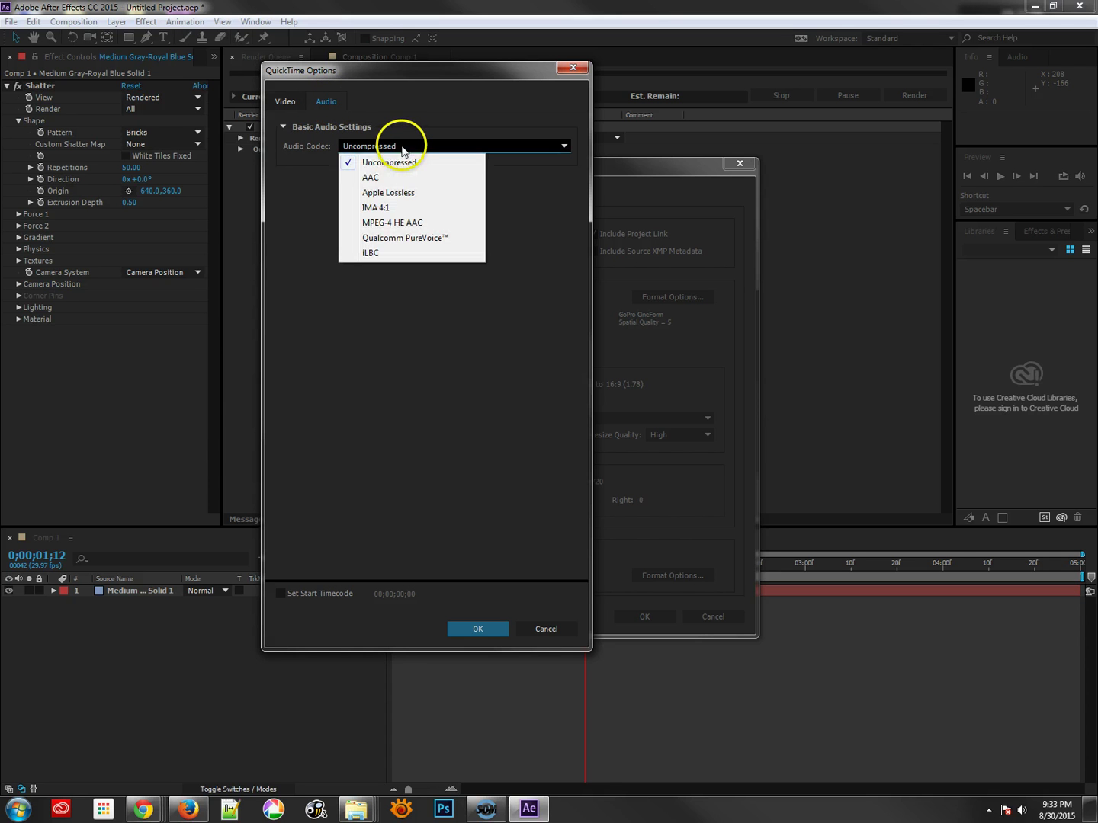
left_click(383, 176)
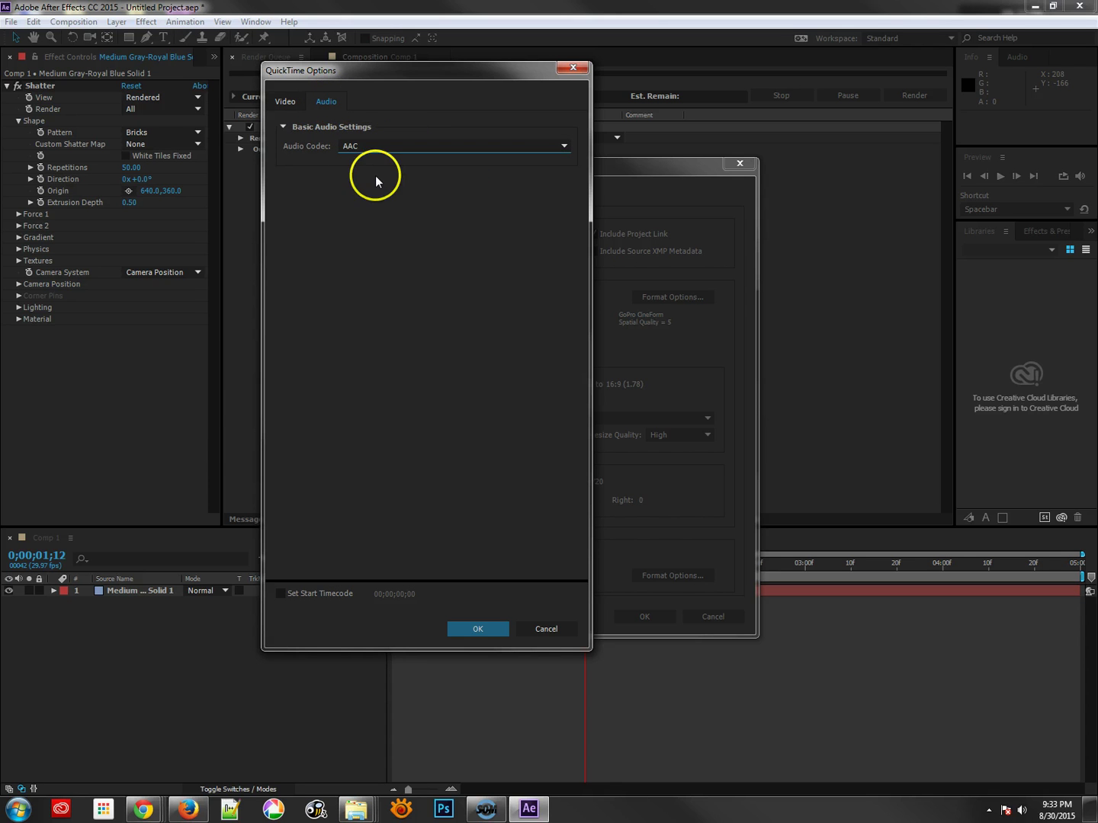
left_click(477, 629)
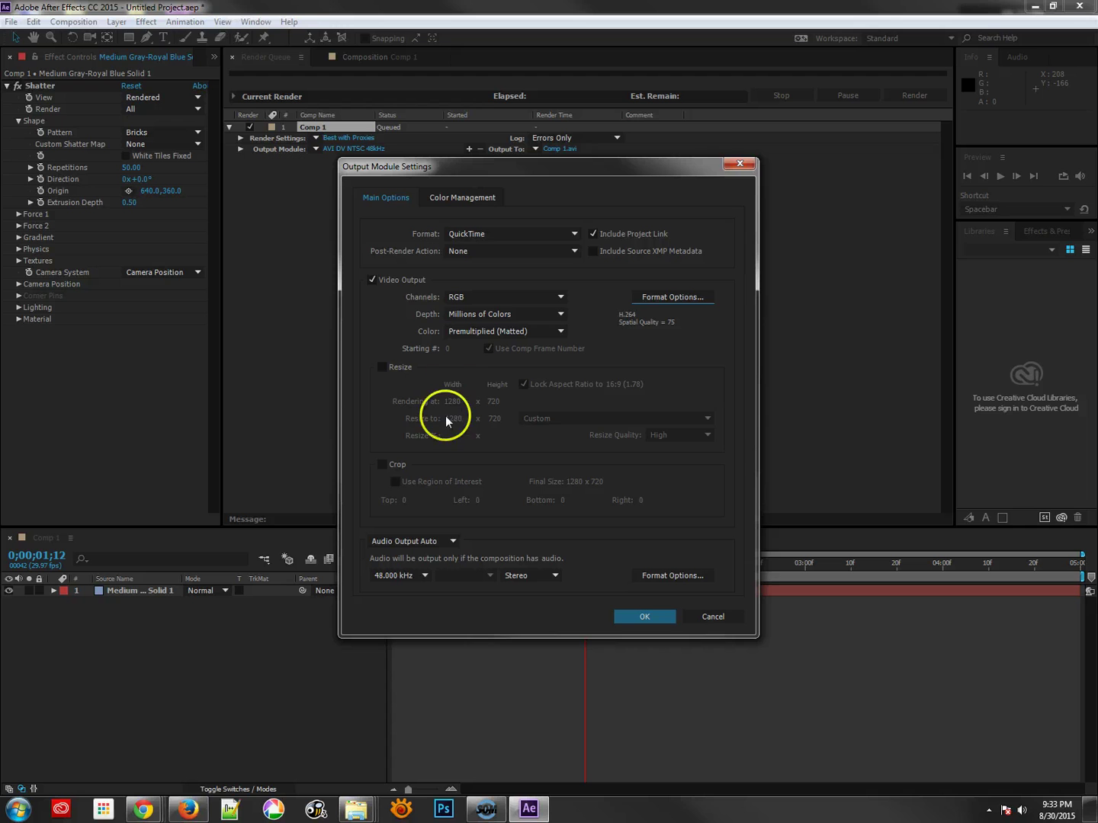
Keep the output module's channels at RGB and its audio output on Auto, and accept the settings.
left_click(490, 297)
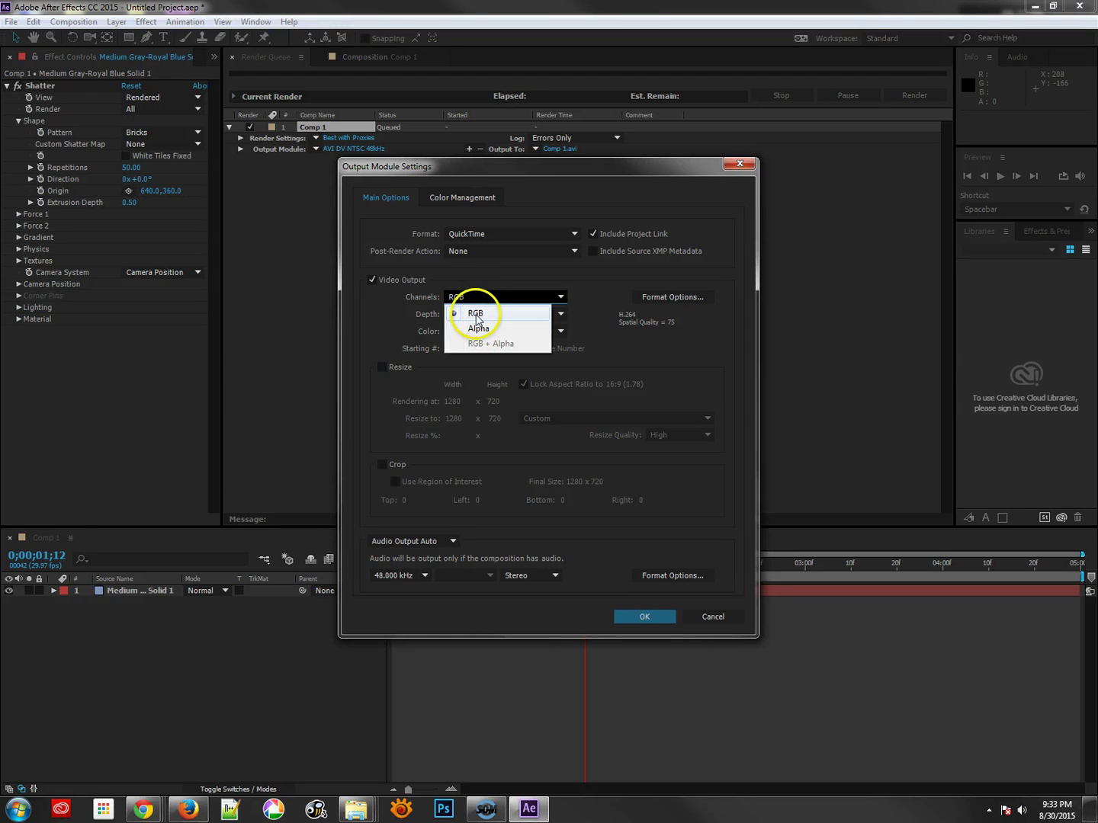
left_click(474, 312)
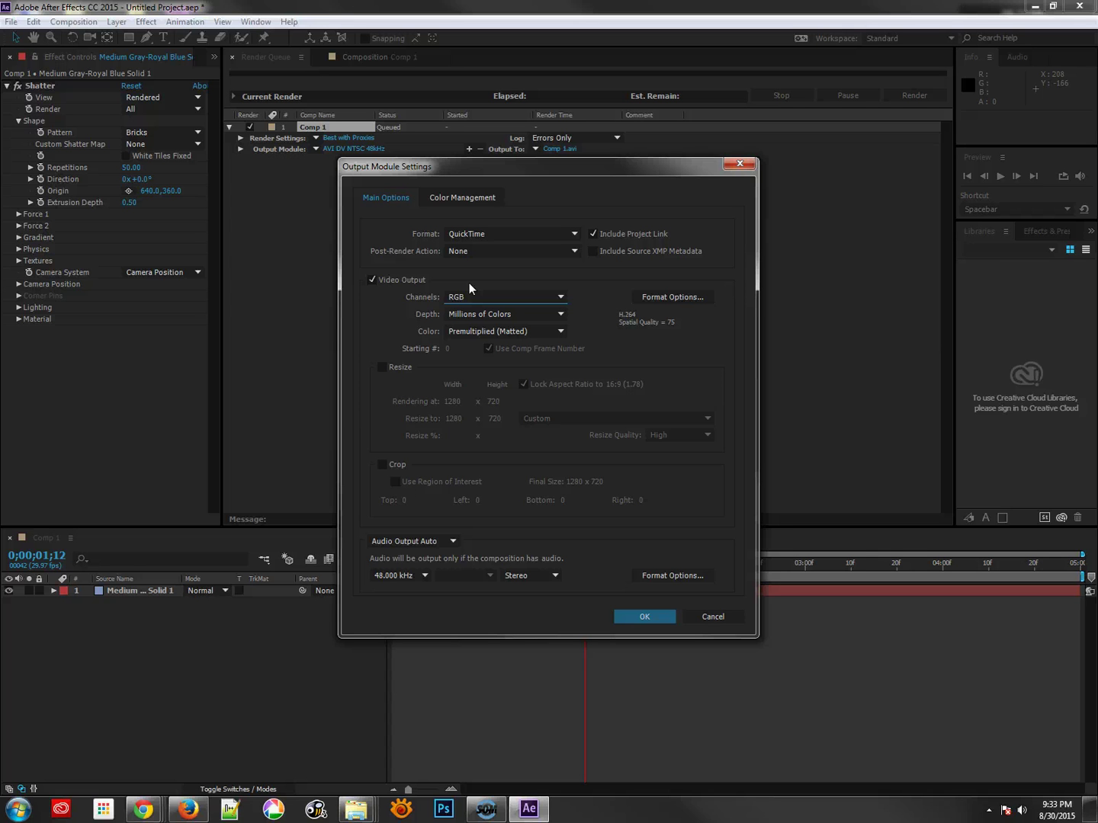
left_click(611, 614)
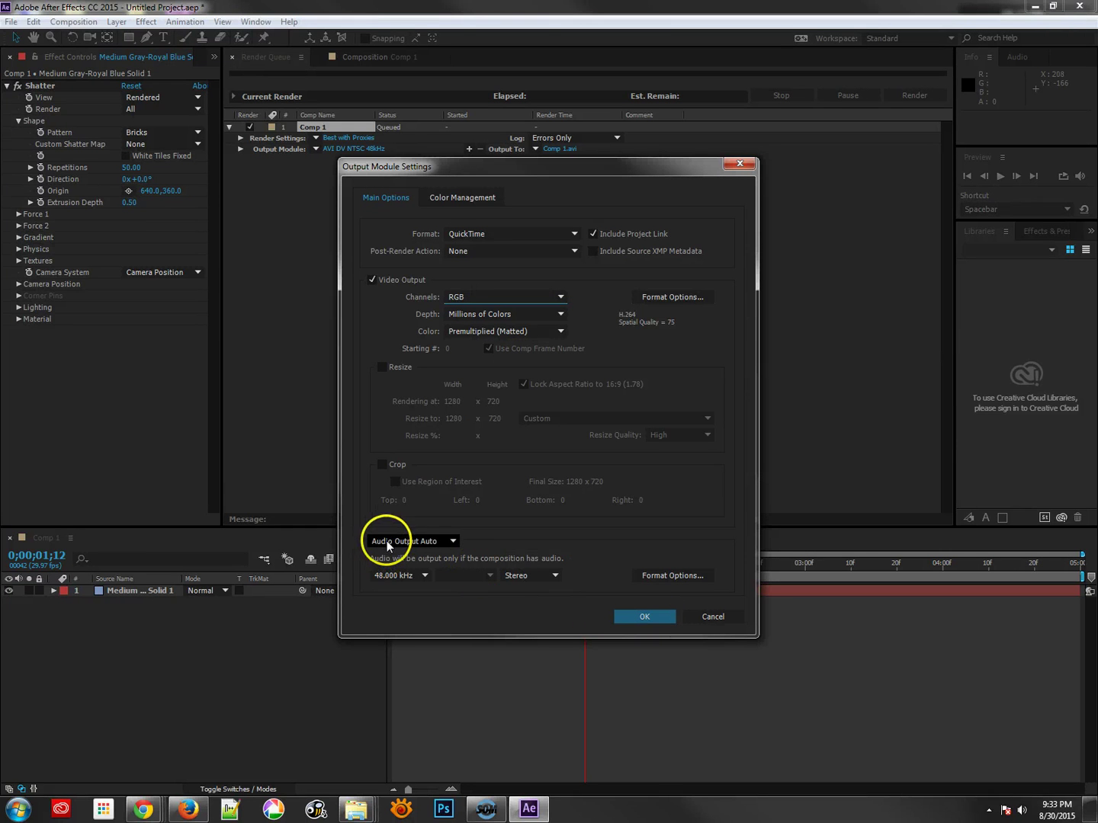
left_click(413, 544)
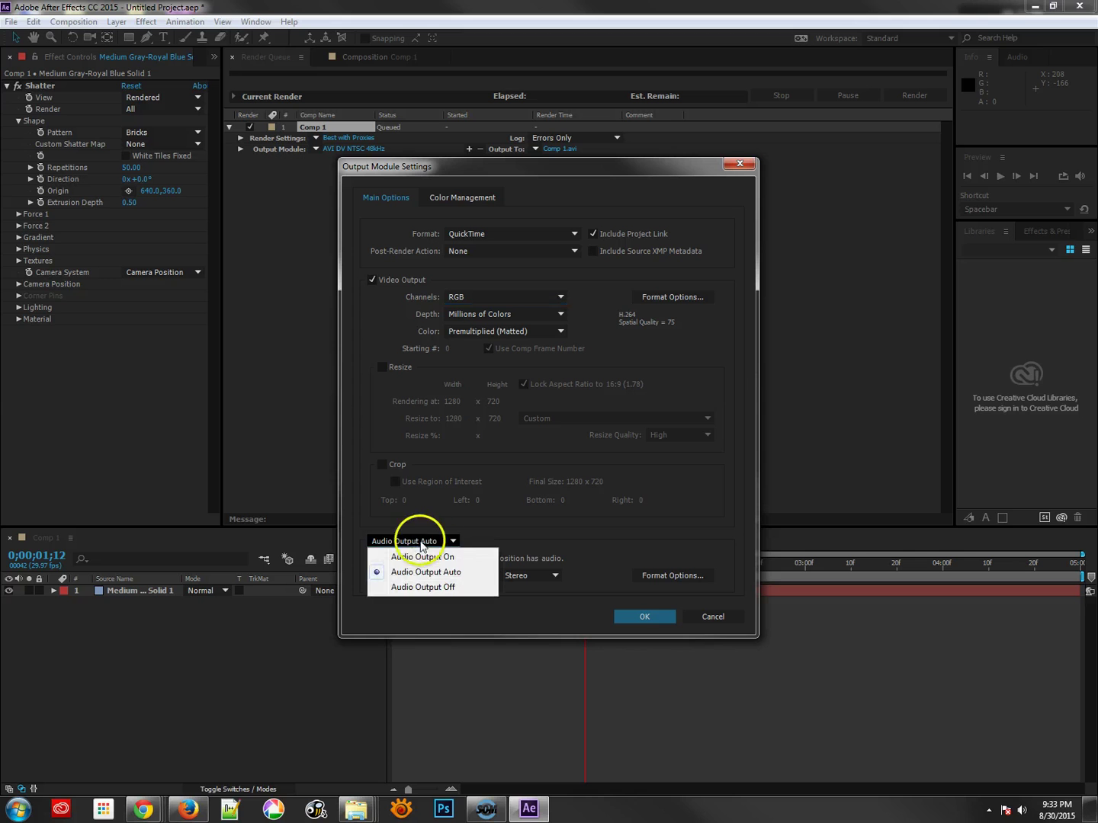
left_click(587, 561)
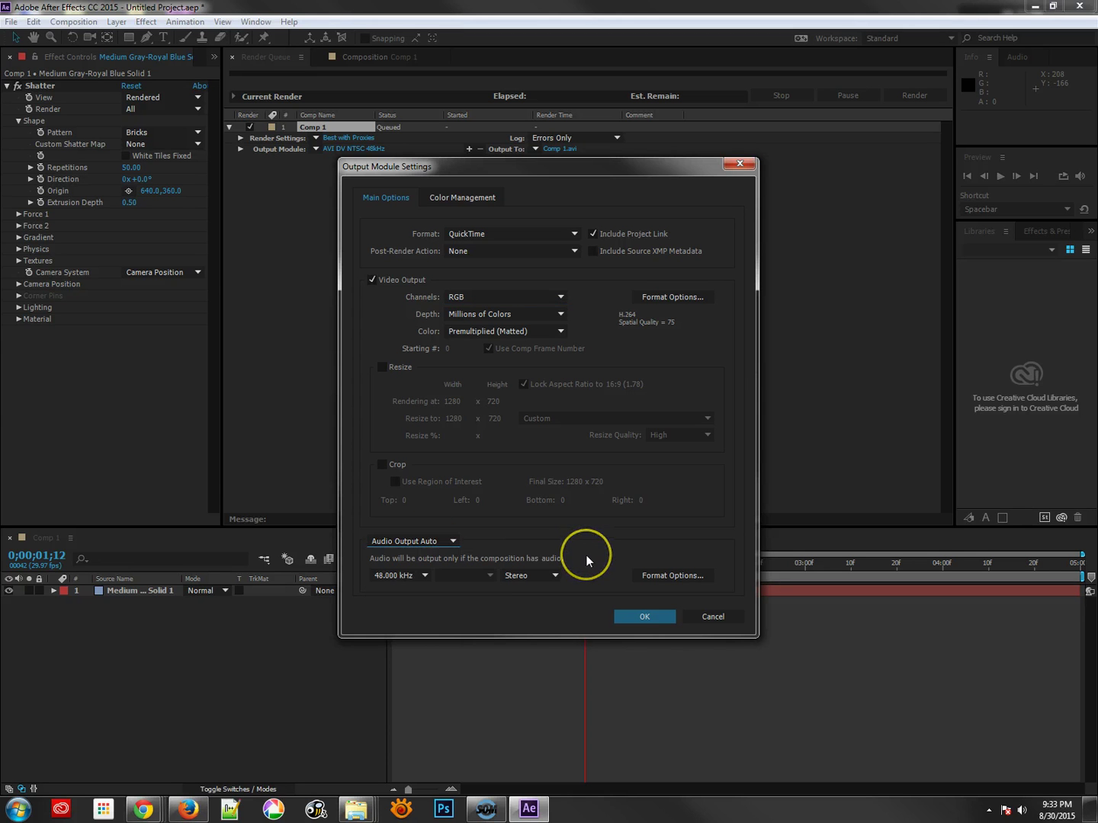
left_click(626, 619)
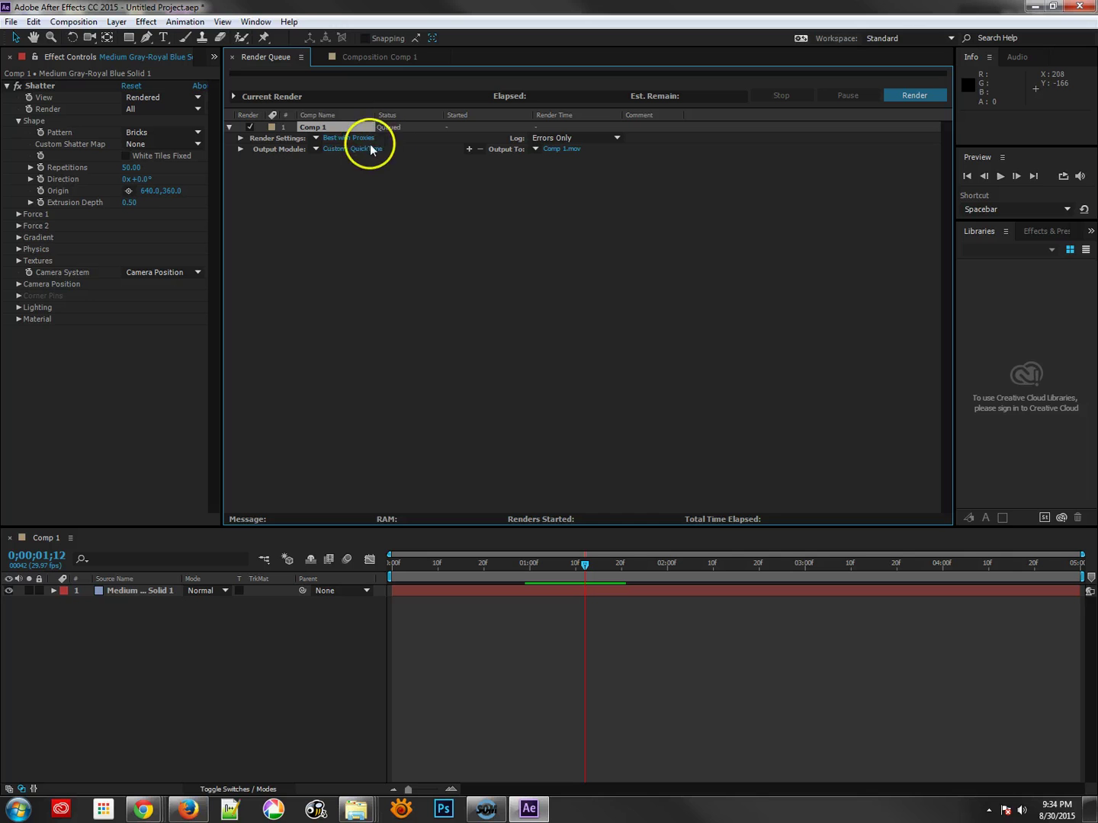
Save Comp 1's custom output module as a template named "QT H.264 RGB (output)".
left_click(315, 149)
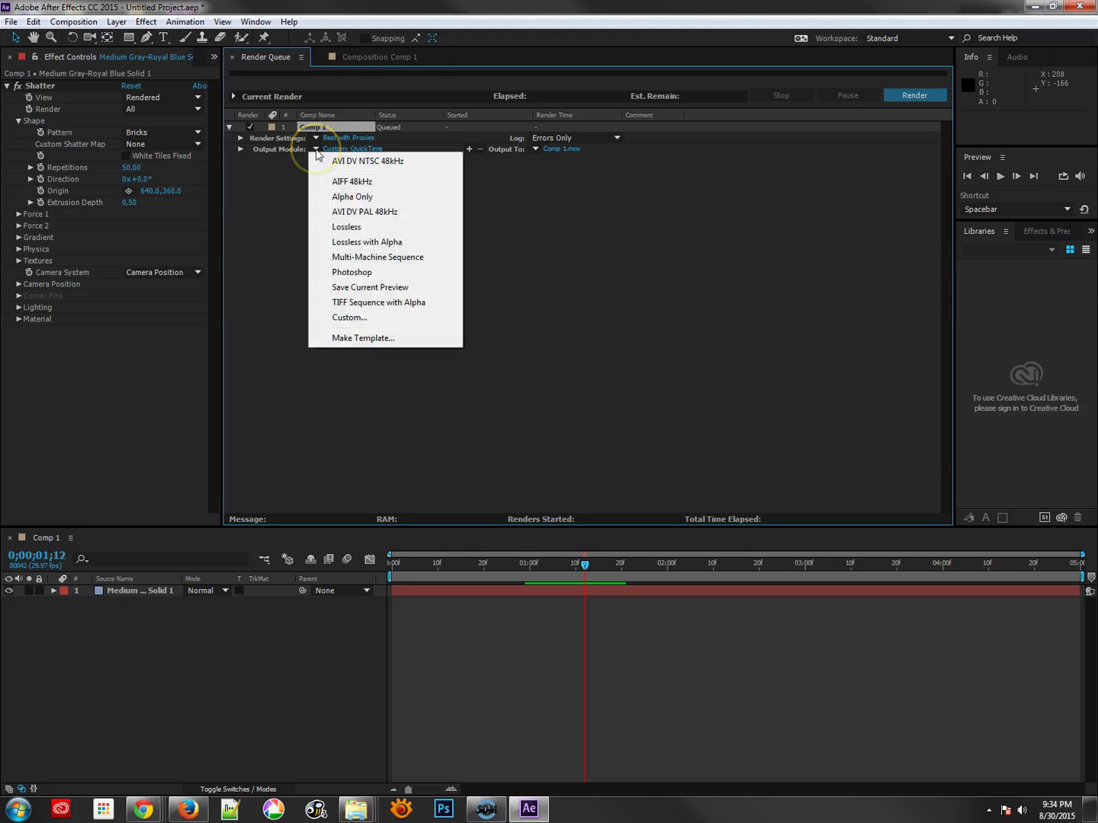
left_click(352, 338)
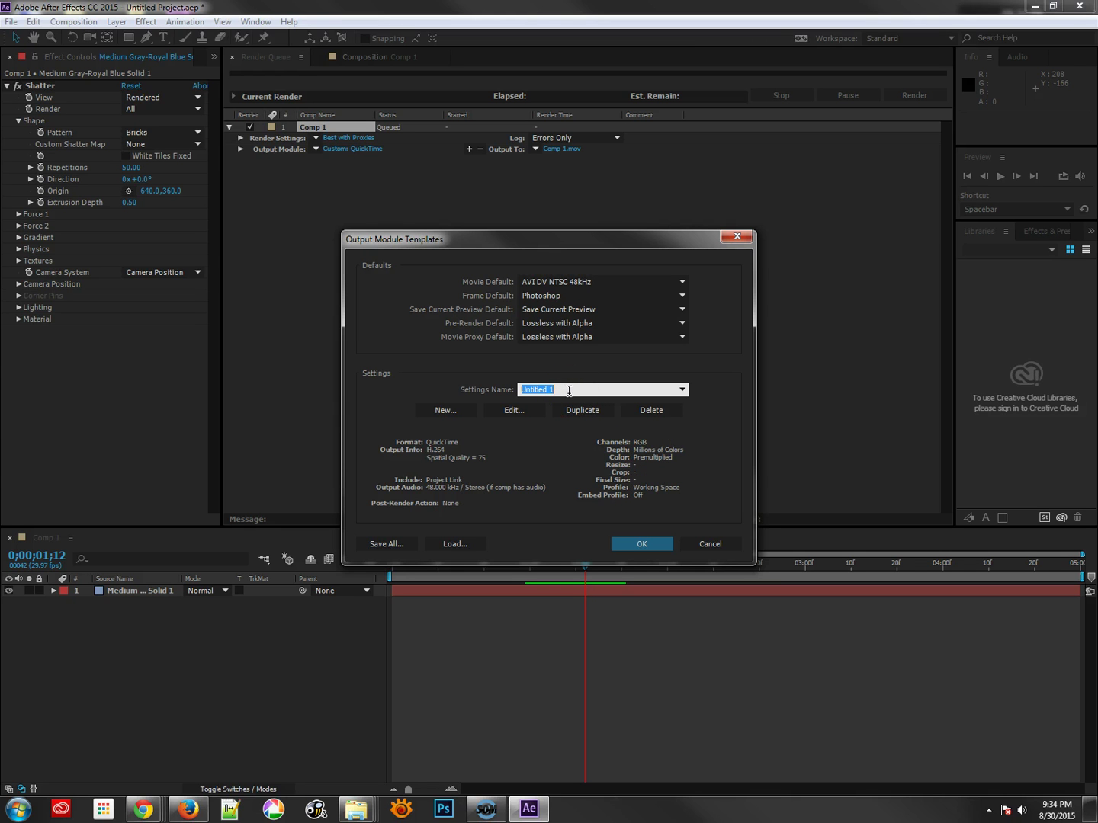
type("QT H.264 RGB + audio")
left_click_drag(569, 390, 616, 388)
key("BackSpace")
type("(output)")
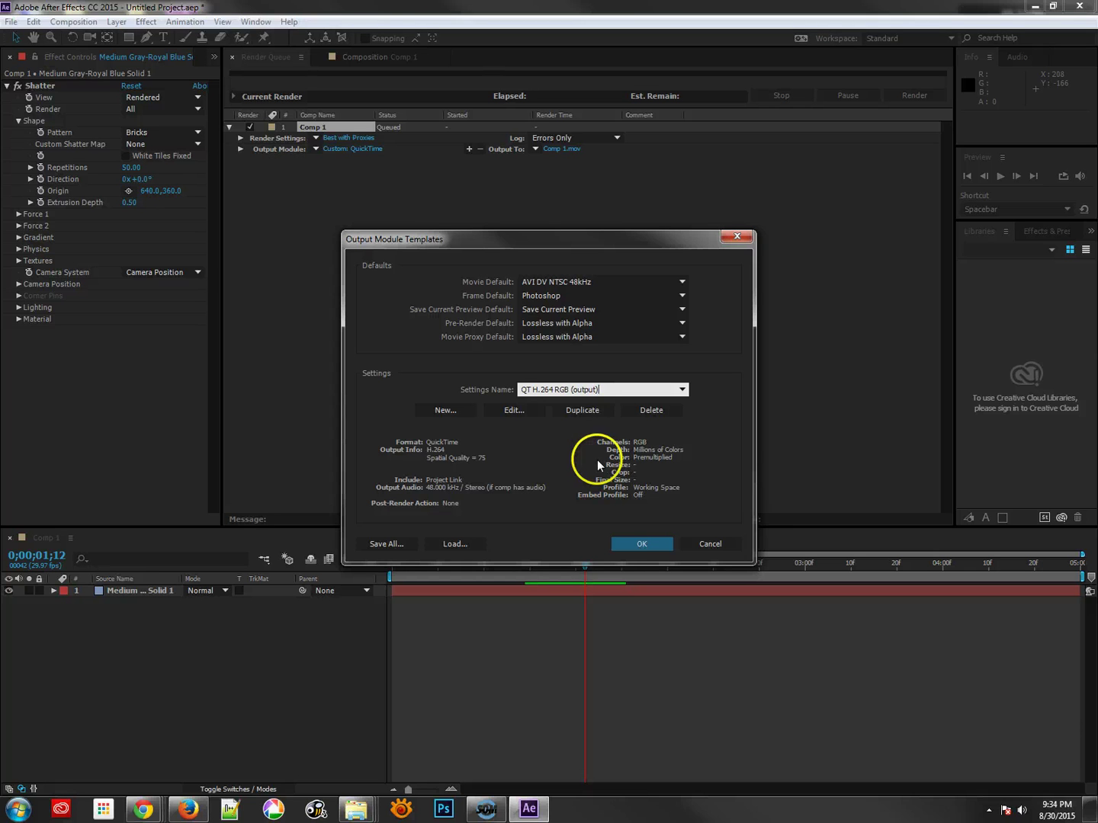
left_click(641, 545)
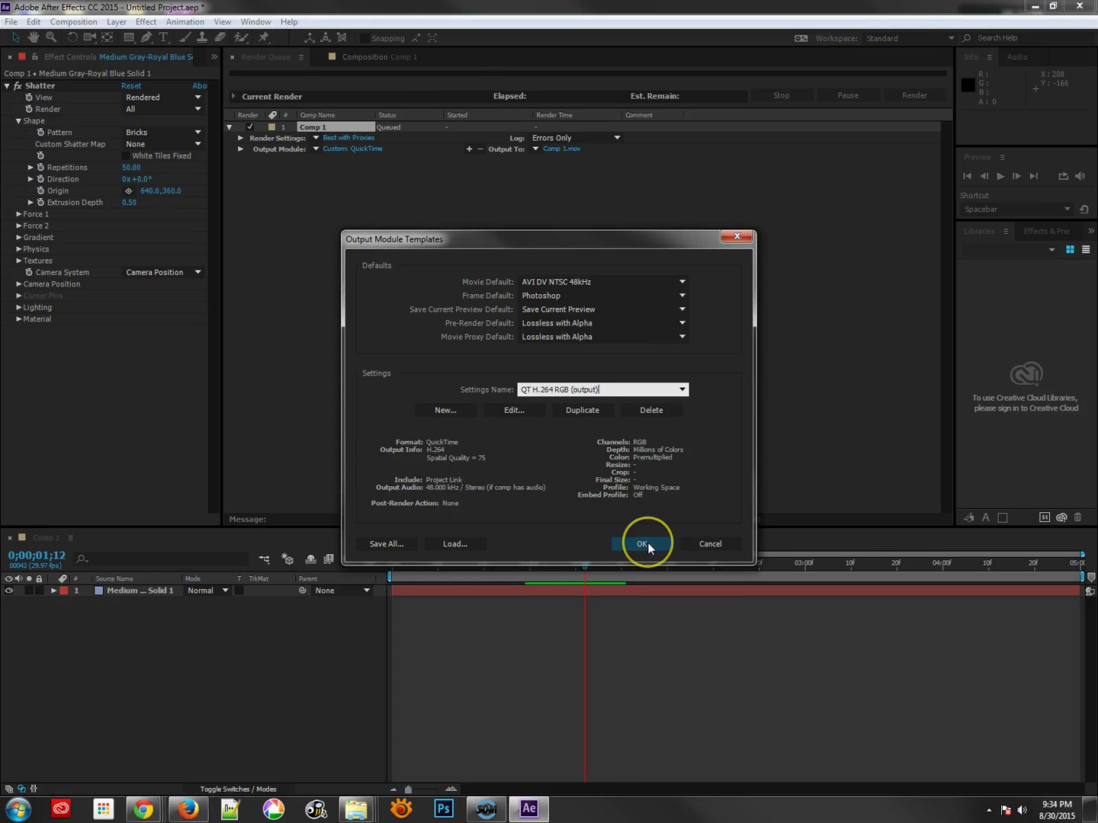
In the output module templates, set the Movie Default to QT H.264 RGB (output).
left_click(316, 149)
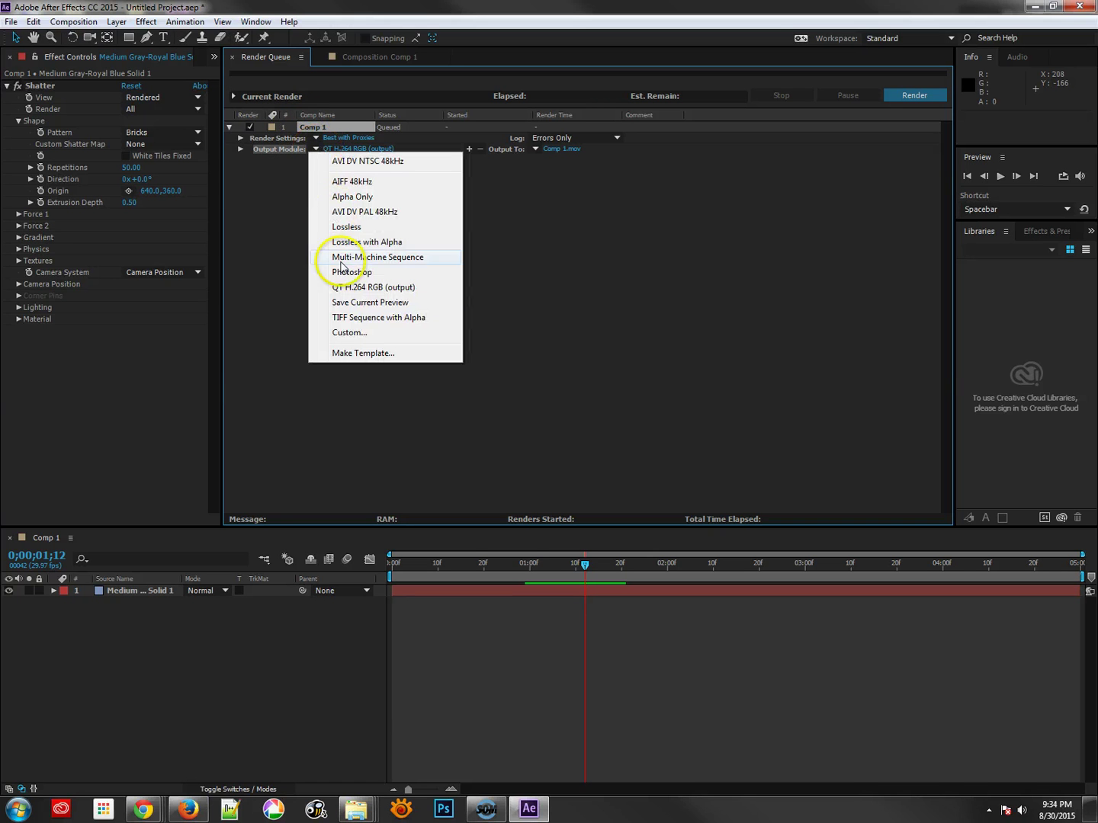
left_click(342, 353)
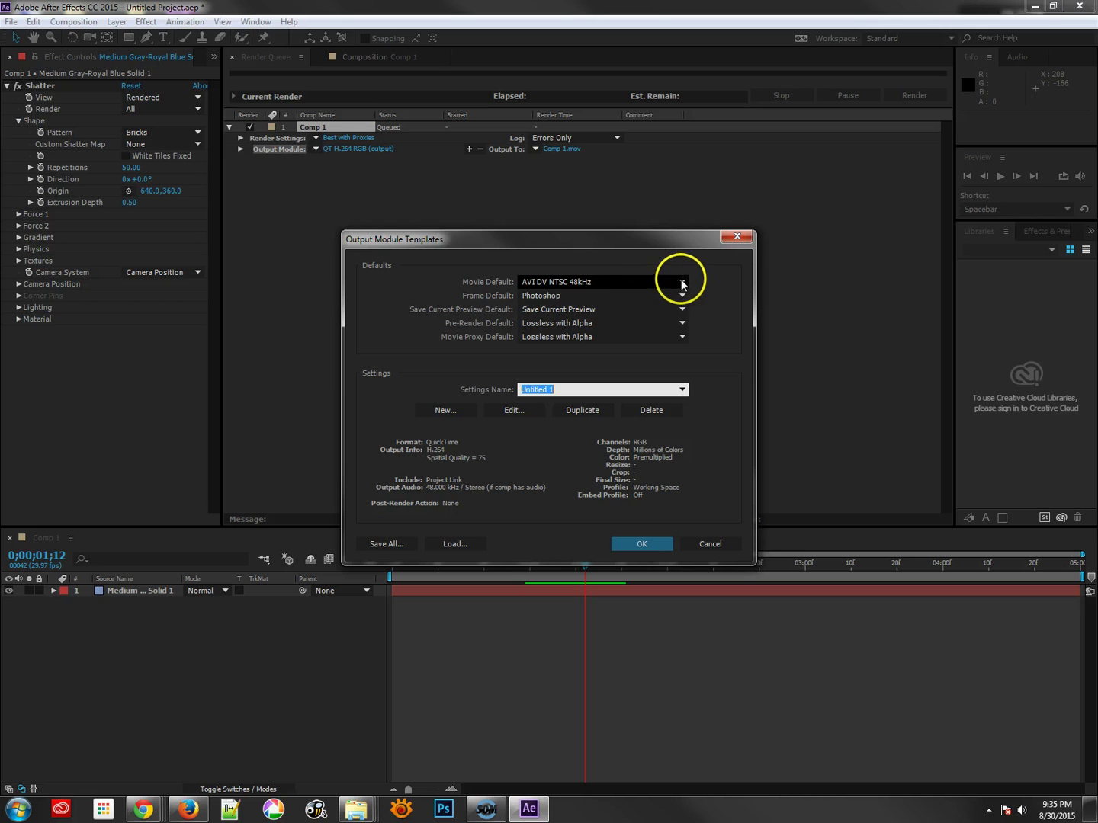
left_click(613, 280)
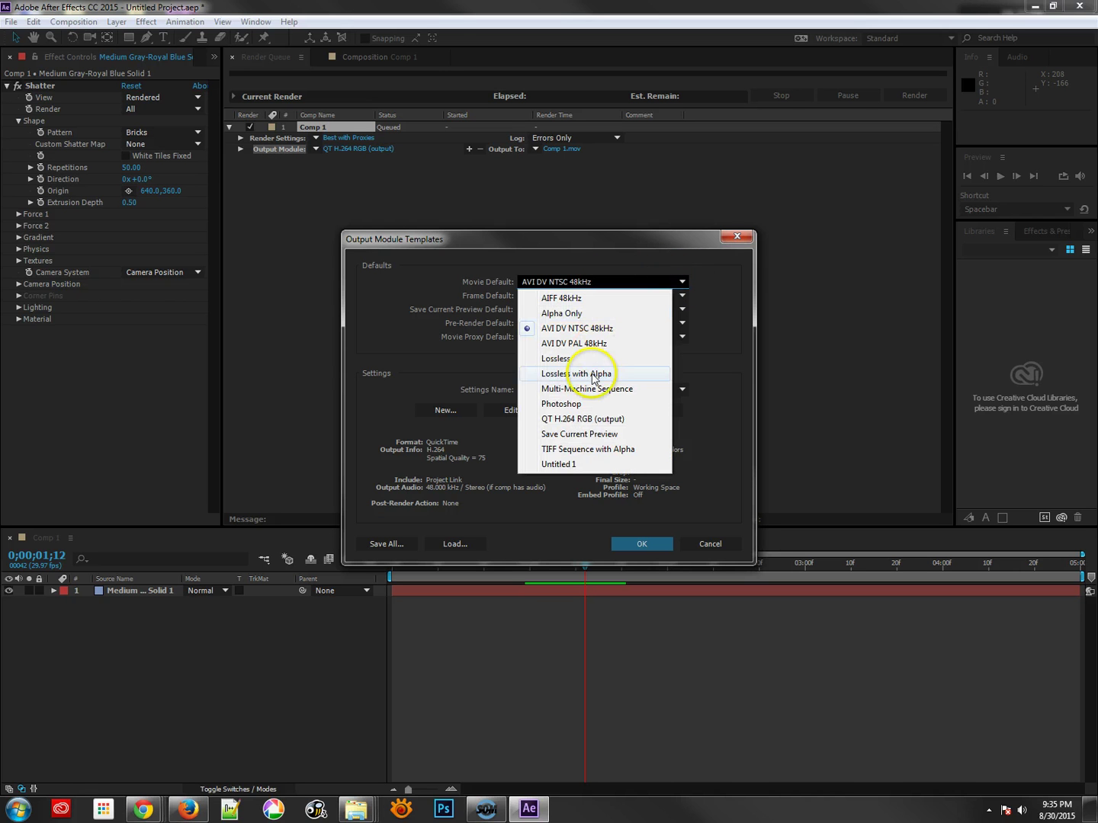
left_click(555, 419)
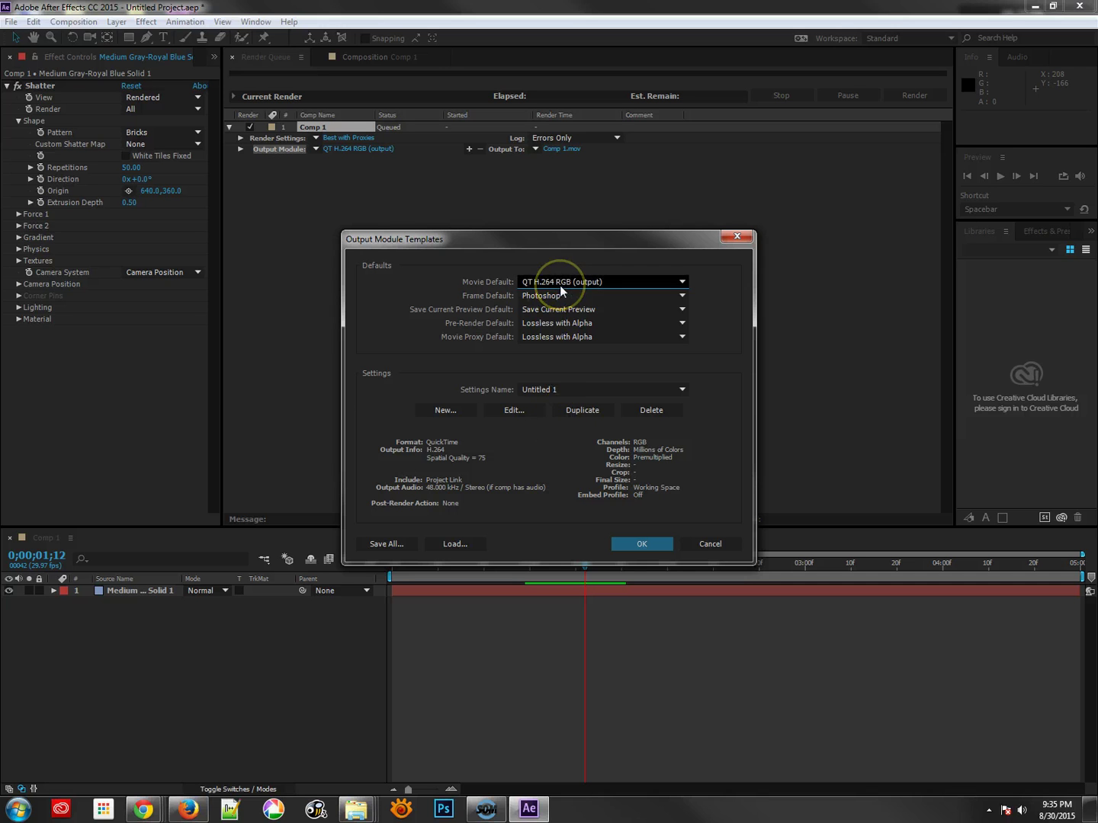
Name the new untitled output module template "QT H.264 RGB (960x540)".
left_click(549, 393)
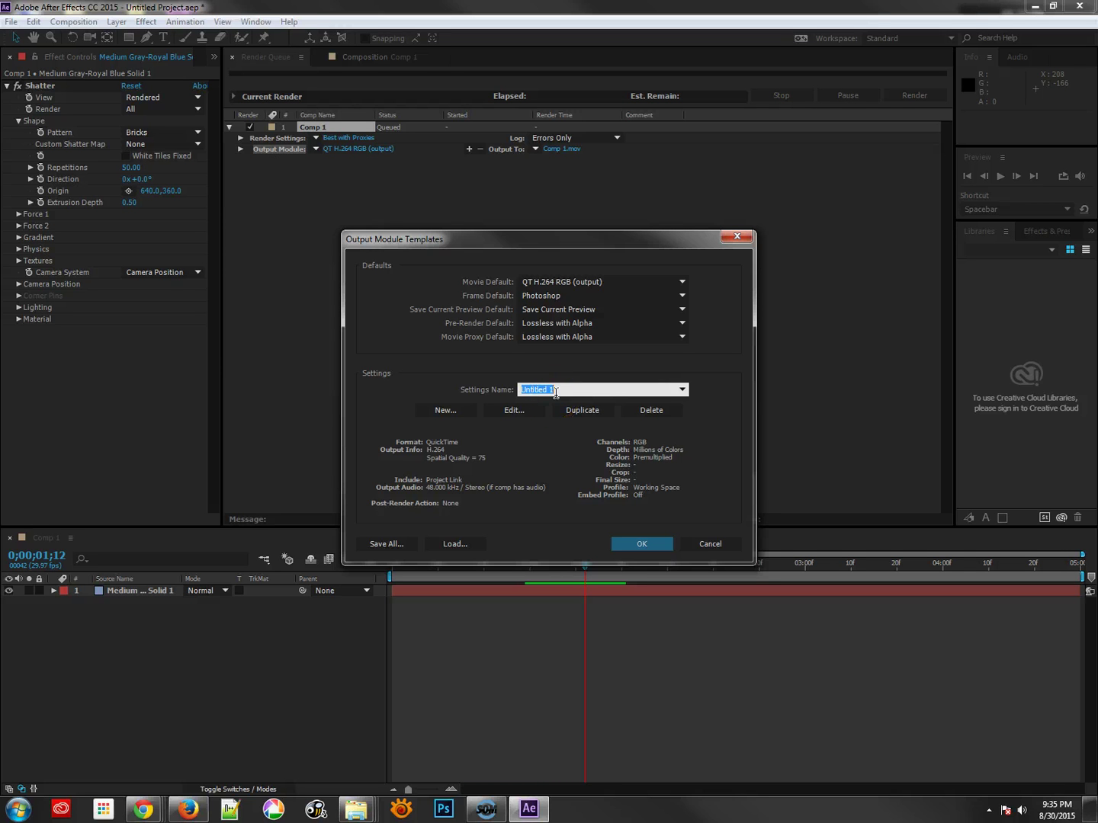
type("QT H.264 RGB (scaled")
key("BackSpace")
key("BackSpace")
key("BackSpace")
key("BackSpace")
key("BackSpace")
key("BackSpace")
type("960x540)")
Edit the 960x540 template to resize its output to 960 x 540 with the aspect ratio locked, and save the templates.
left_click(517, 411)
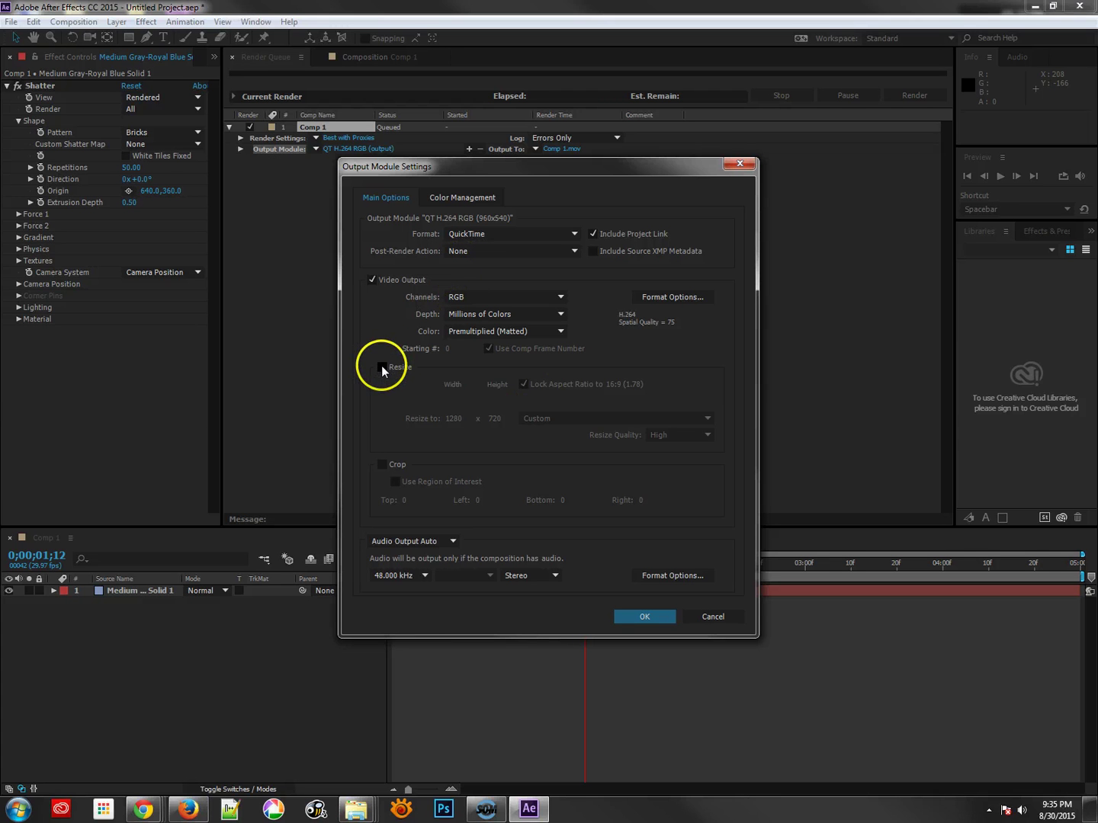
left_click(381, 367)
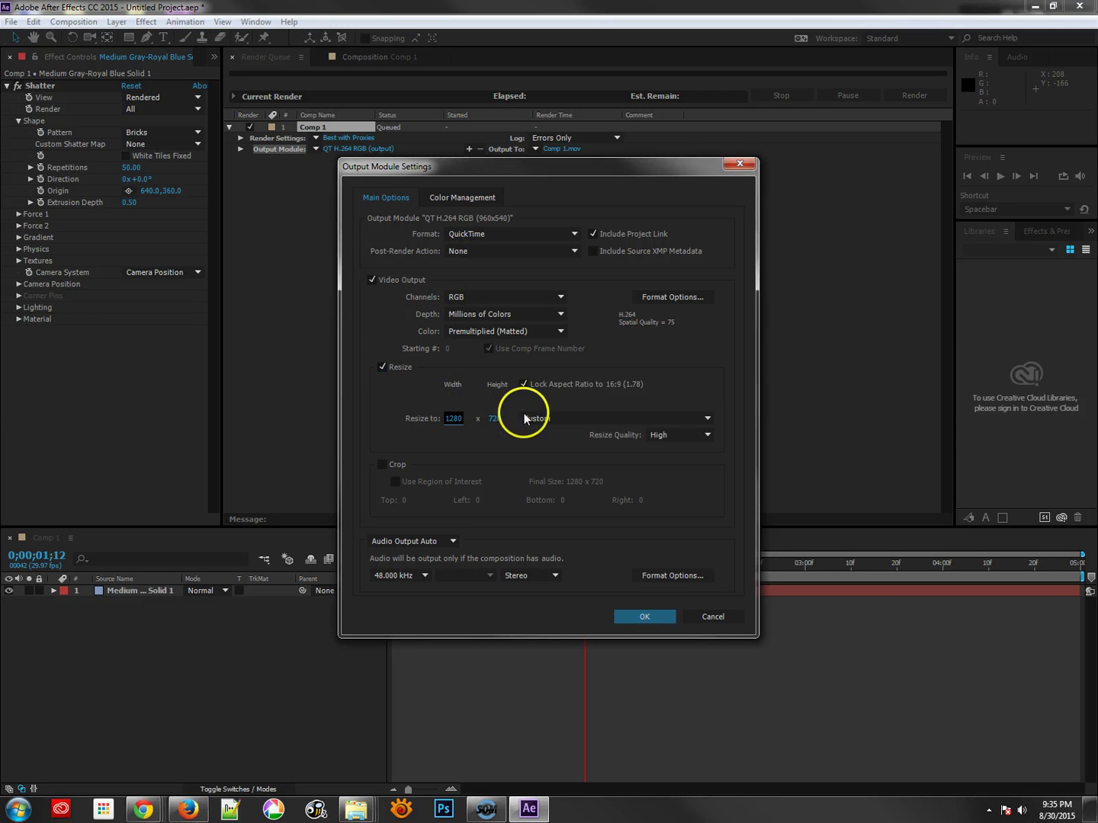
left_click(558, 422)
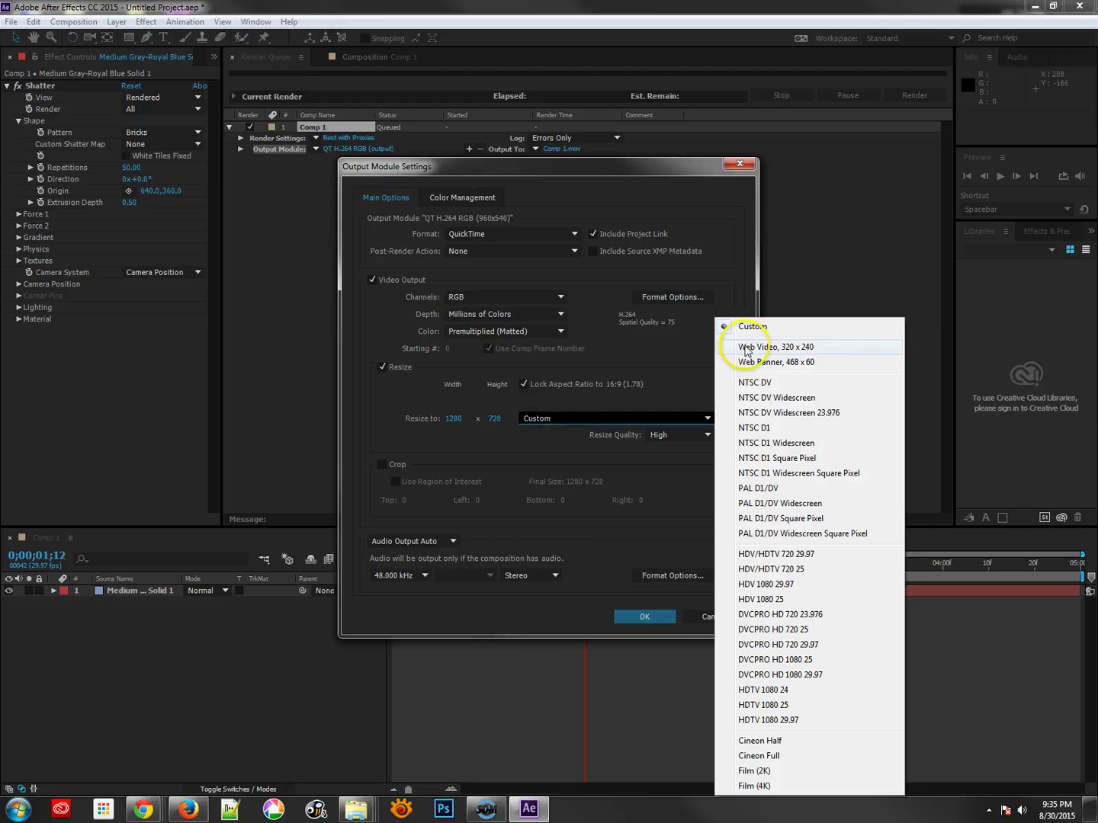
left_click(484, 436)
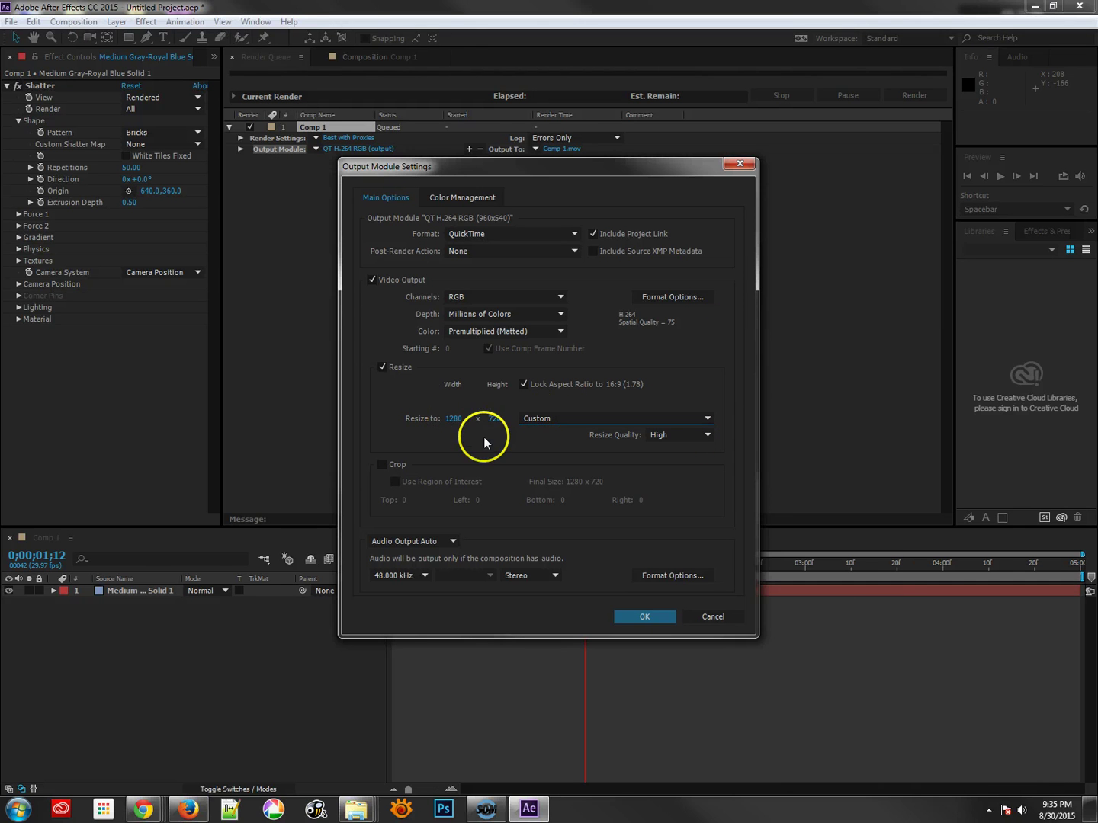
left_click(455, 419)
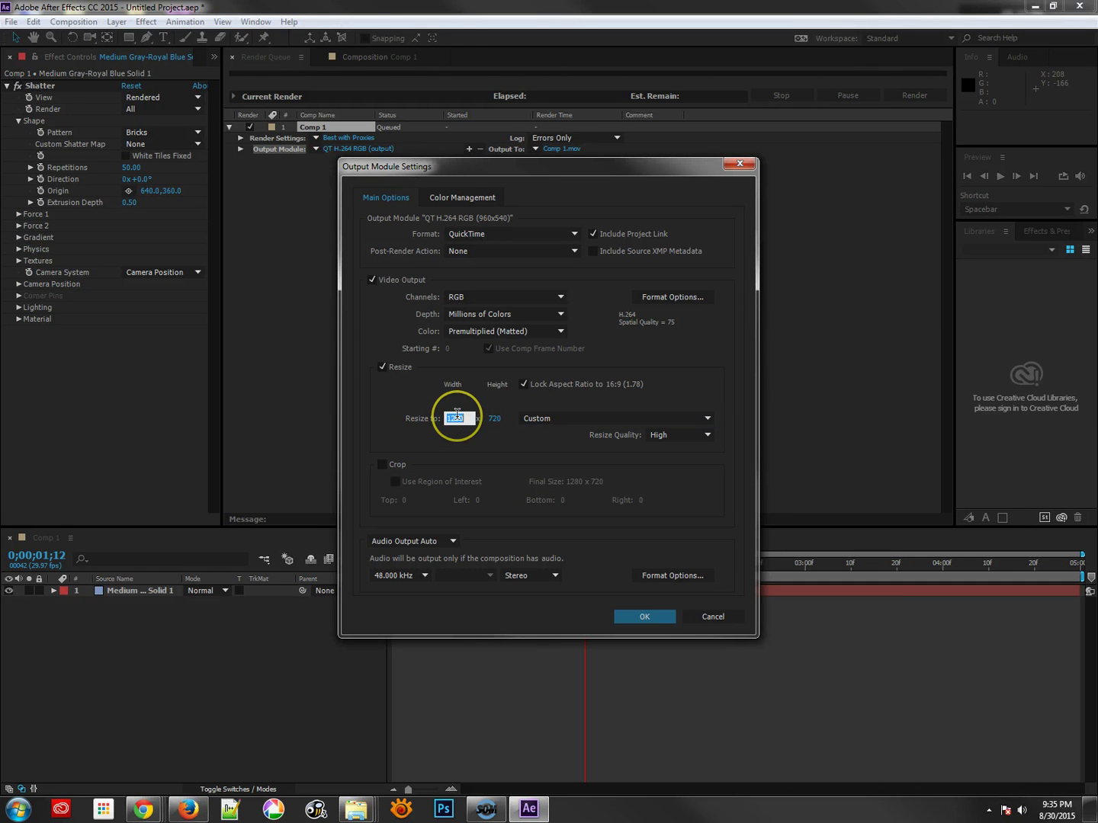
type("960")
key("Return")
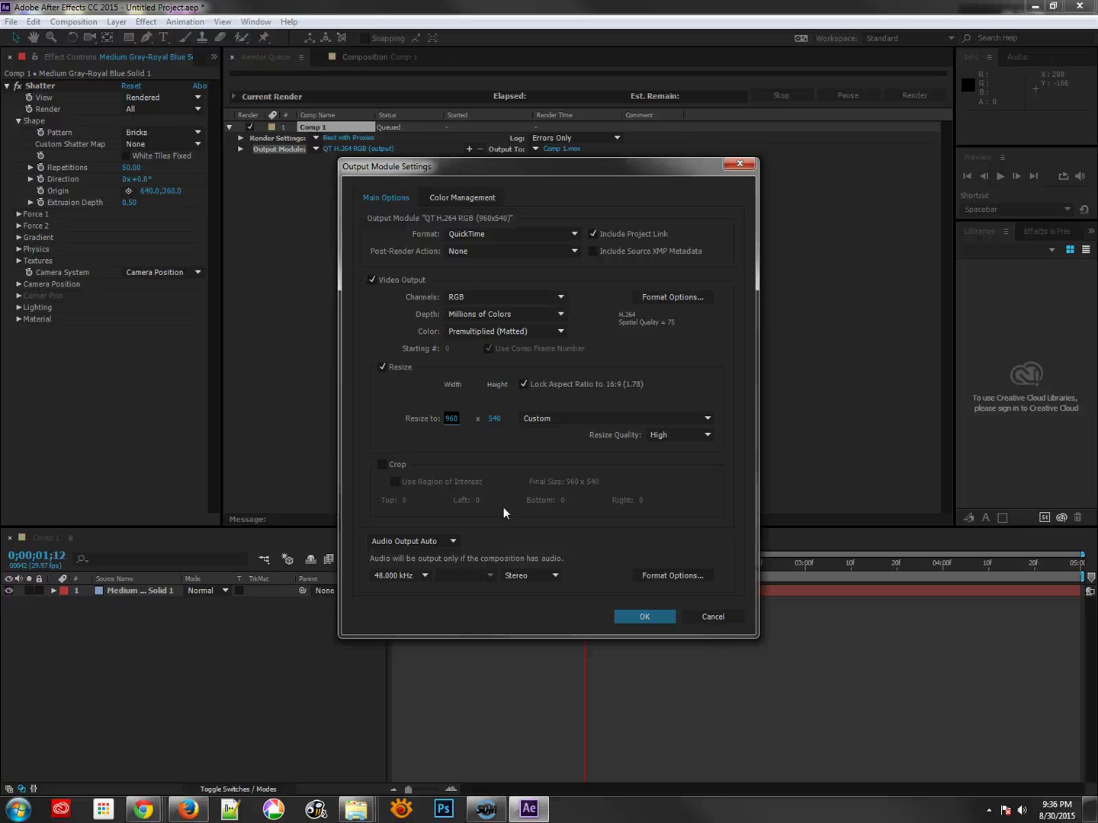
left_click(645, 617)
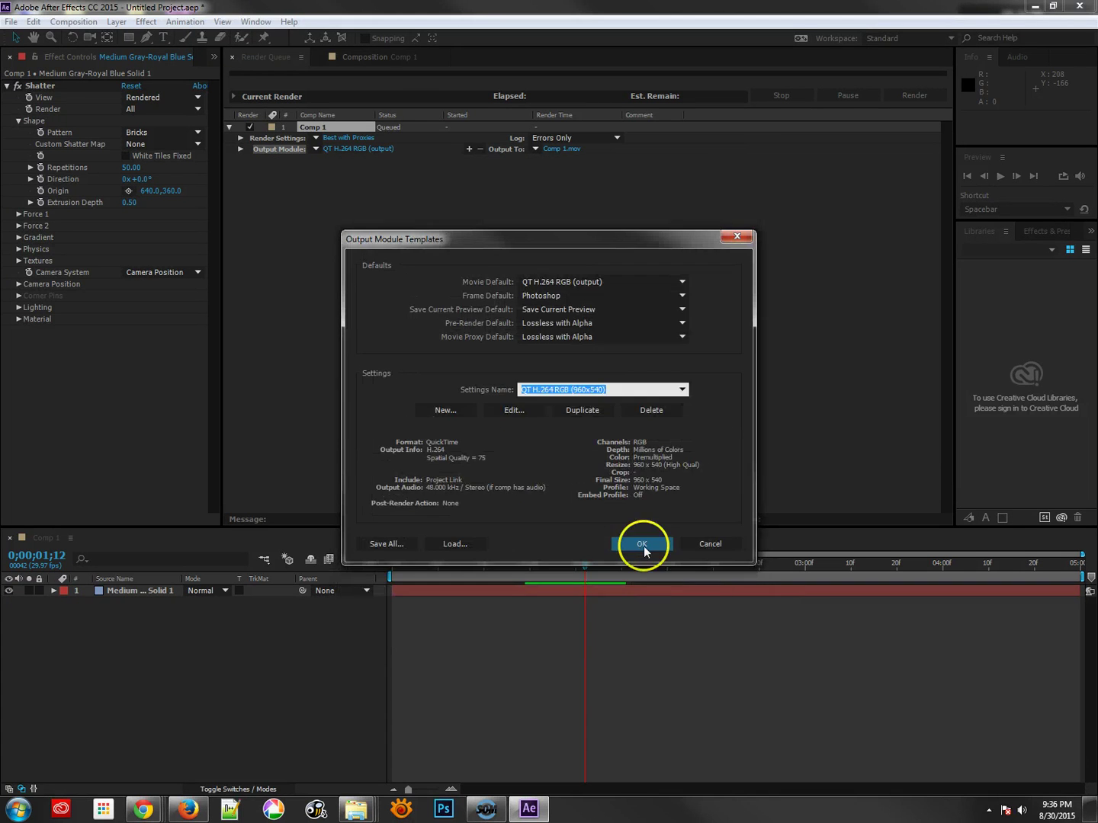
left_click(622, 390)
left_click_drag(621, 390, 451, 391)
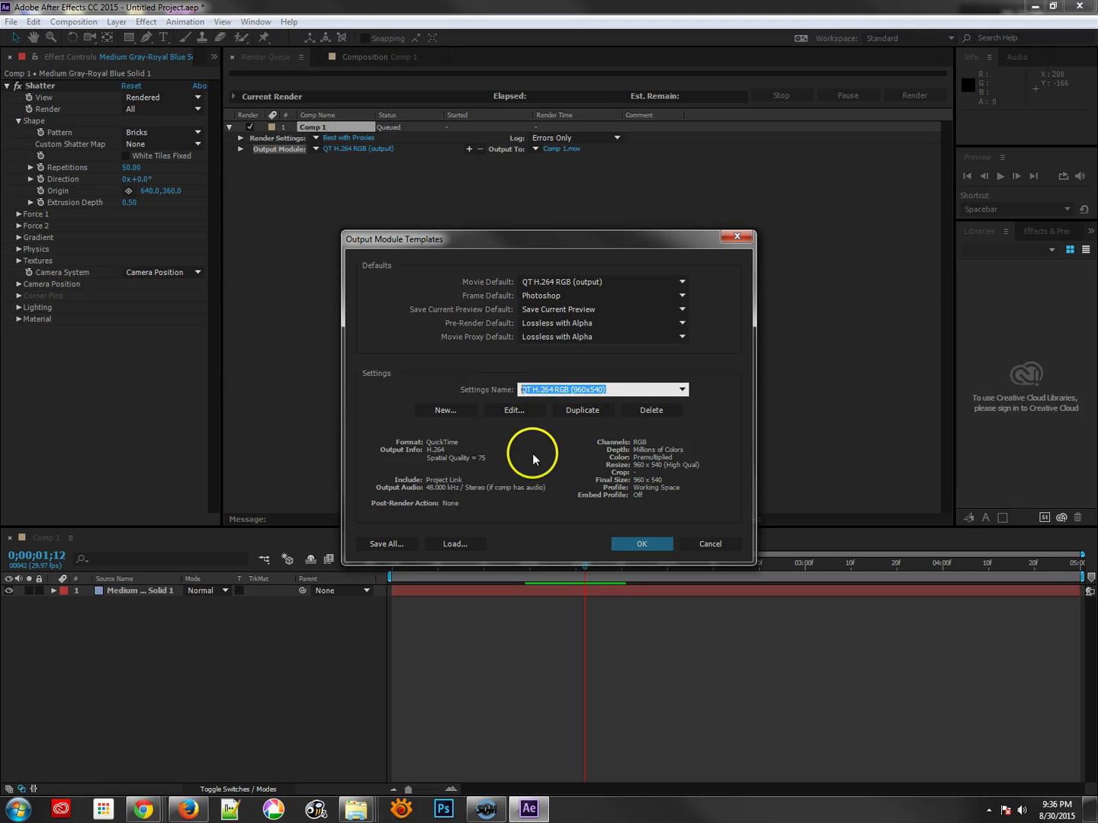
left_click(644, 545)
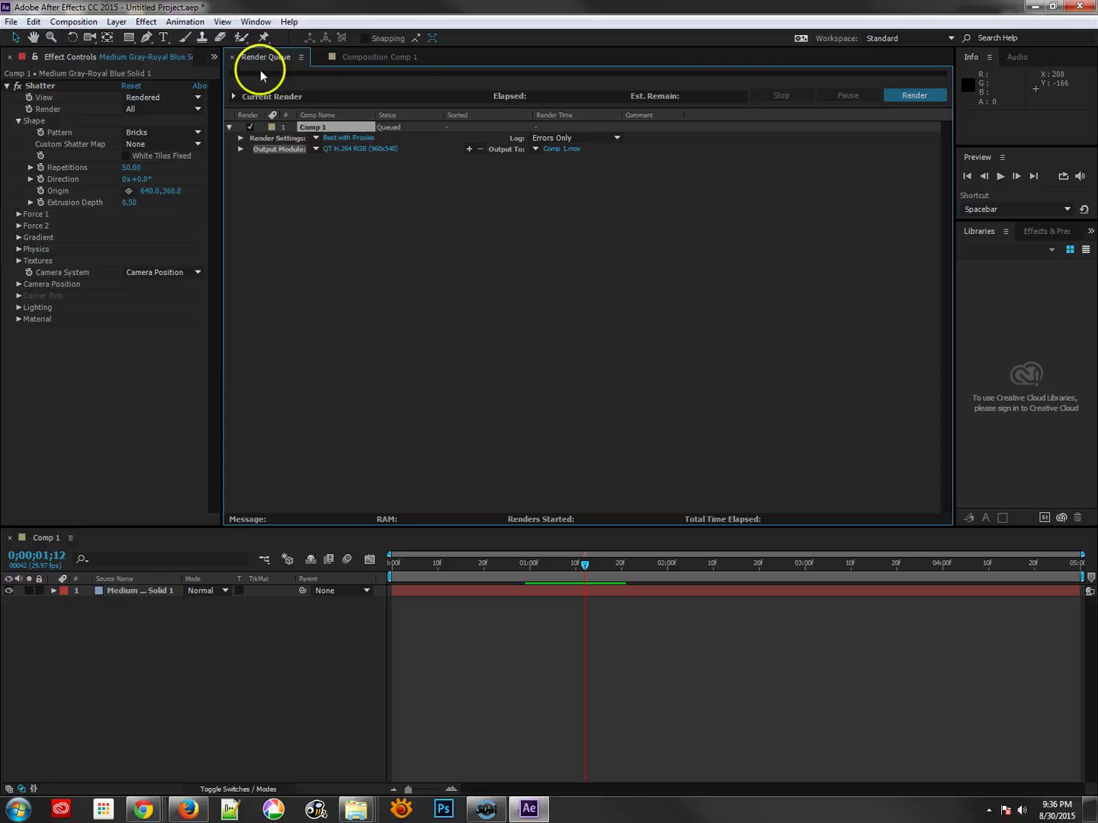
Add a second output module to the queued Comp 1.
left_click(90, 24)
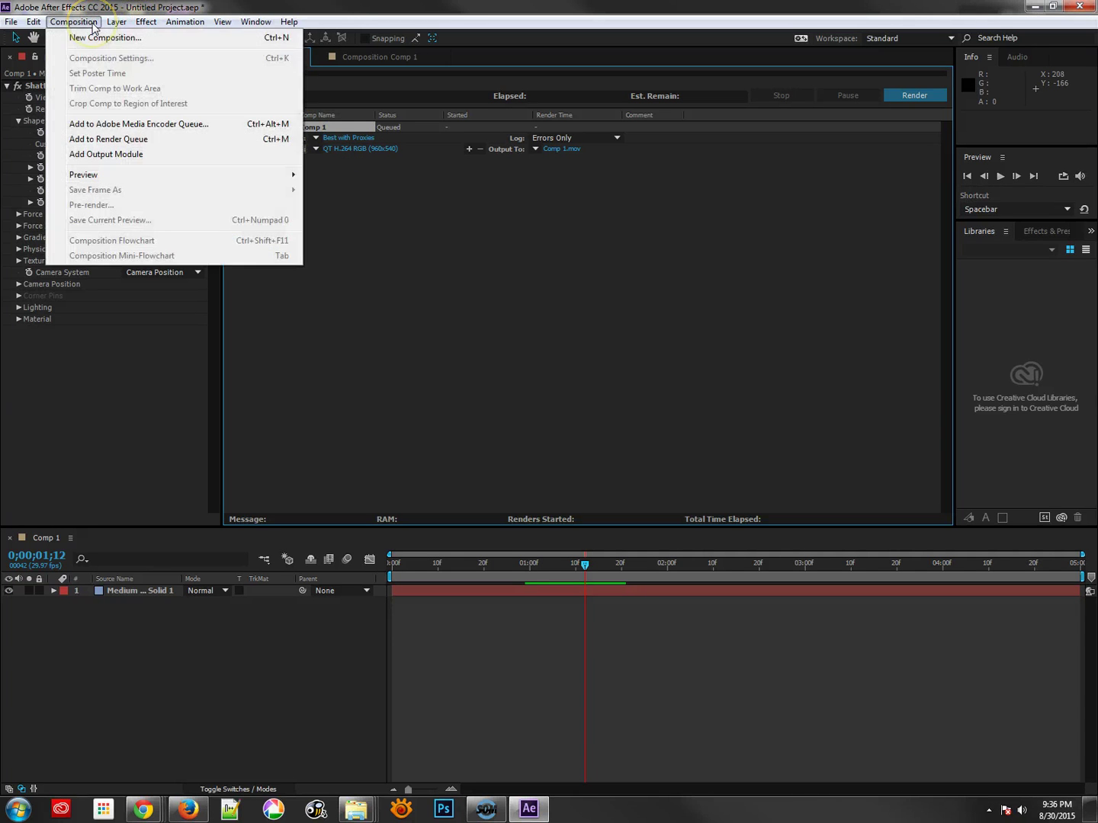
left_click(106, 154)
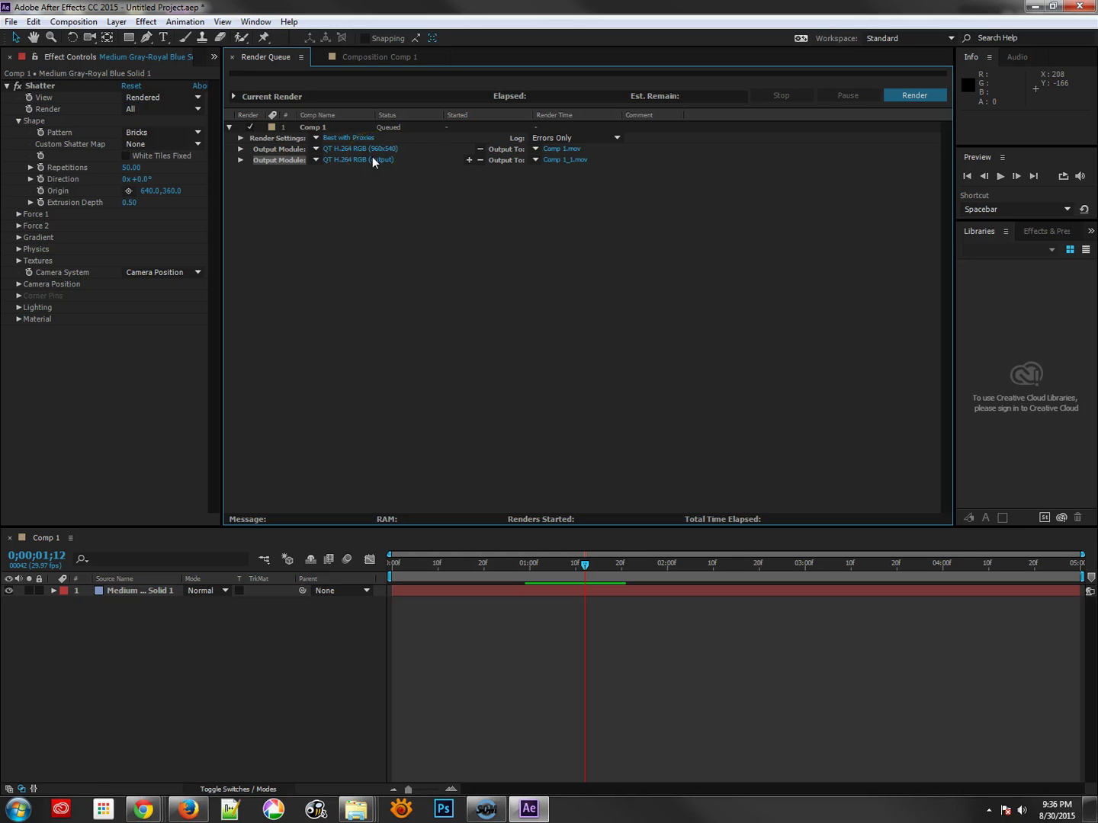
In the general preferences, enable Default Spatial Interpolation to Linear.
left_click(74, 23)
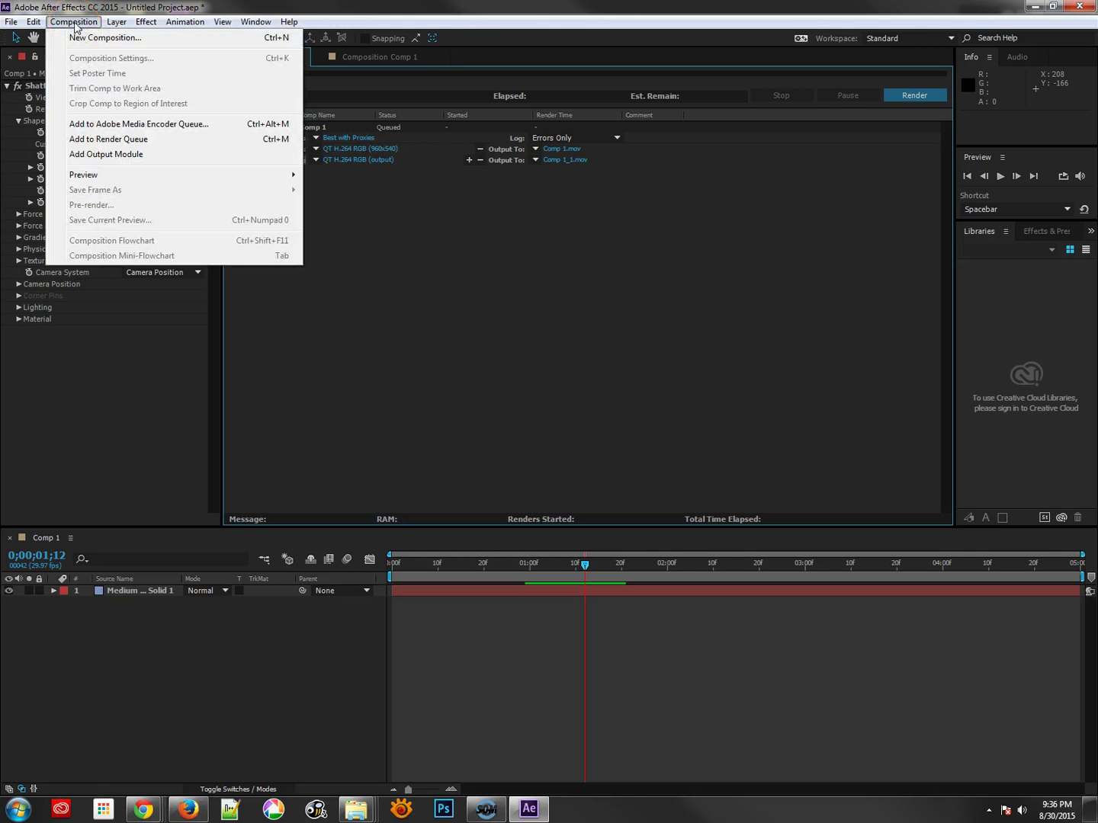
mouse_move(34, 21)
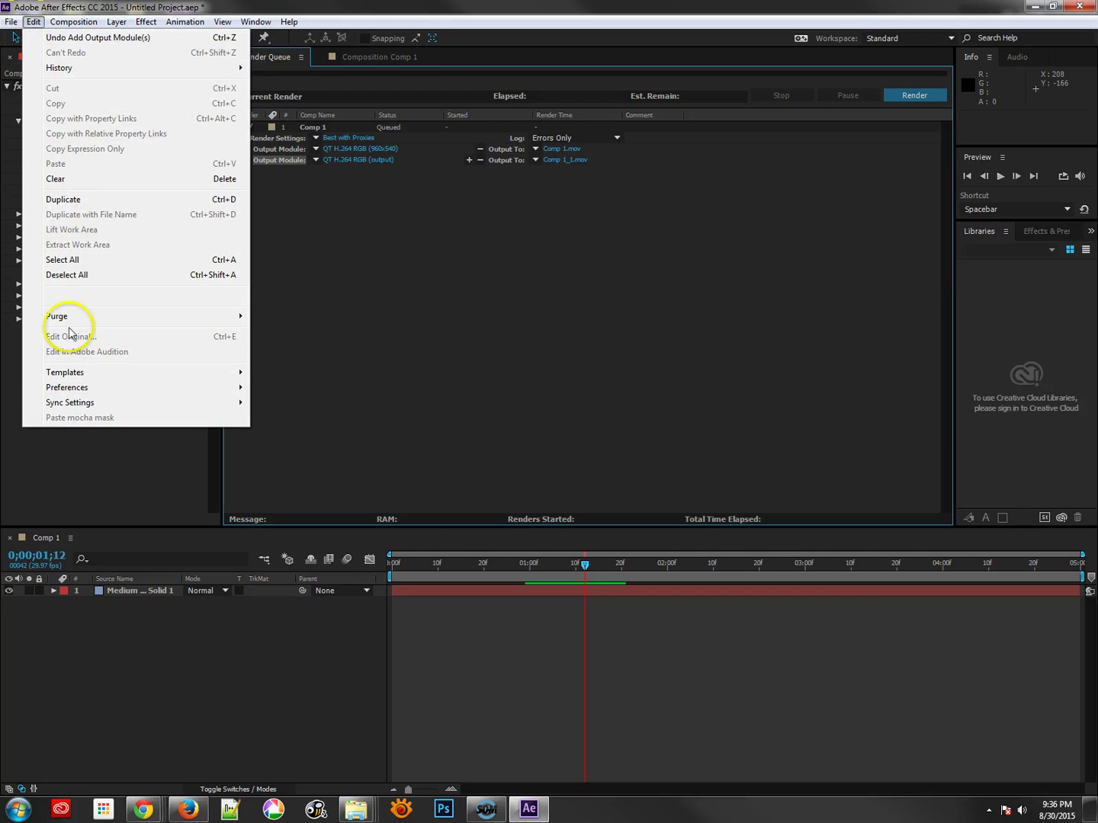
mouse_move(69, 389)
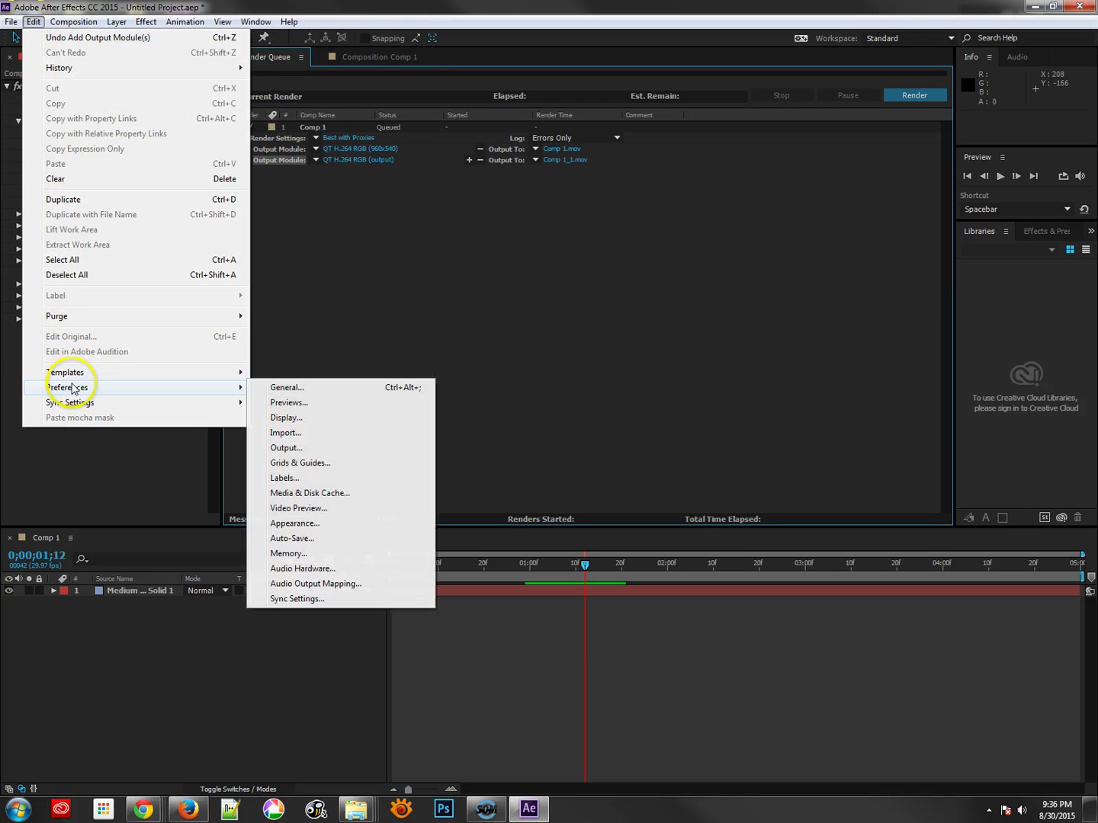
left_click(324, 388)
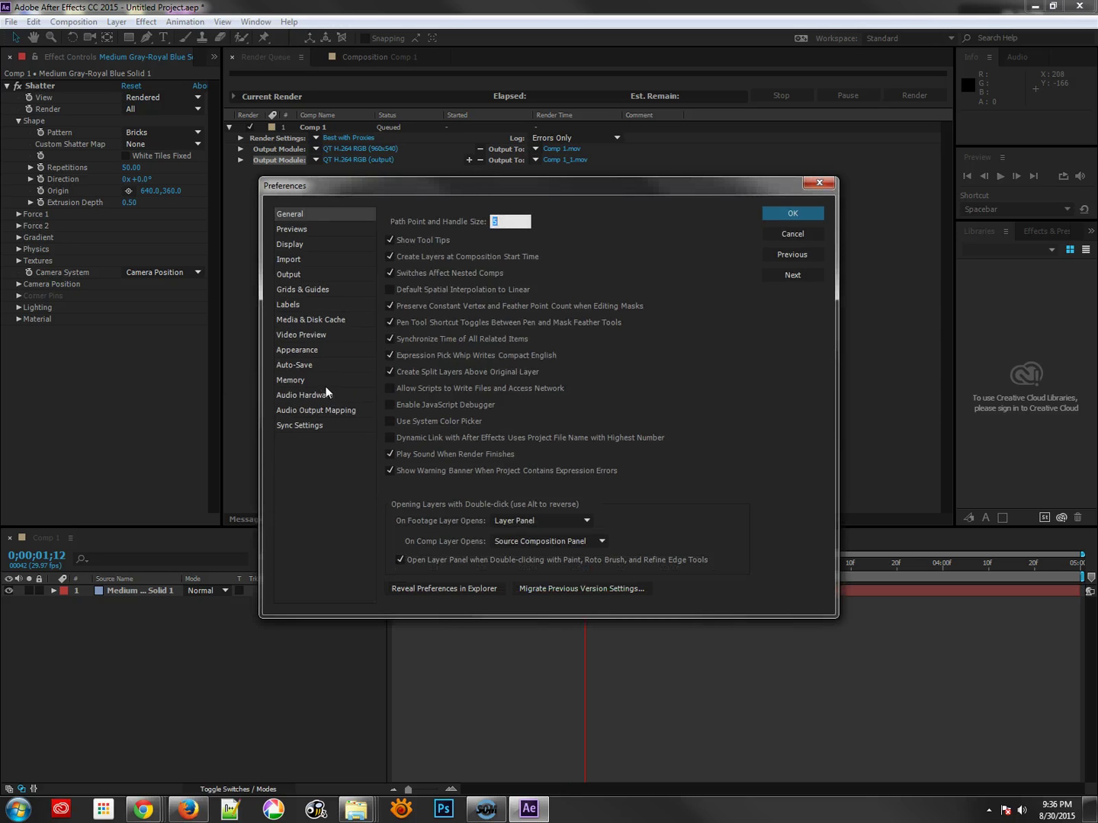
left_click(391, 288)
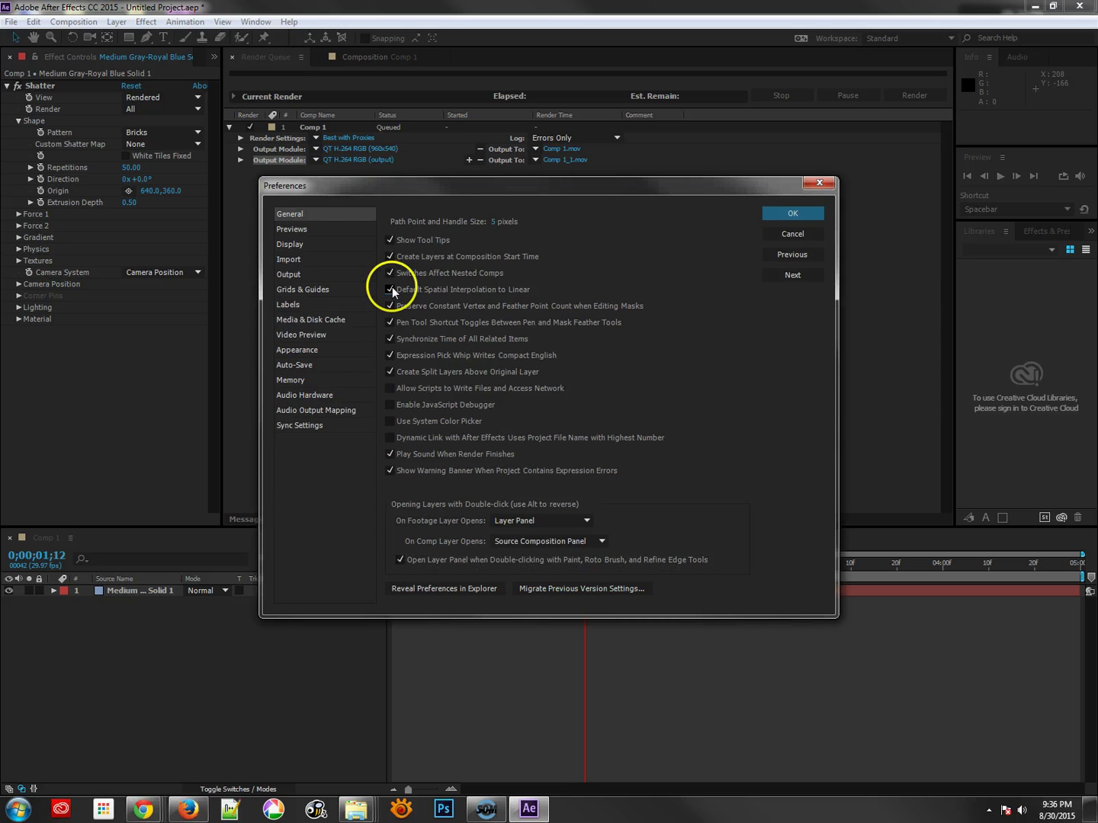
In the display preferences, enable Show Rendering Progress in Info Panel and Flowchart, and save the preferences.
left_click(296, 245)
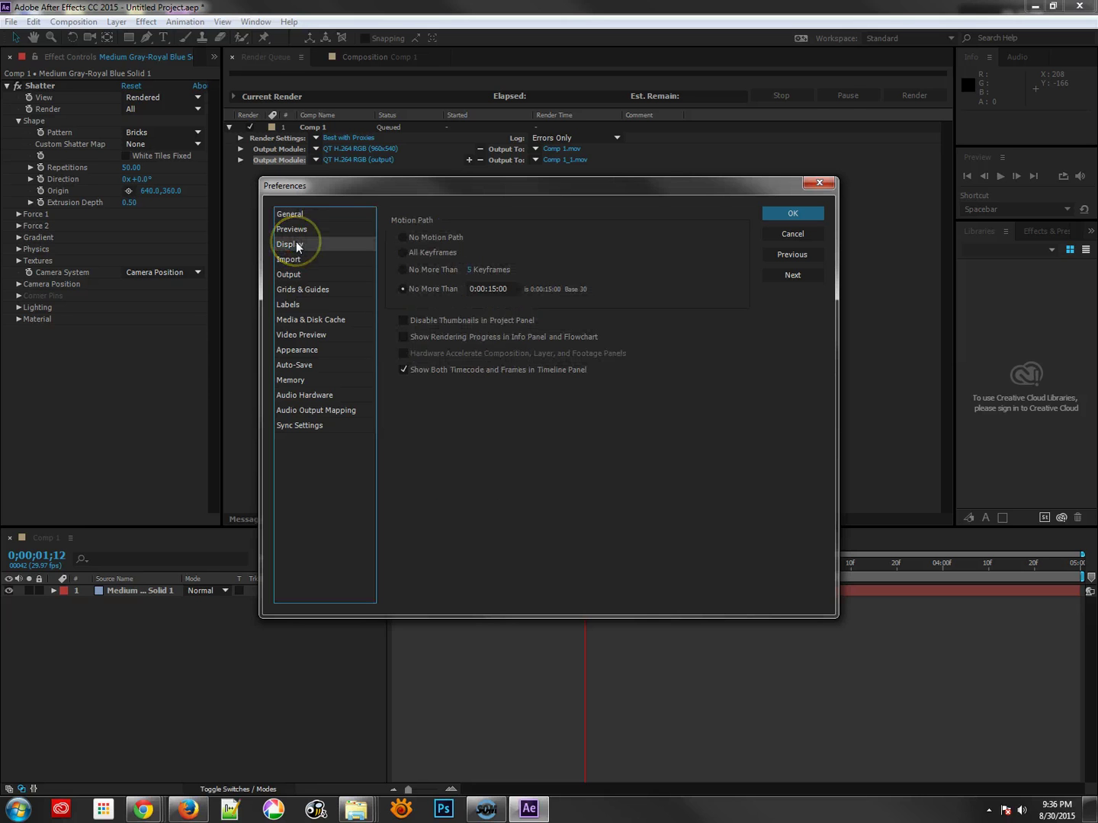
left_click(405, 336)
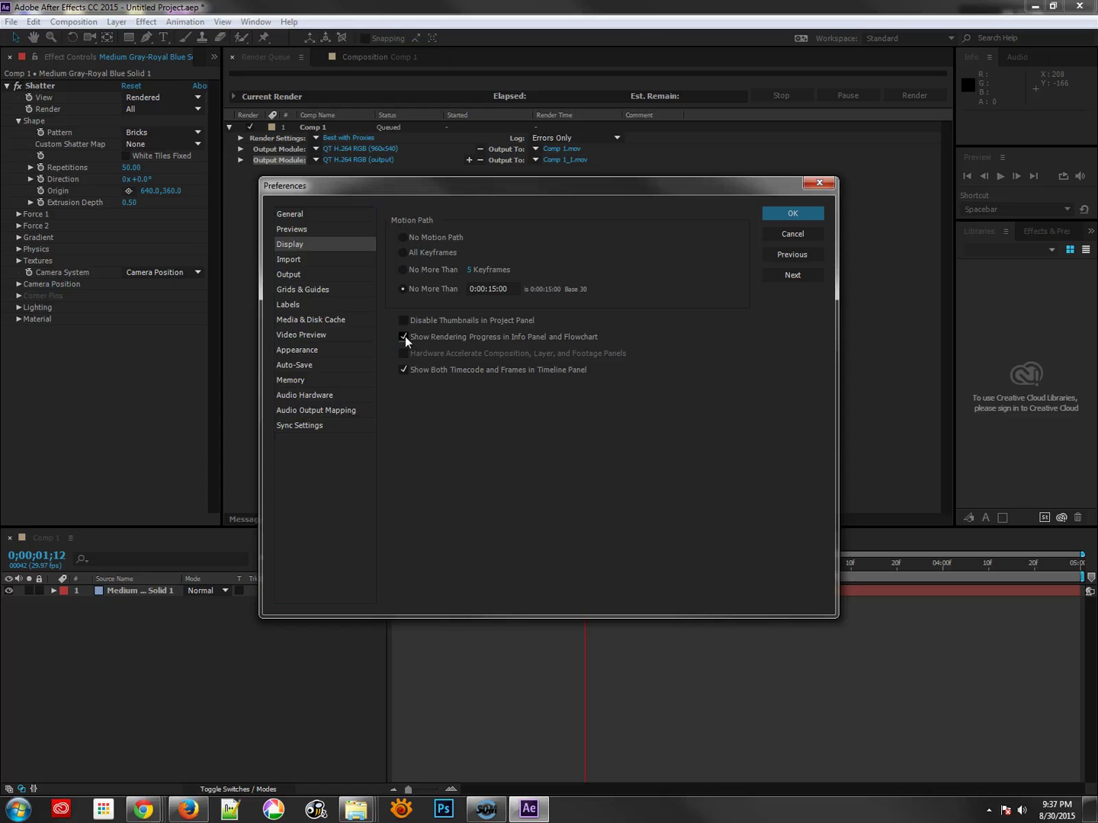
left_click(796, 214)
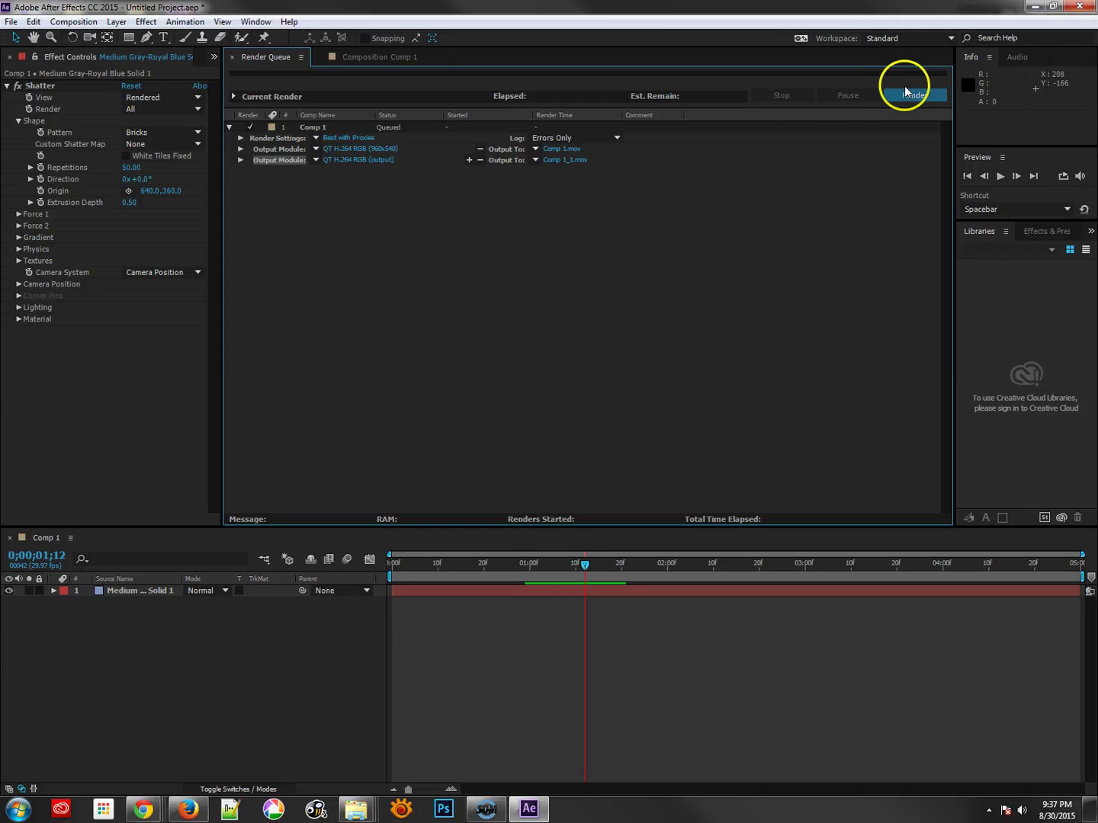
left_click(559, 148)
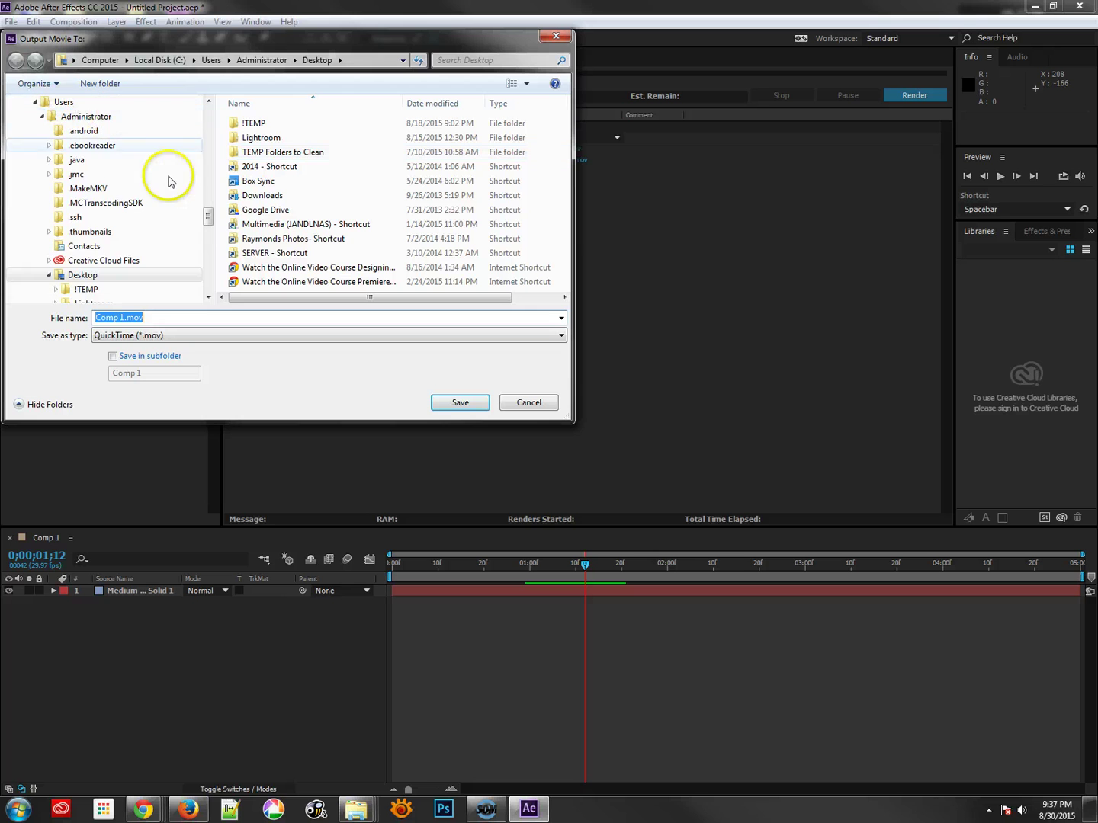
left_click_drag(211, 289, 213, 183)
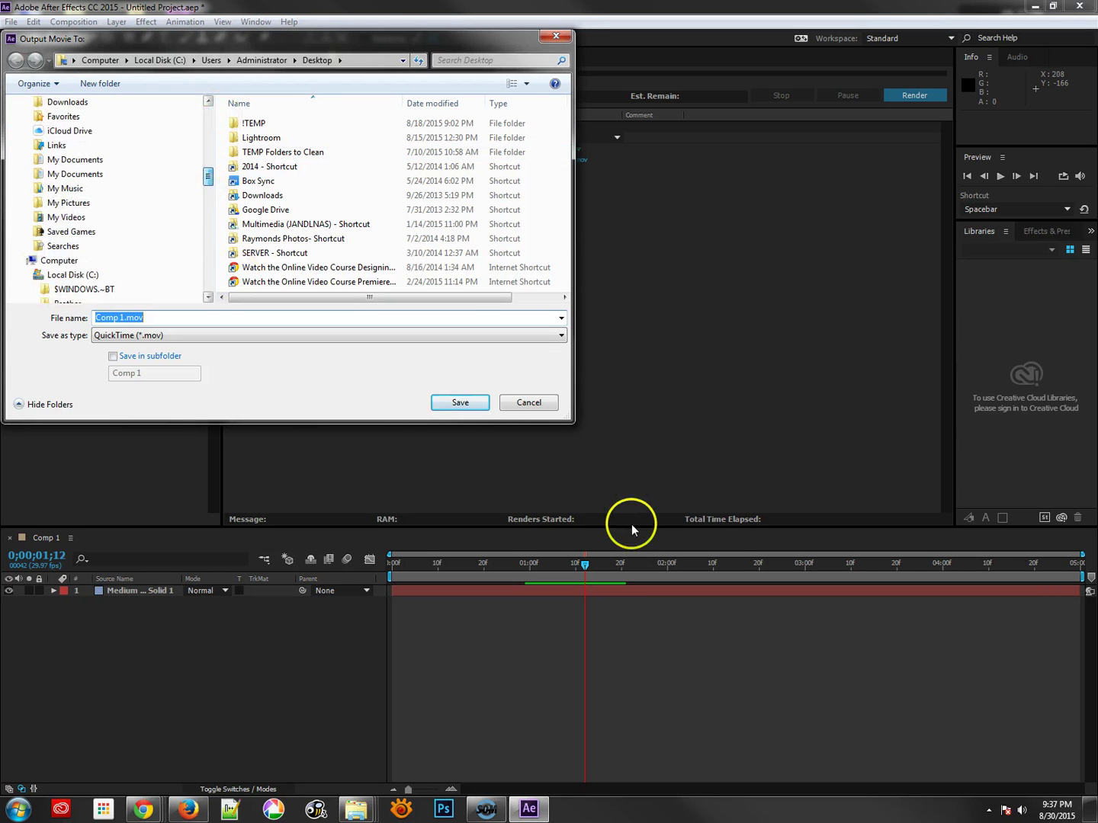
left_click(529, 402)
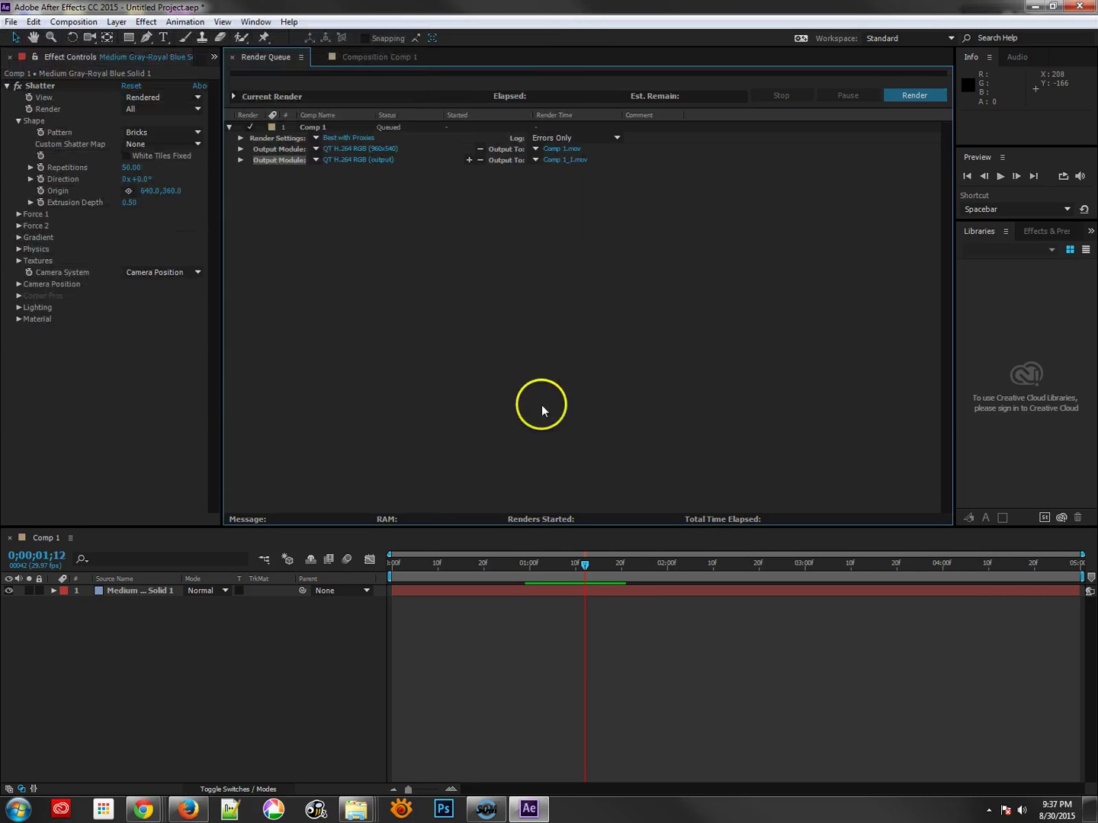
Render the queued Comp 1 with both output modules and expand the current render details.
left_click(913, 94)
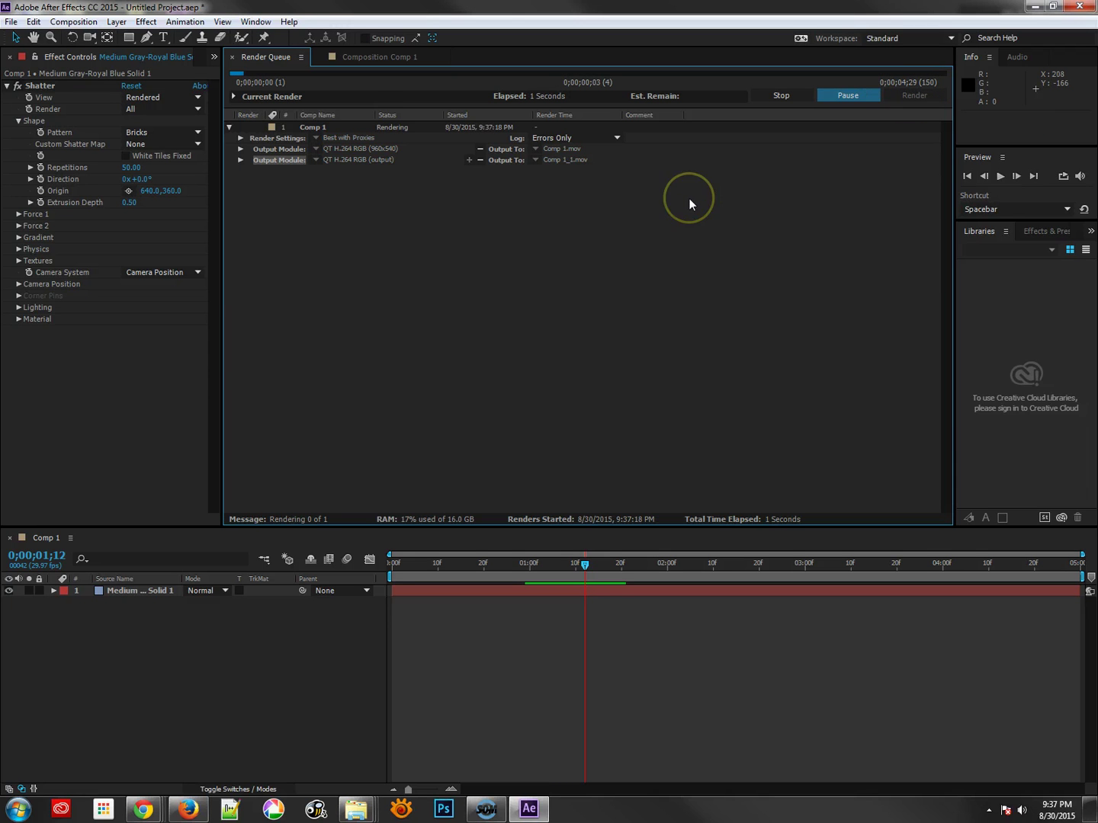
left_click(234, 97)
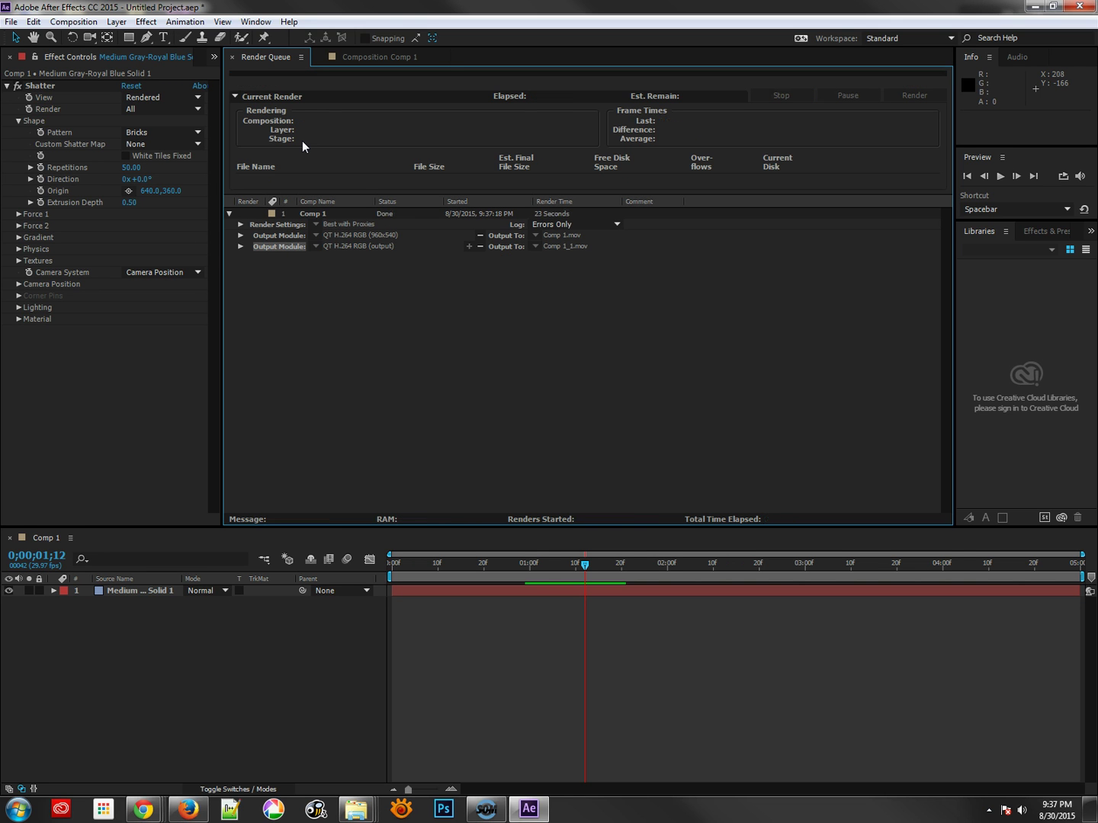
left_click(278, 297)
Switch to Windows Explorer, play the rendered Comp 1.mov from the Desktop folder in VLC, and return to After Effects.
left_click(355, 810)
left_click(342, 723)
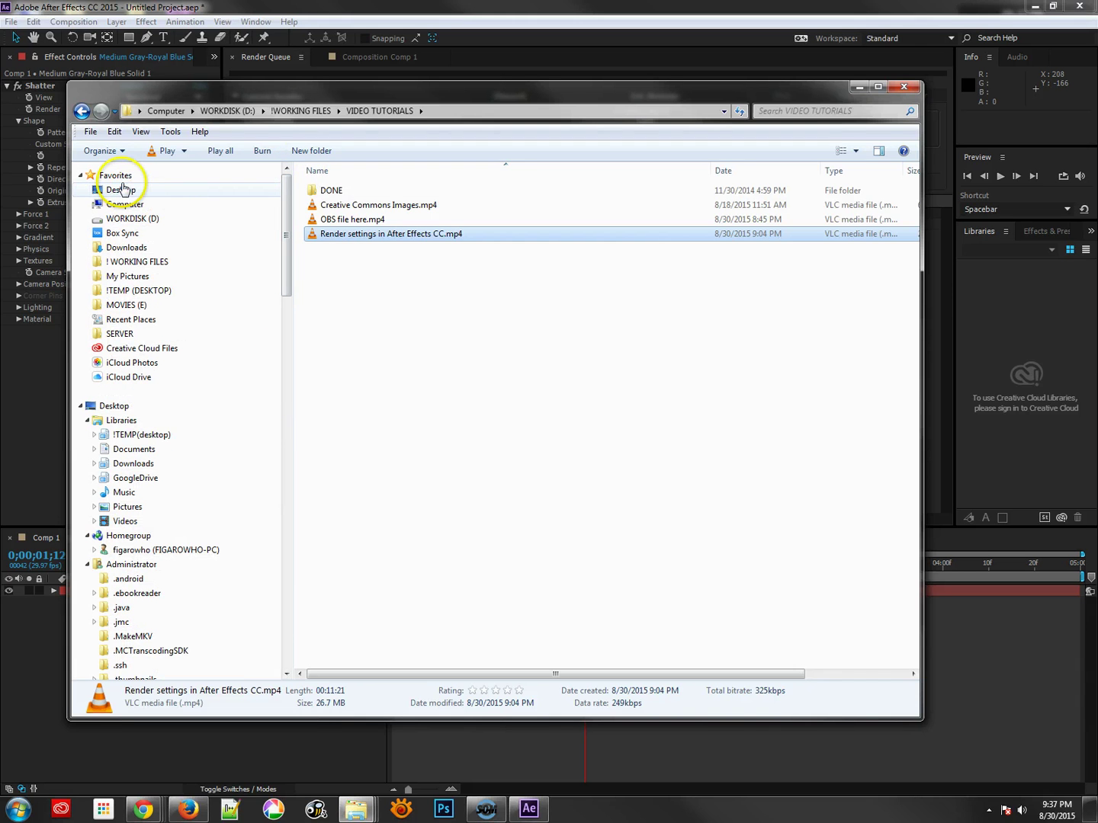
left_click(120, 190)
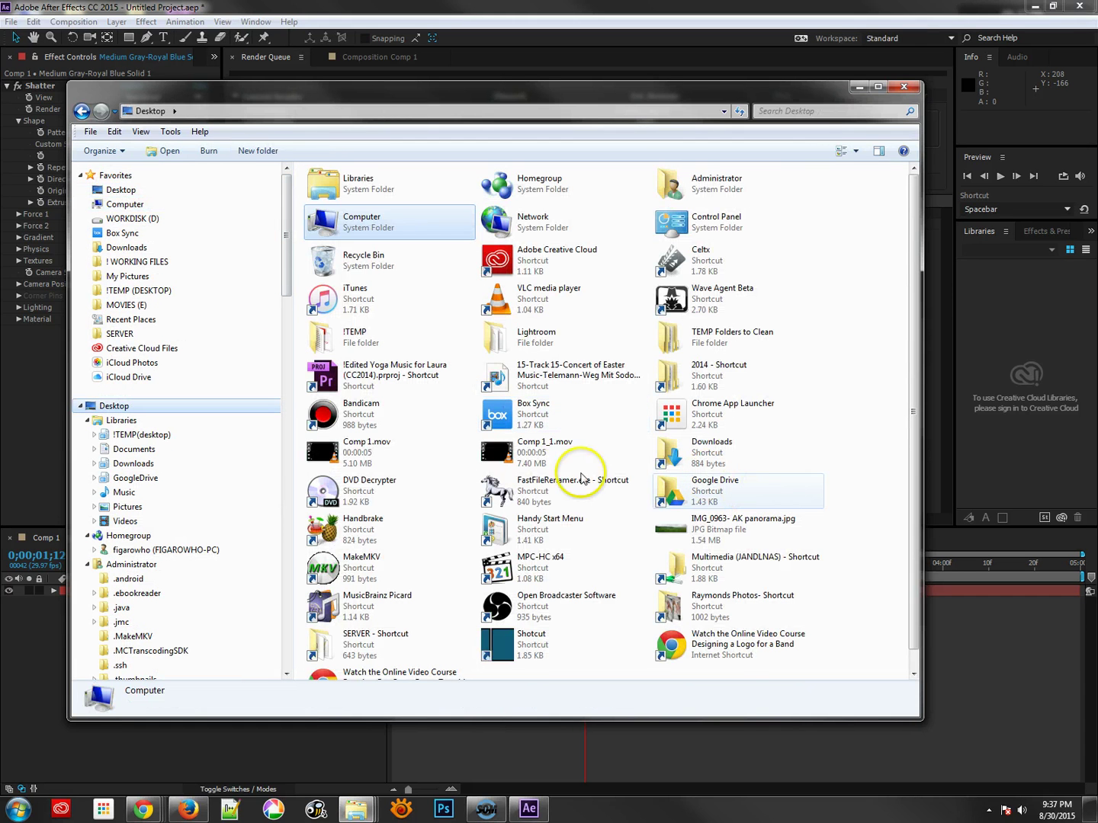
double_click(328, 452)
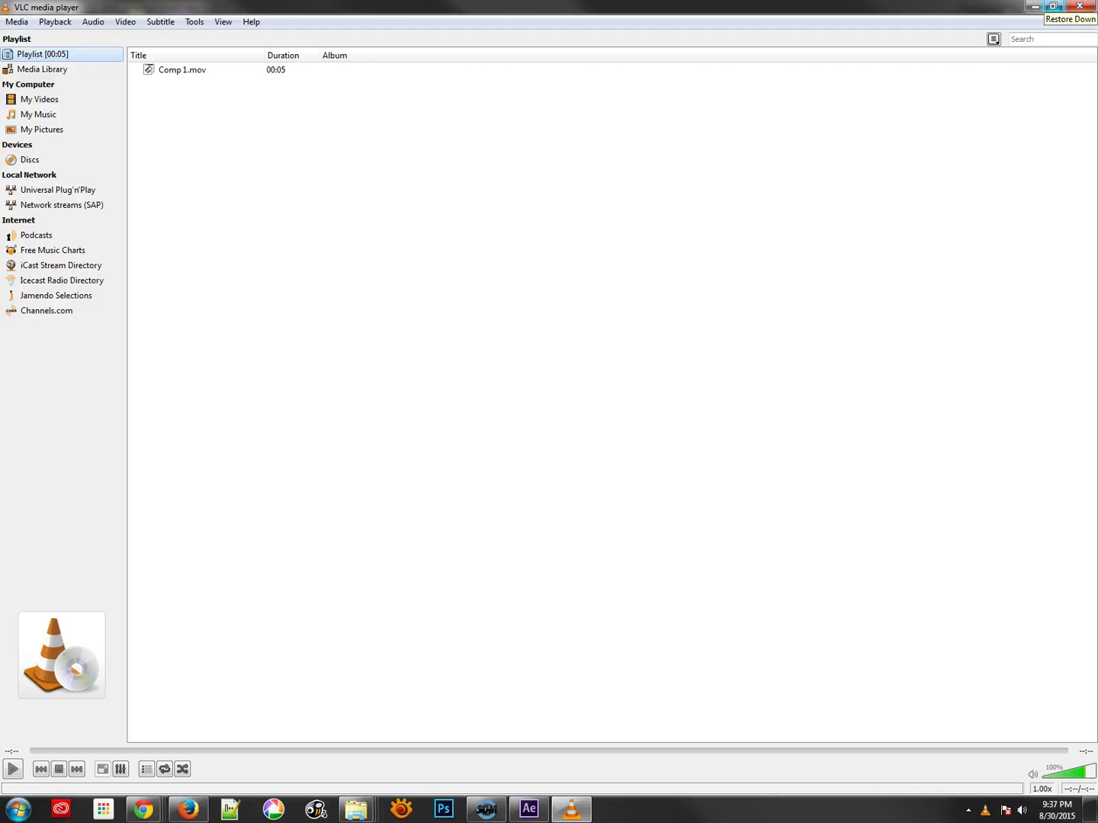
left_click(530, 813)
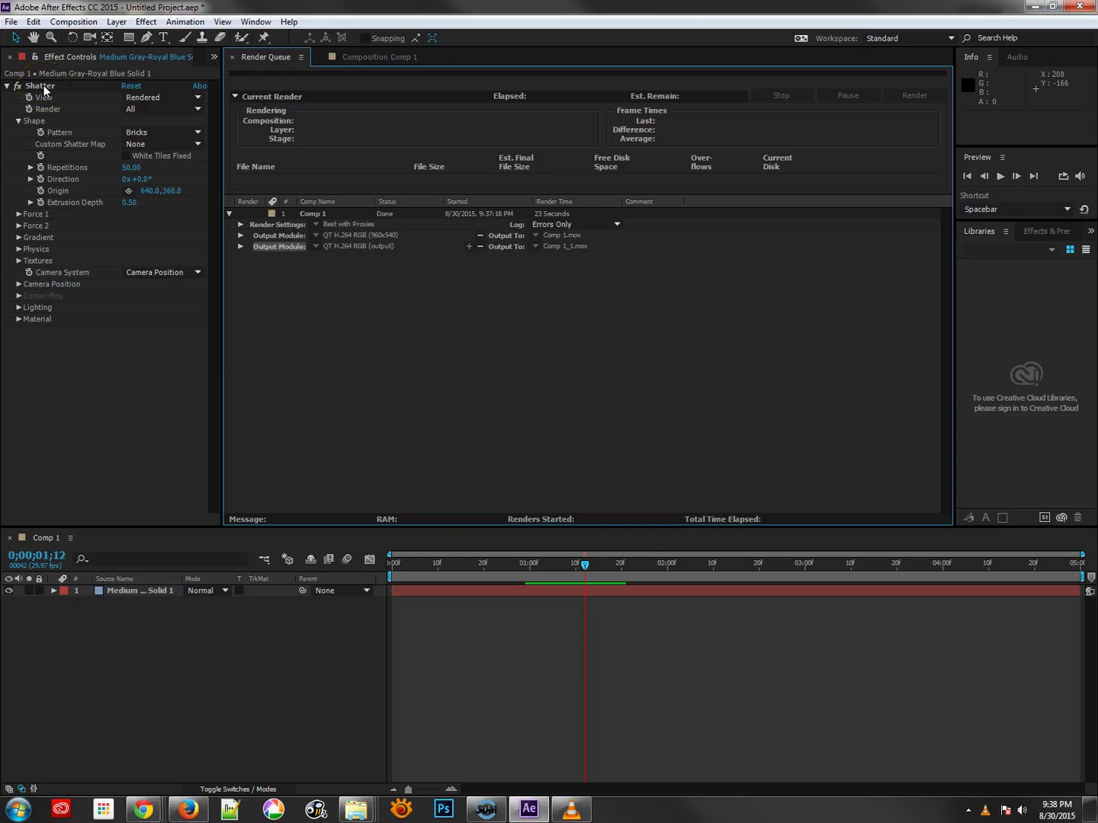
left_click(141, 97)
left_click(455, 422)
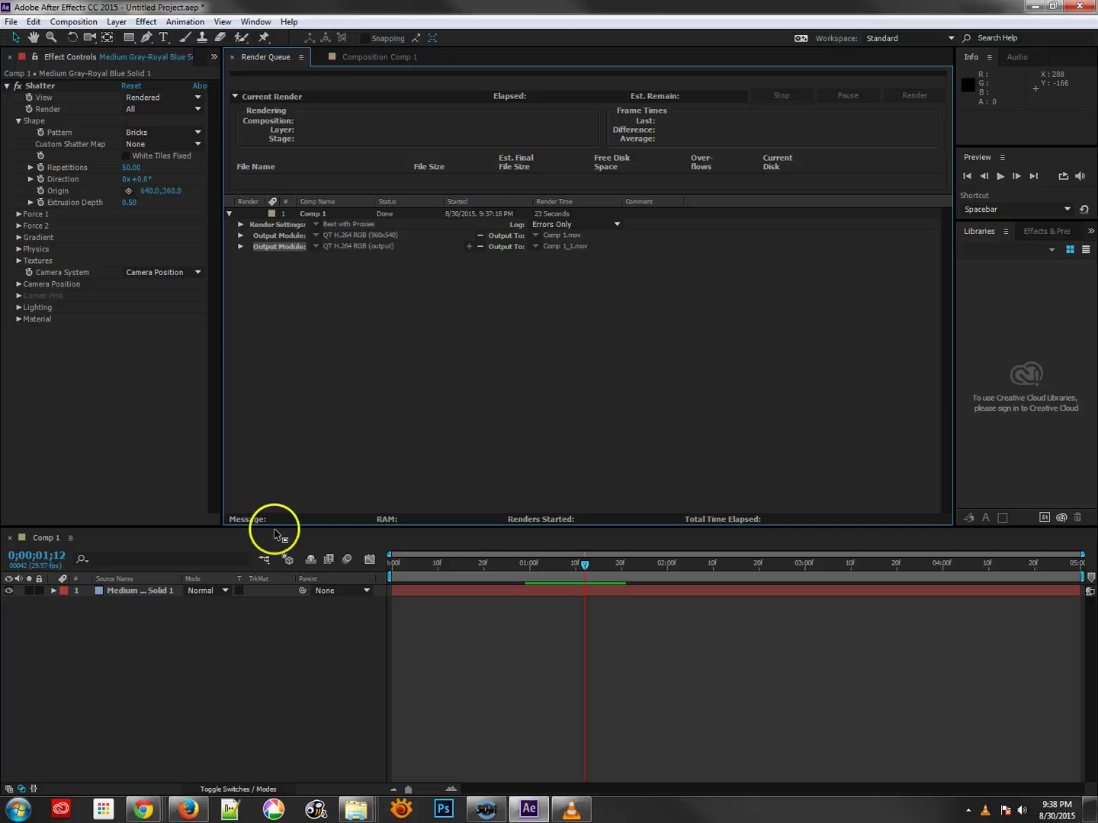
Pre-compose Comp 1's solid layer as "PRE-shatter", moving all attributes into the new composition.
left_click(115, 593)
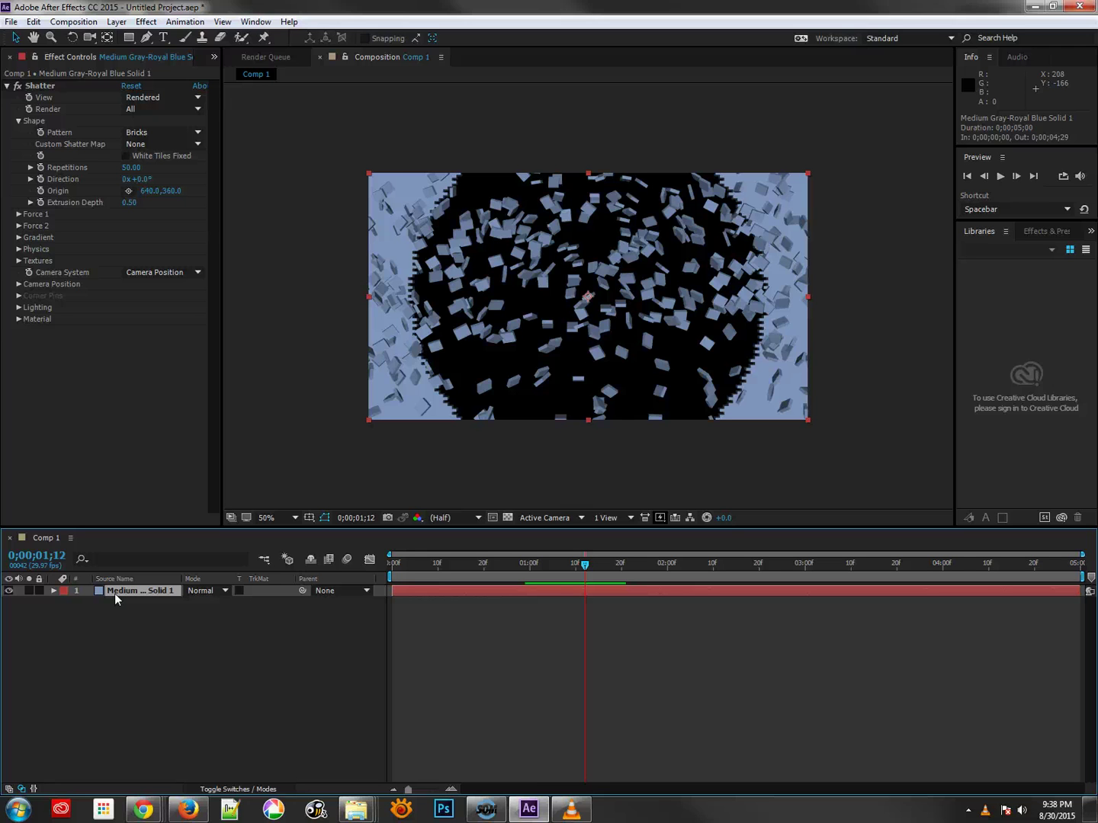
left_click(144, 612)
right_click(134, 591)
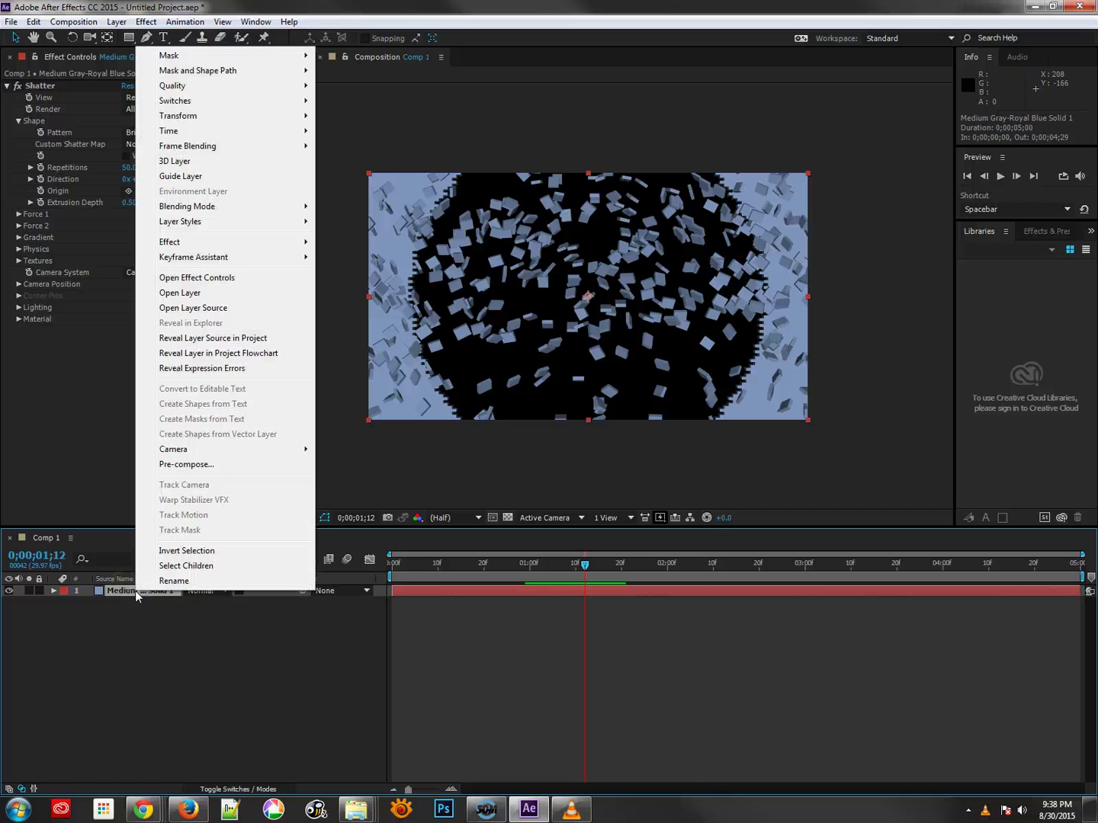
left_click(209, 463)
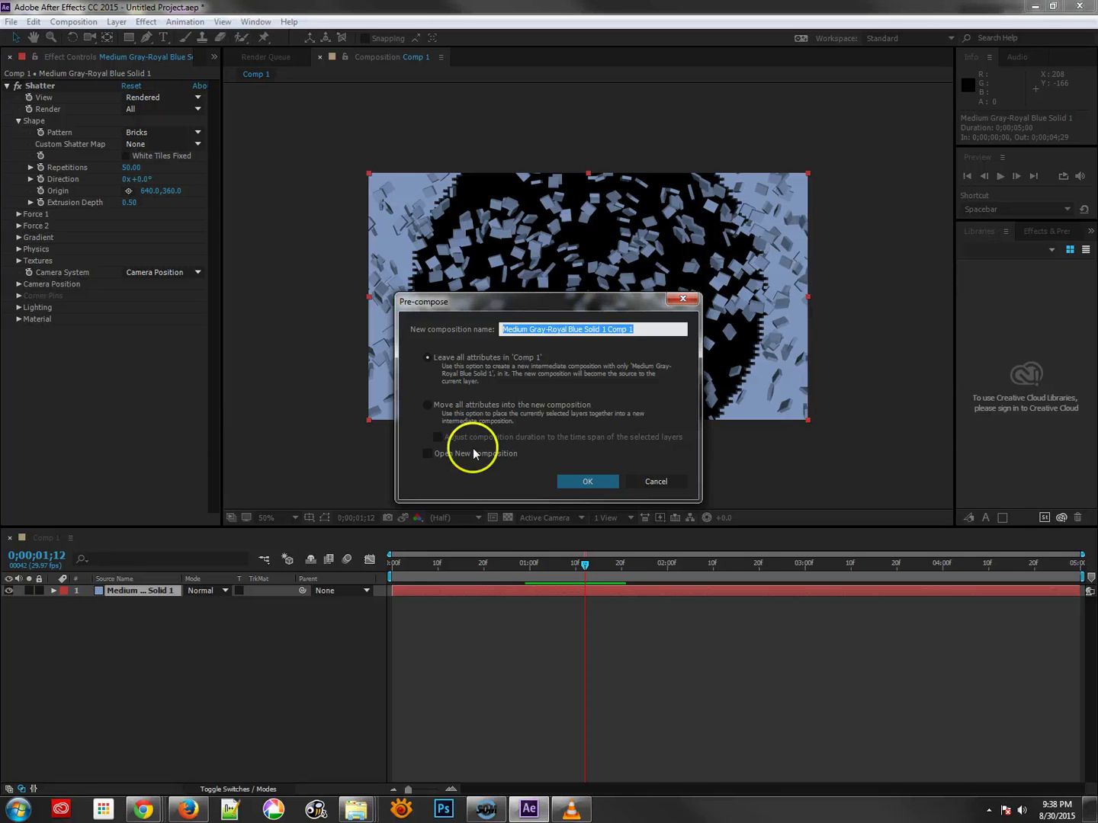
left_click(429, 404)
left_click(519, 411)
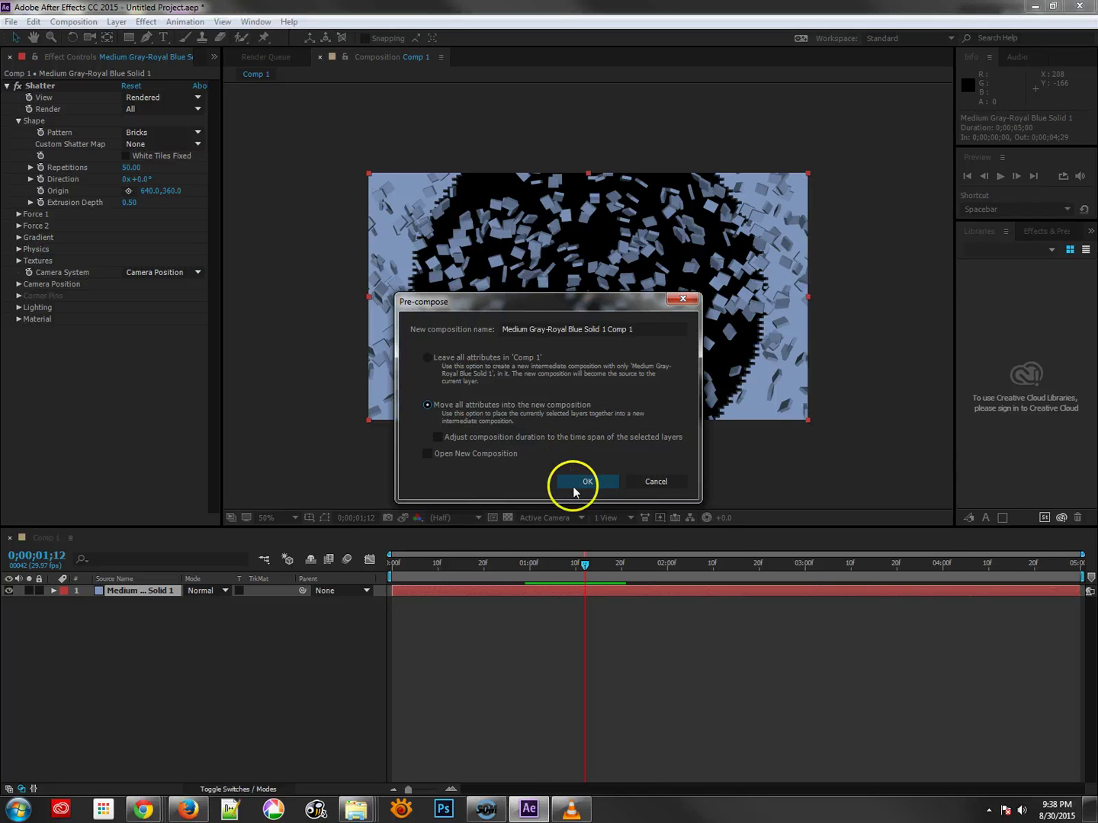
left_click(642, 330)
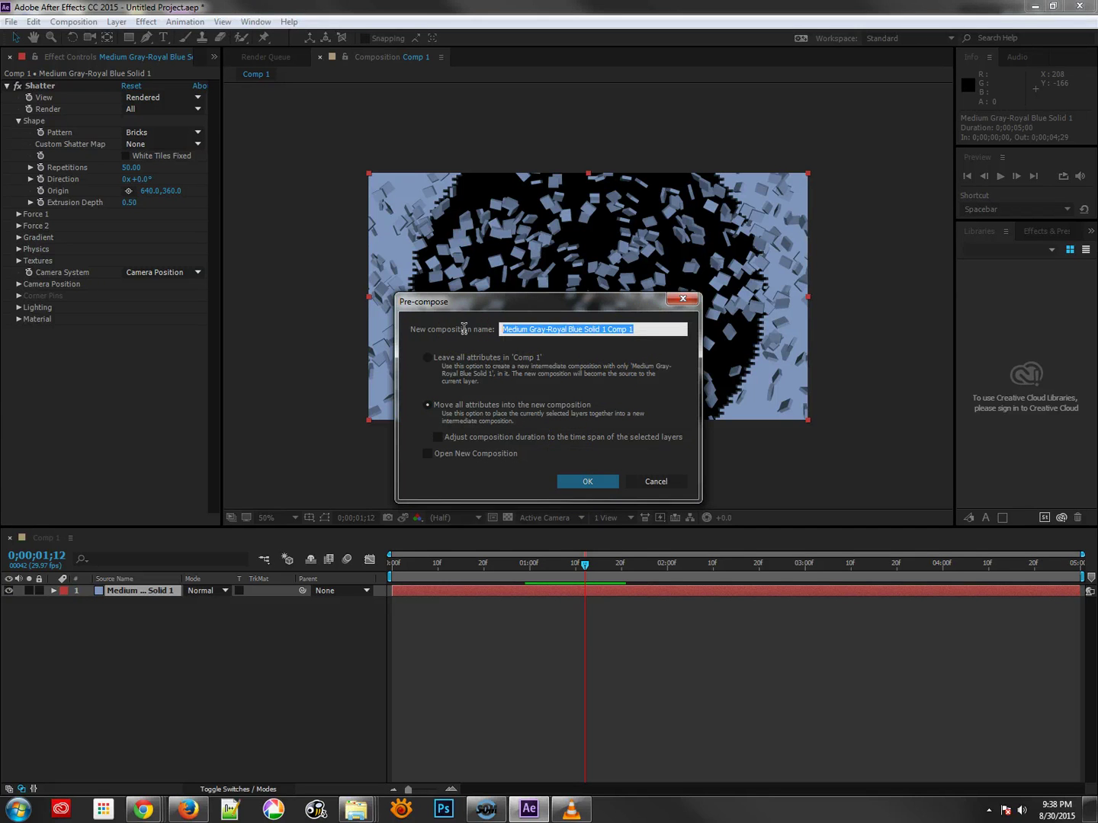
type("PRE")
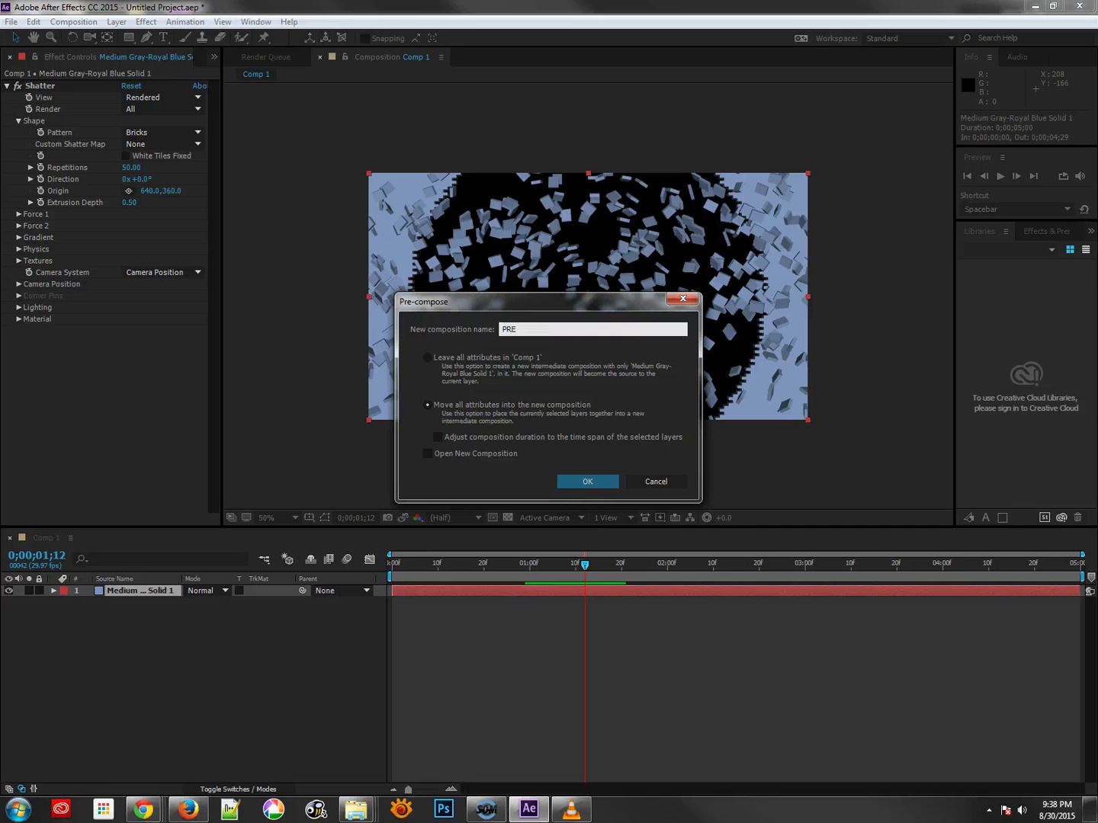
type("-shatter")
key("Return")
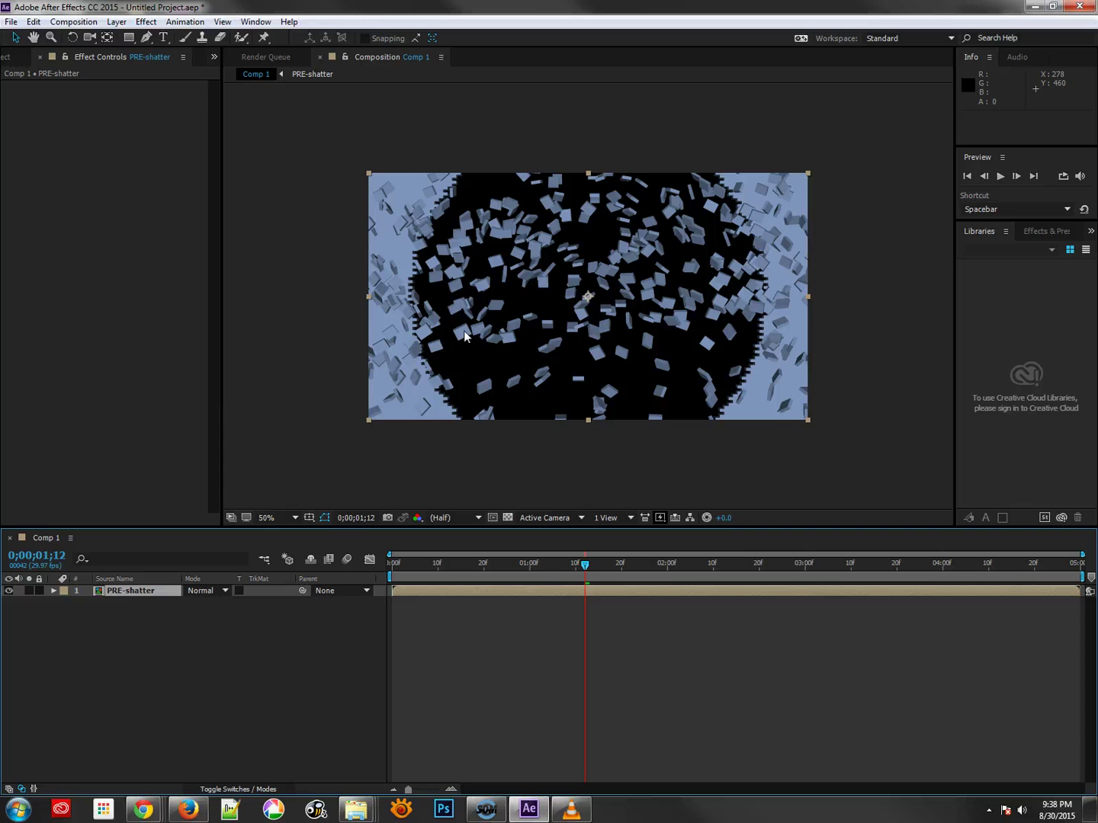
Add the PRE-shatter composition from the project to the render queue.
left_click(10, 58)
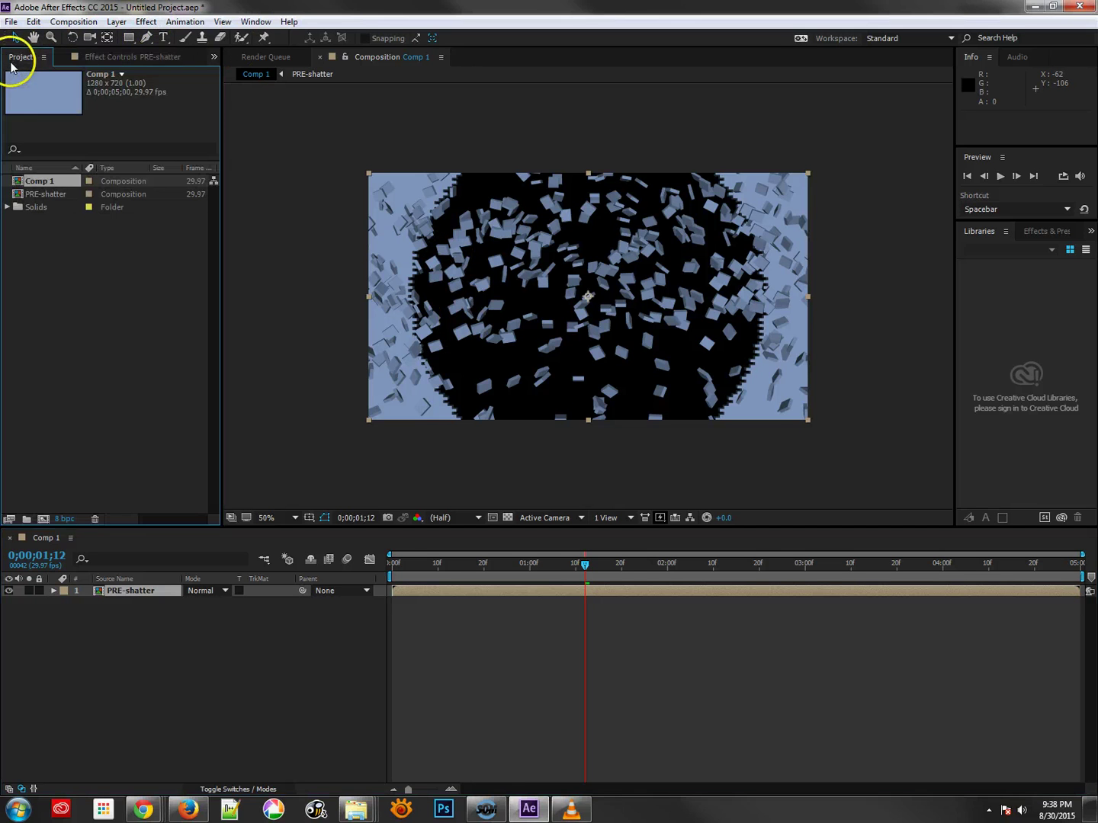
left_click(26, 194)
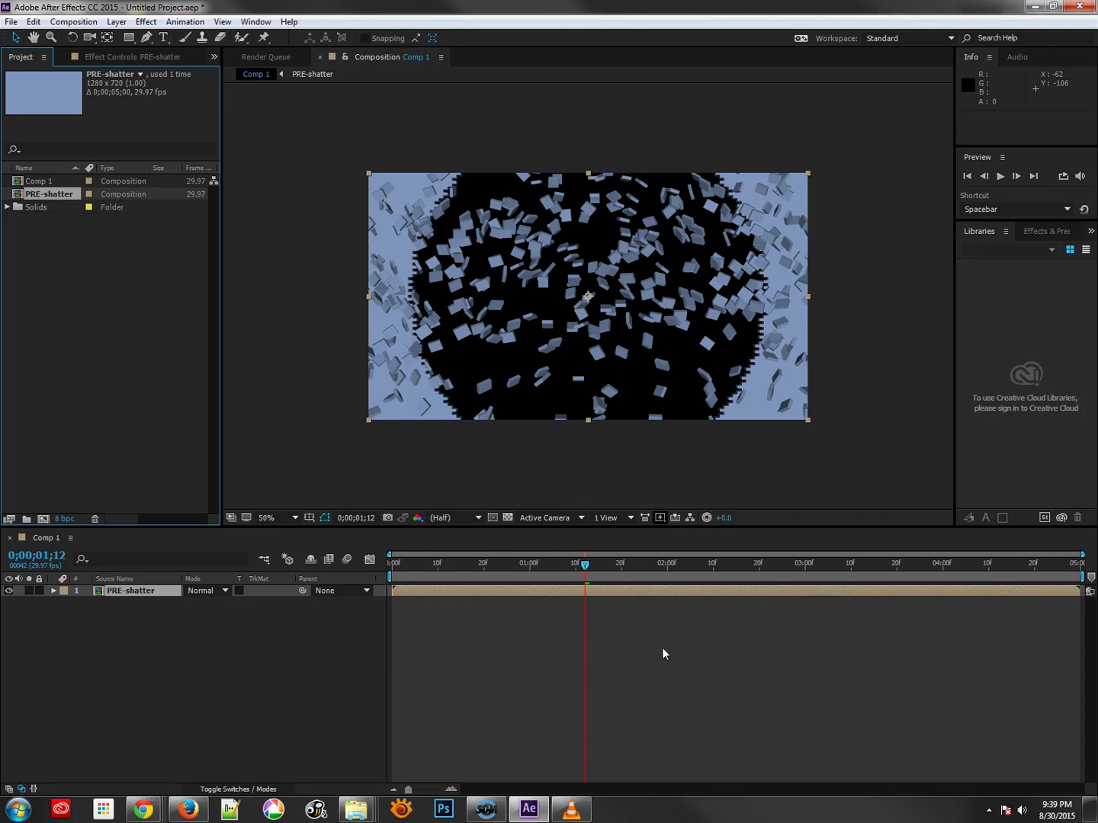
key("ctrl+m")
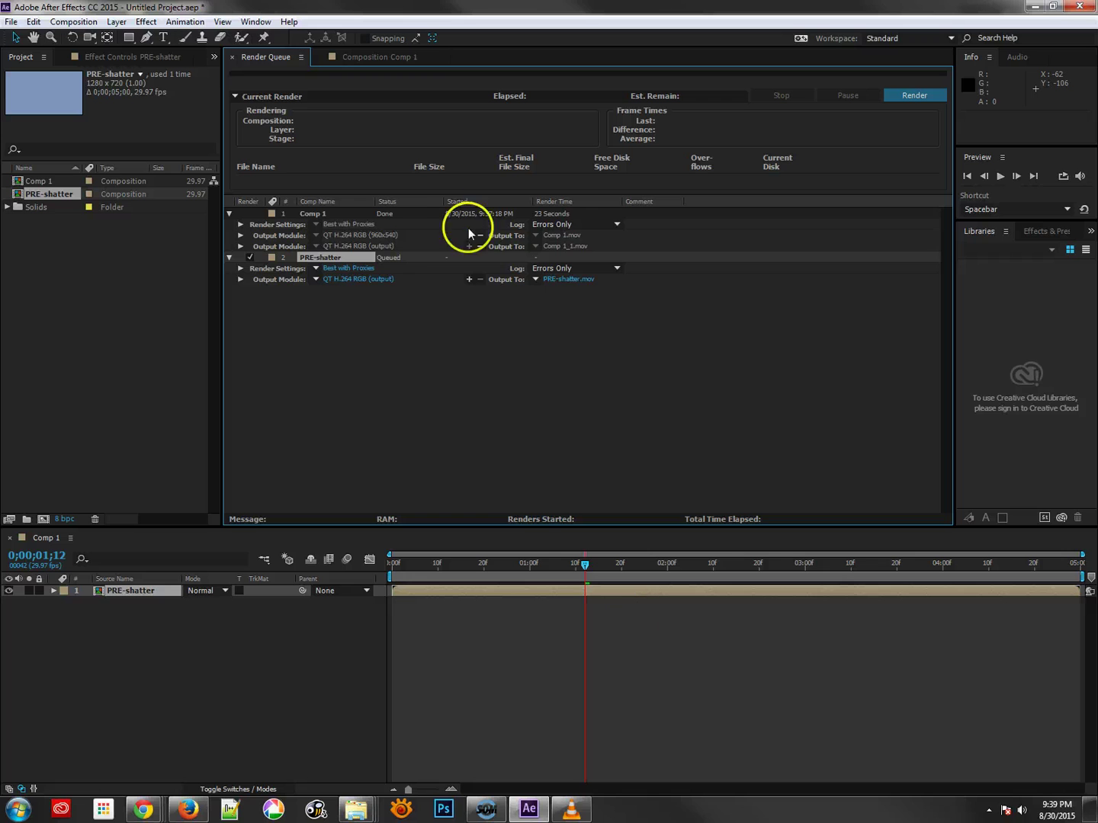
Make a new output module template from PRE-shatter's output module and name it "QT Anim 75 RGBA (proxy)".
left_click(316, 279)
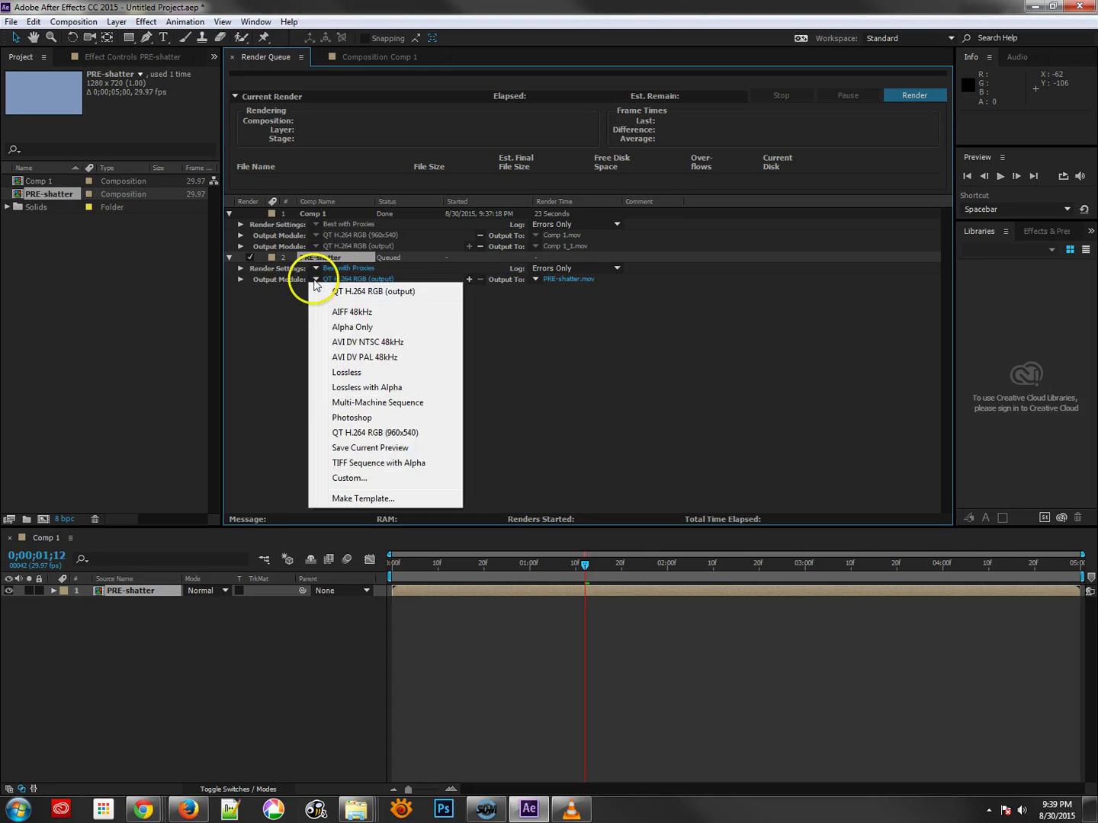
left_click(346, 500)
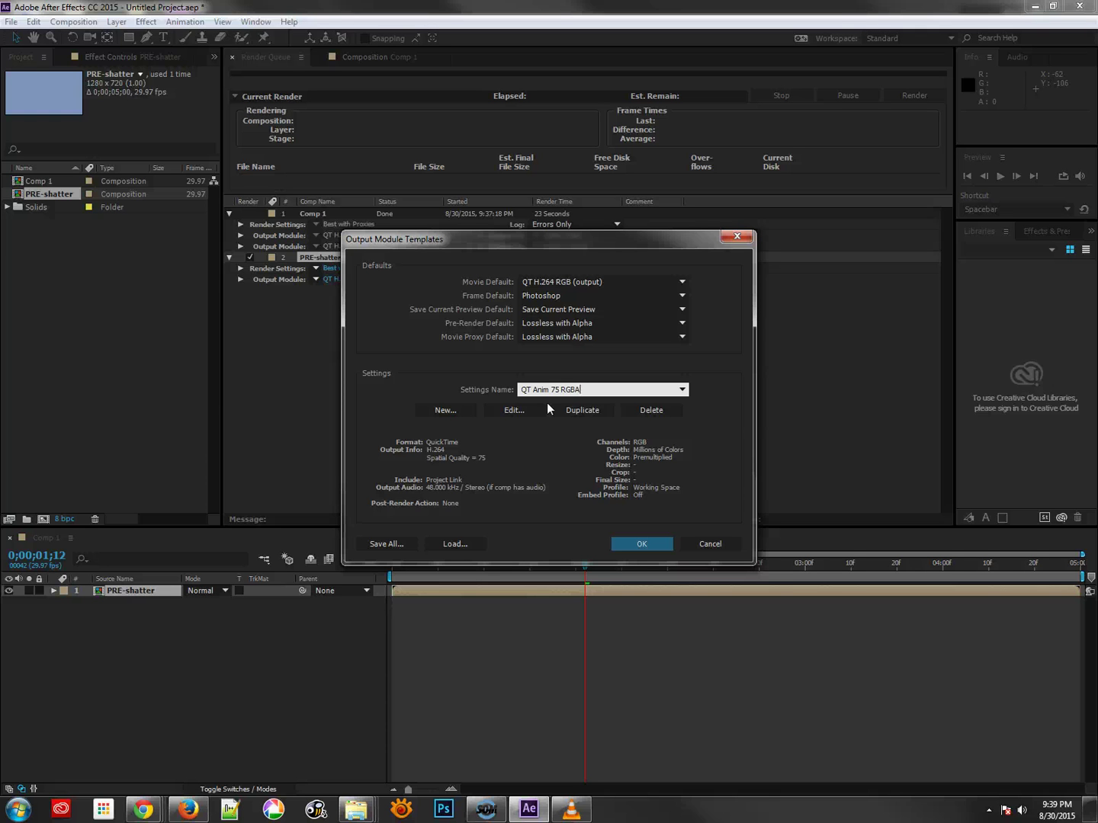
left_click(547, 404)
left_click(585, 411)
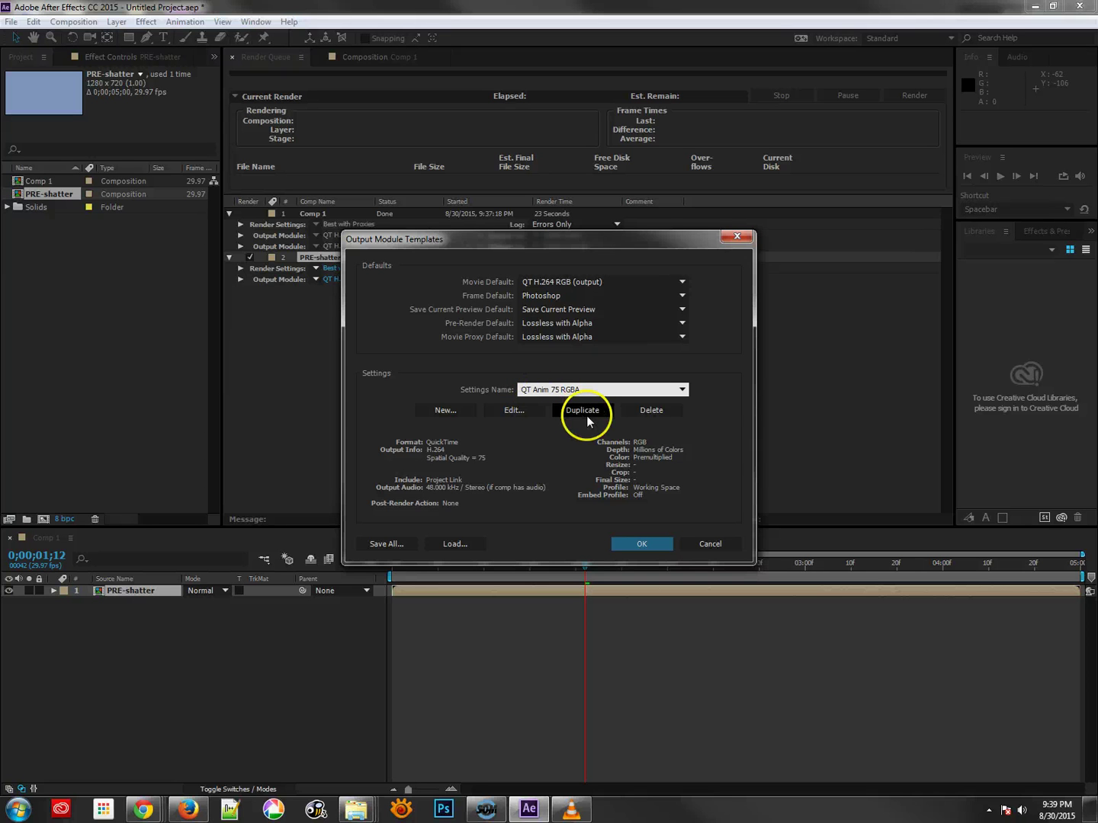
type("(proxy)")
Edit the proxy template so that its post-render action is Set Proxy.
left_click(508, 410)
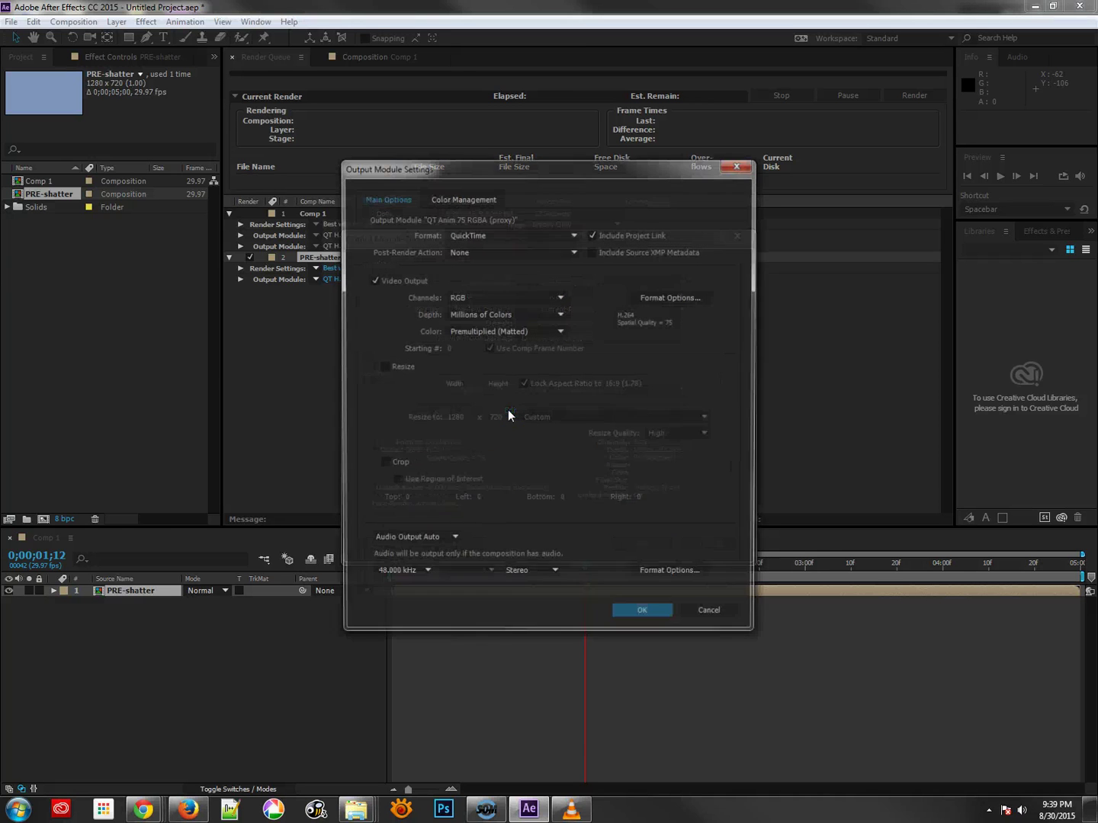
left_click(502, 238)
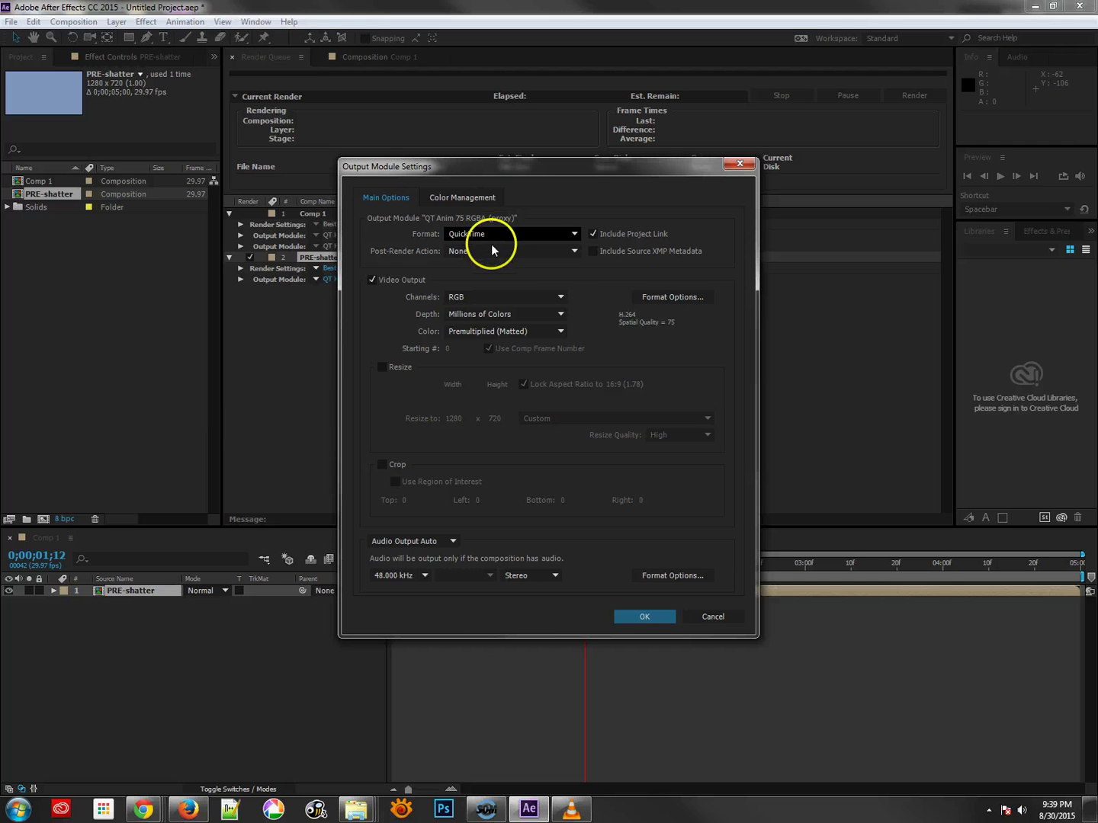
left_click(491, 251)
left_click(480, 319)
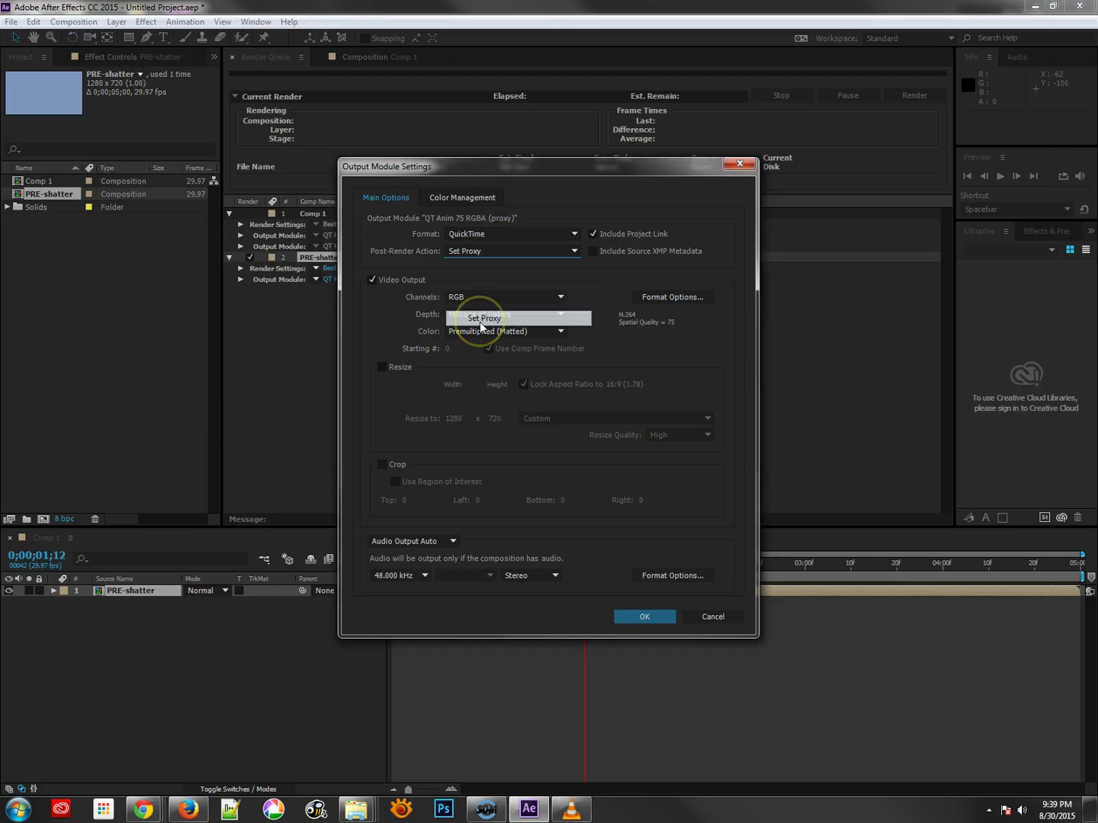
Set the proxy template's QuickTime video codec to Animation.
left_click(674, 298)
left_click(466, 151)
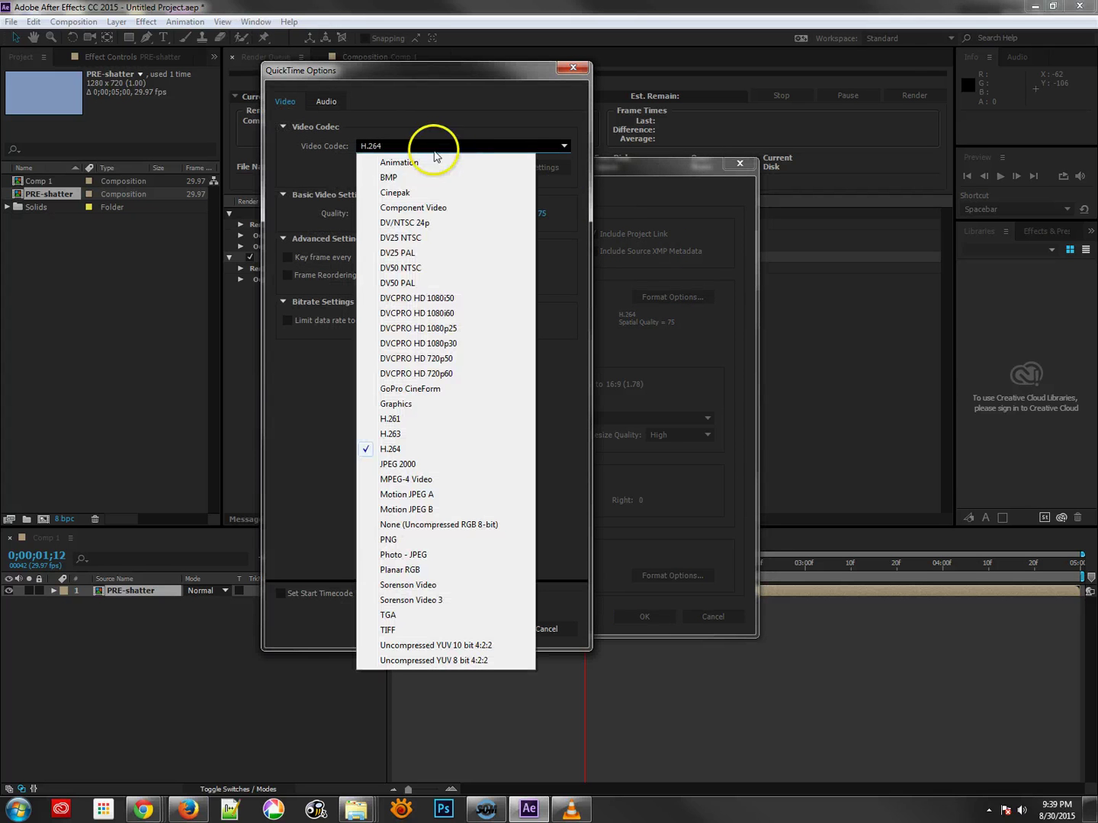
left_click(399, 162)
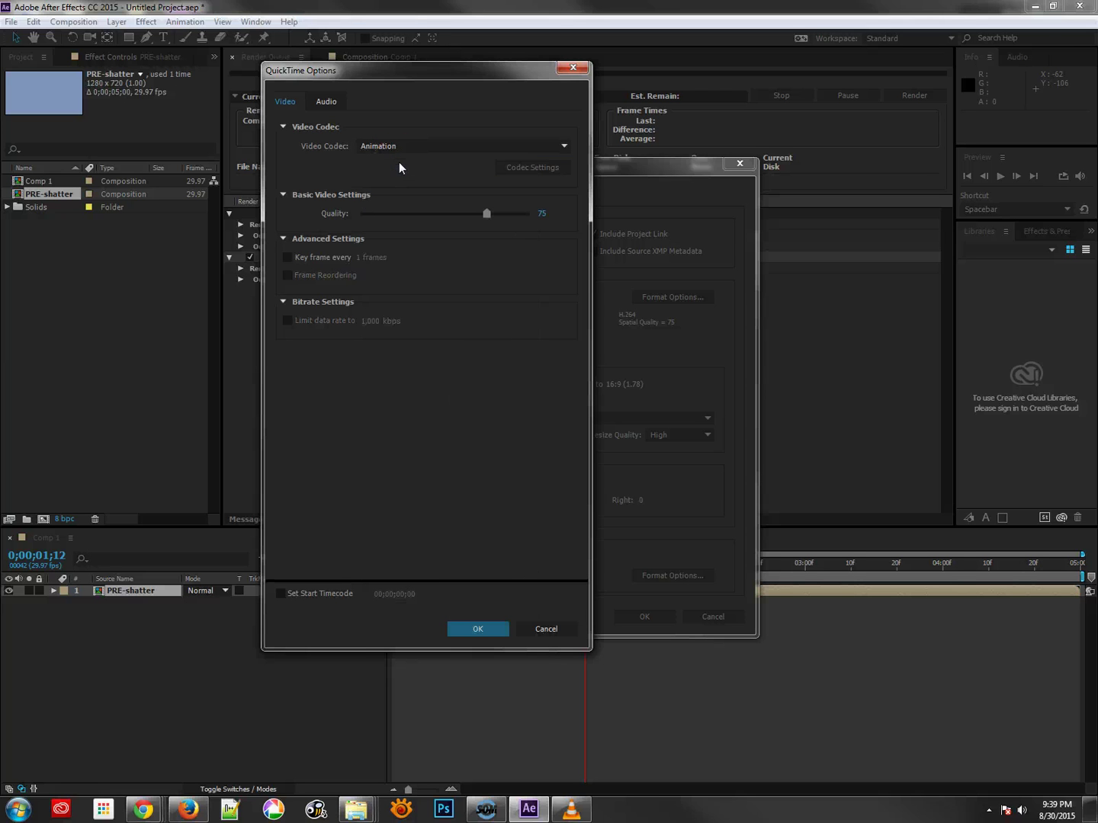
left_click(328, 102)
left_click(496, 628)
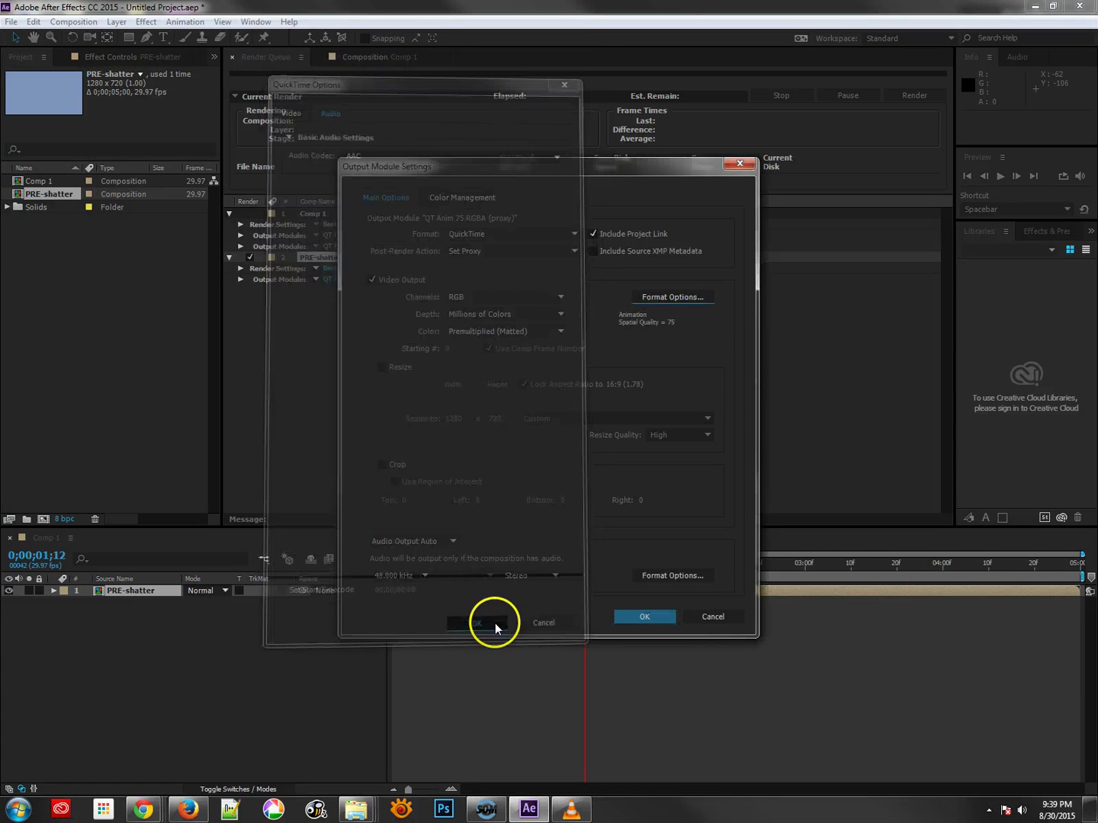
Set the proxy template's output channels to RGB + Alpha and accept the output module settings.
left_click(518, 314)
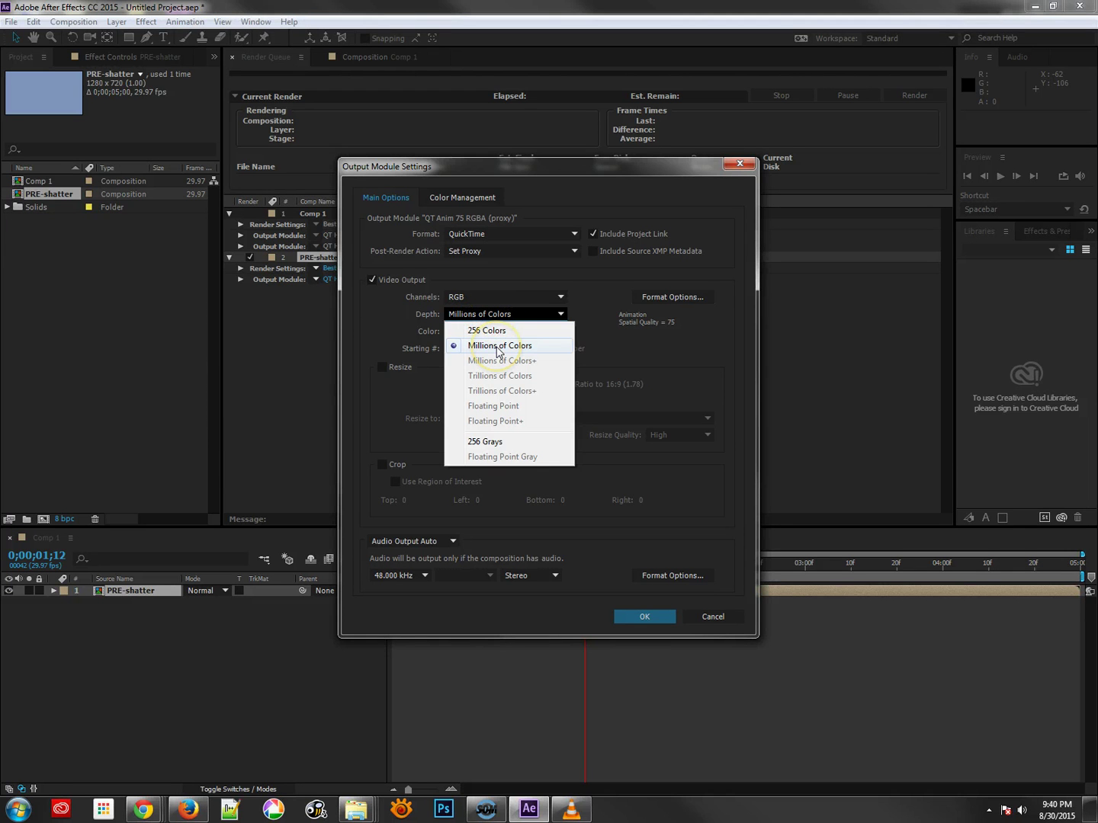
left_click(500, 298)
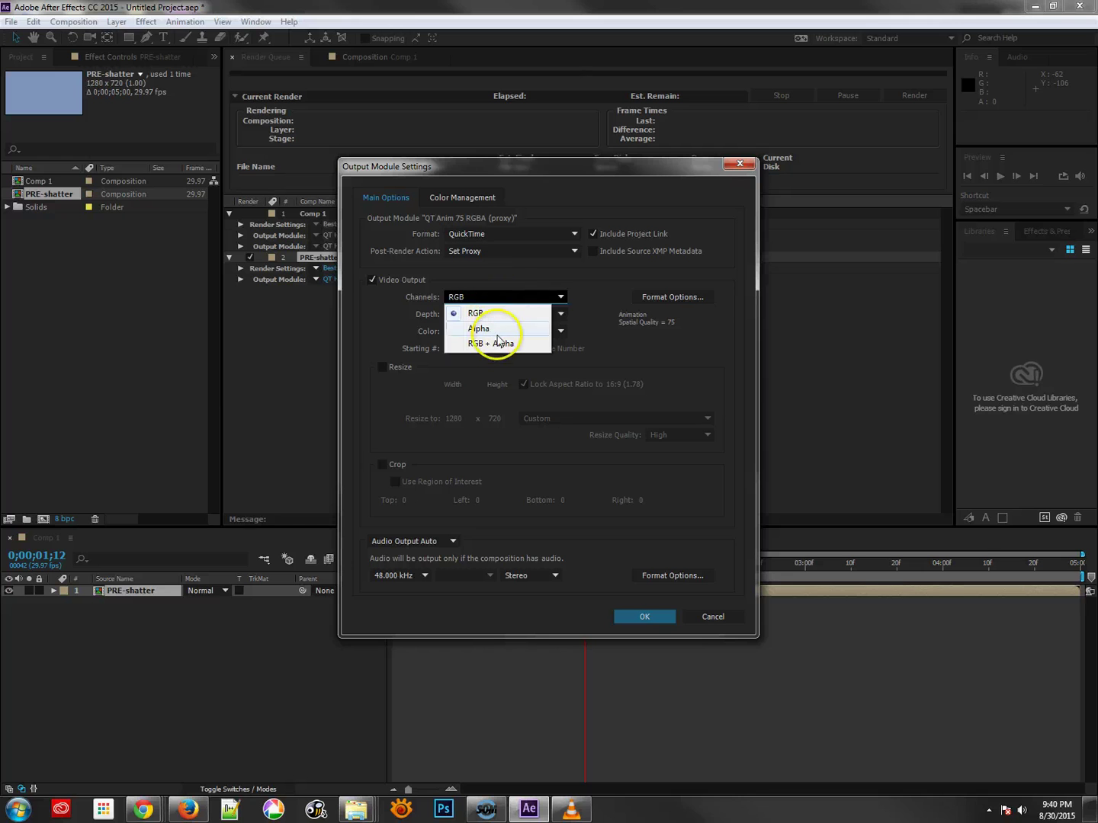
left_click(497, 344)
left_click(501, 319)
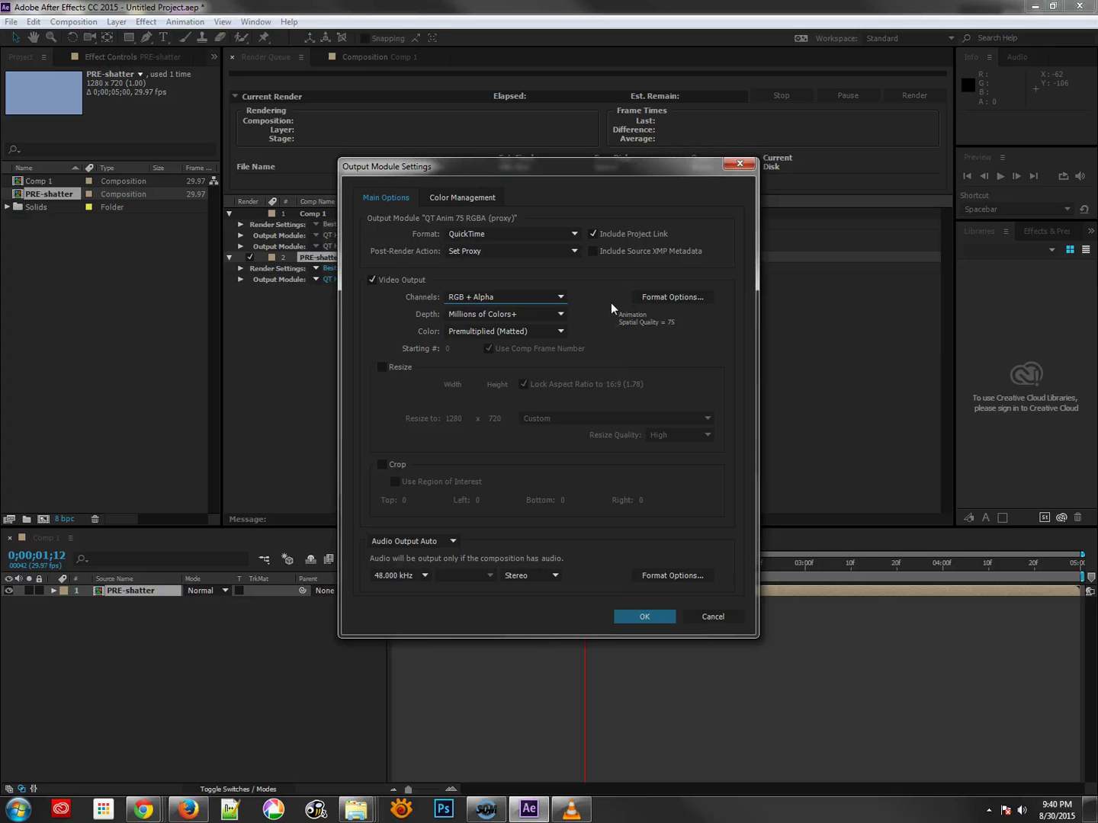
left_click(633, 618)
Make "QT Anim 75 RGBA (proxy)" the default output module template for movie proxies.
left_click(538, 389)
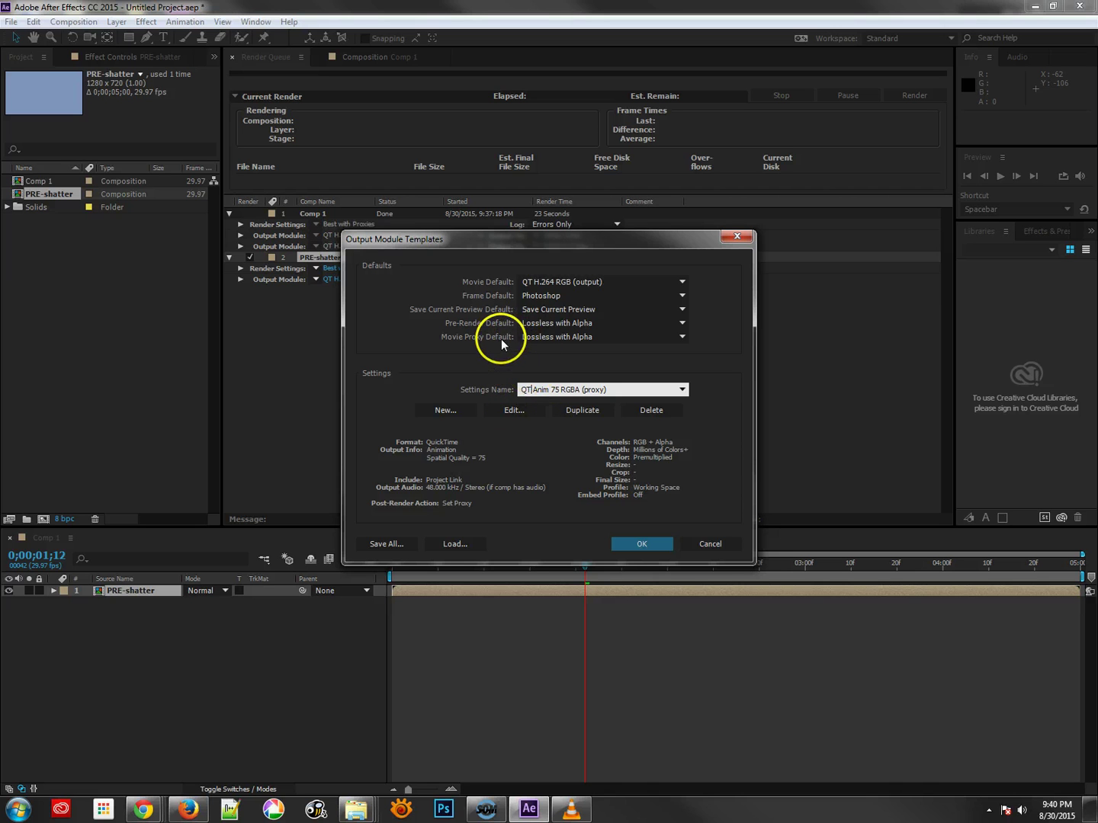
left_click(568, 340)
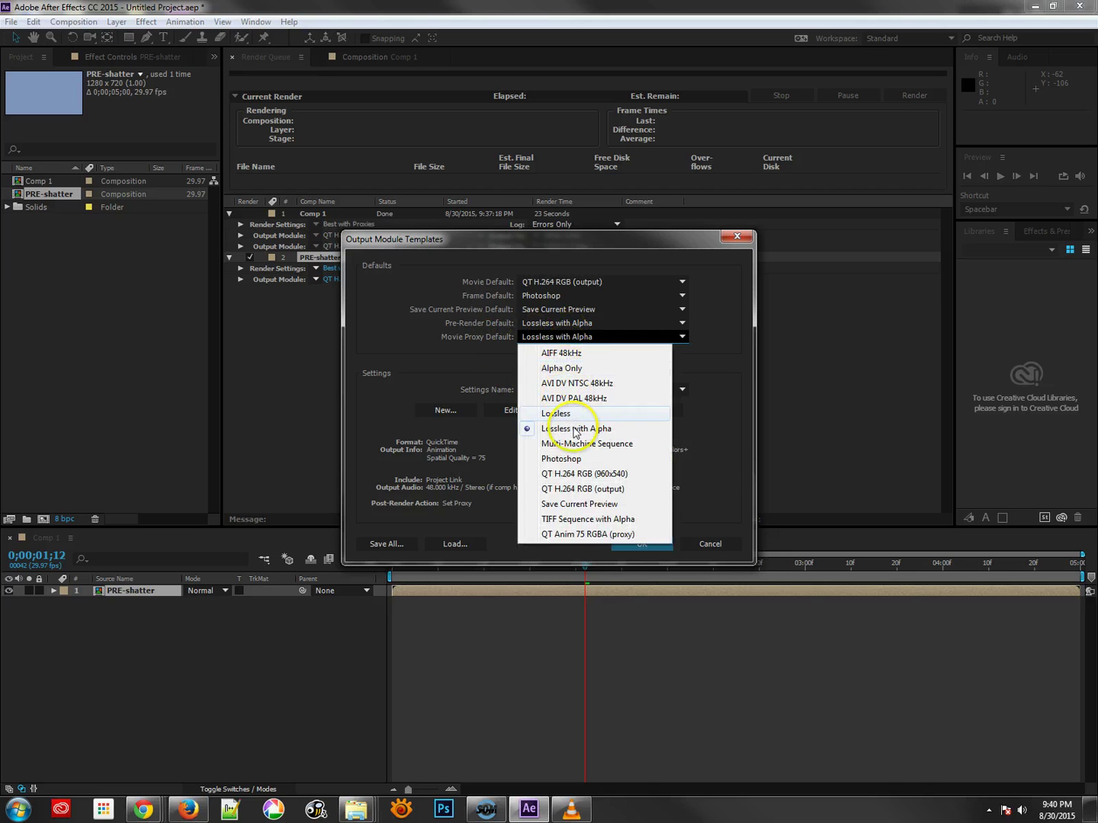
left_click(564, 534)
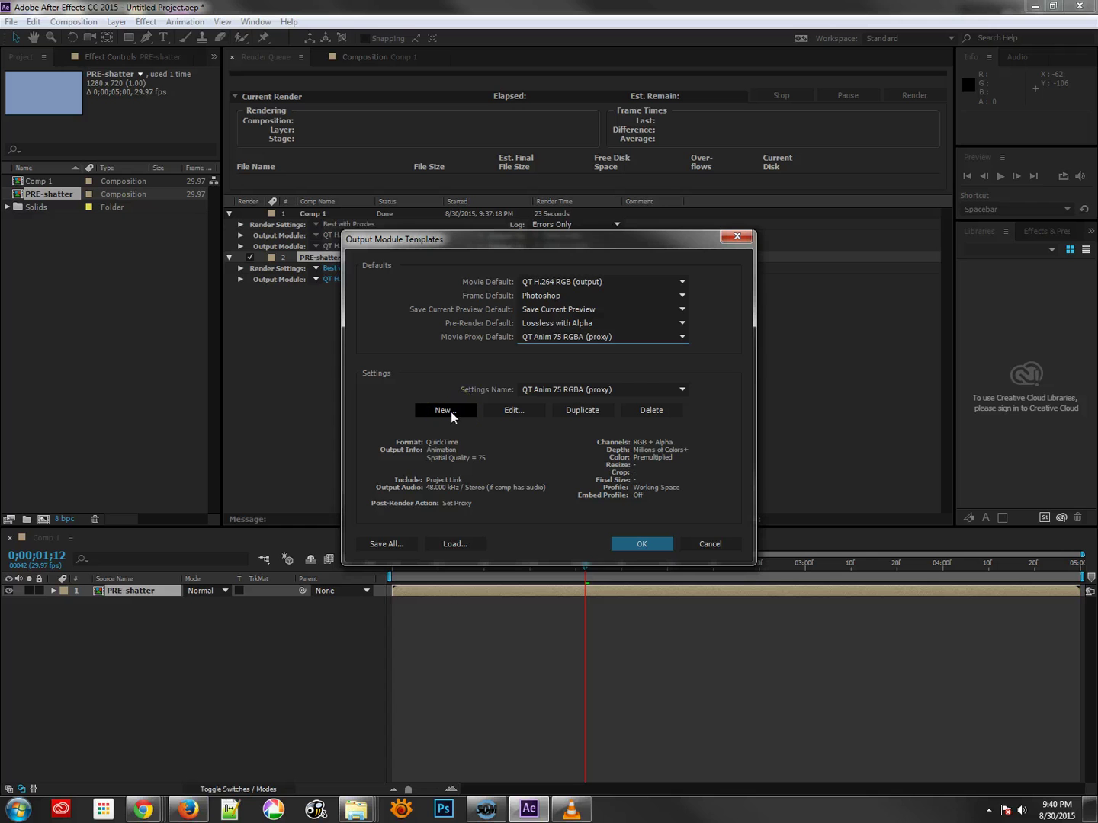
Start another new output module template and set its QuickTime codec to PNG with quality 75.
left_click(536, 411)
left_click(446, 410)
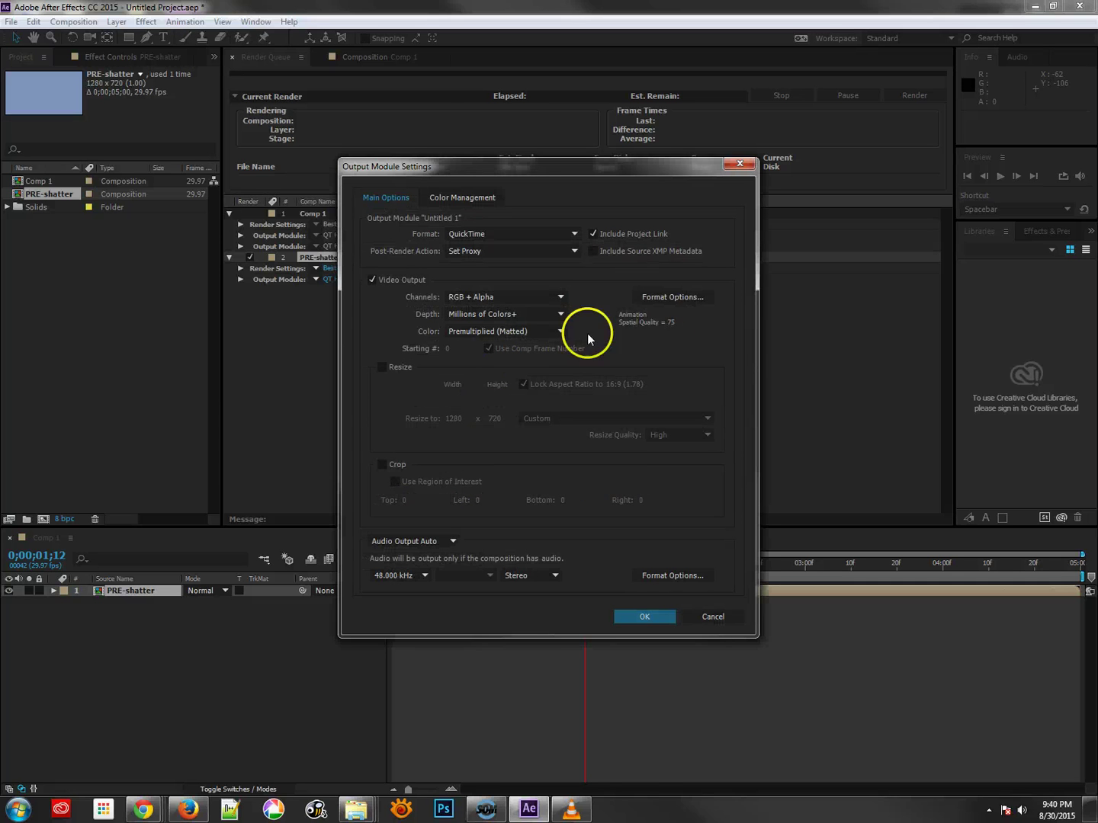
left_click(685, 298)
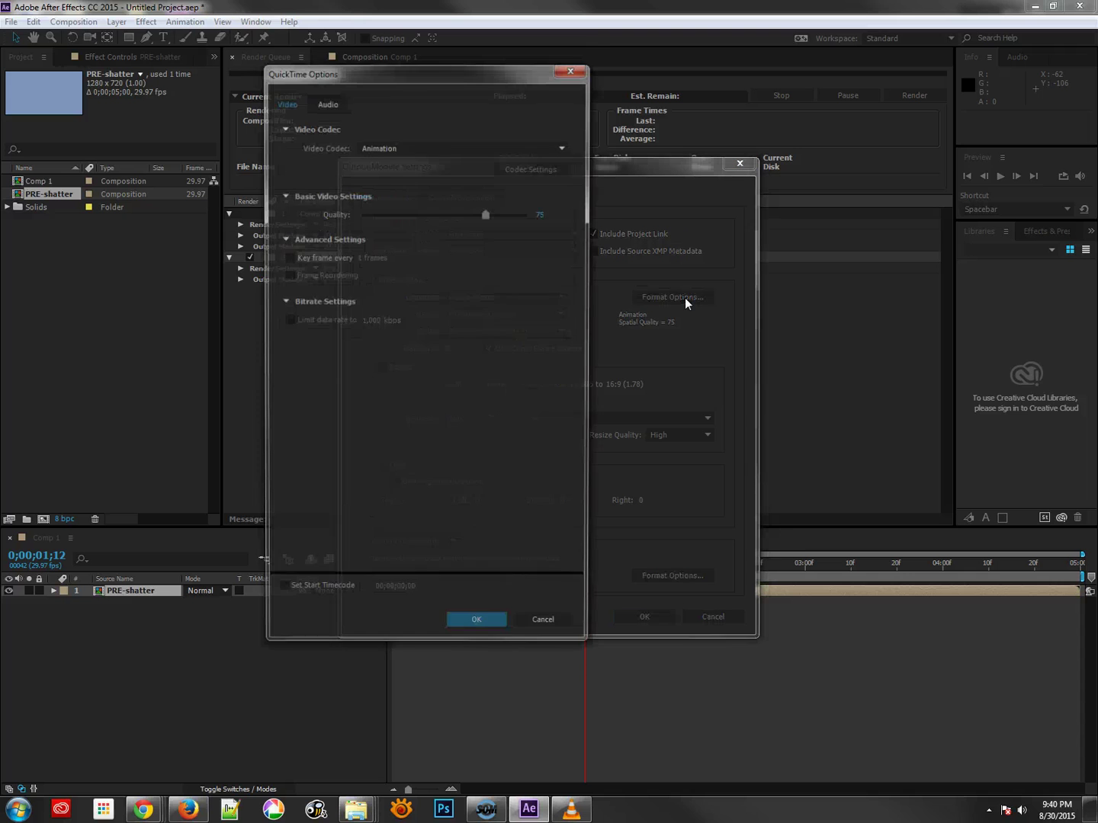
left_click(403, 148)
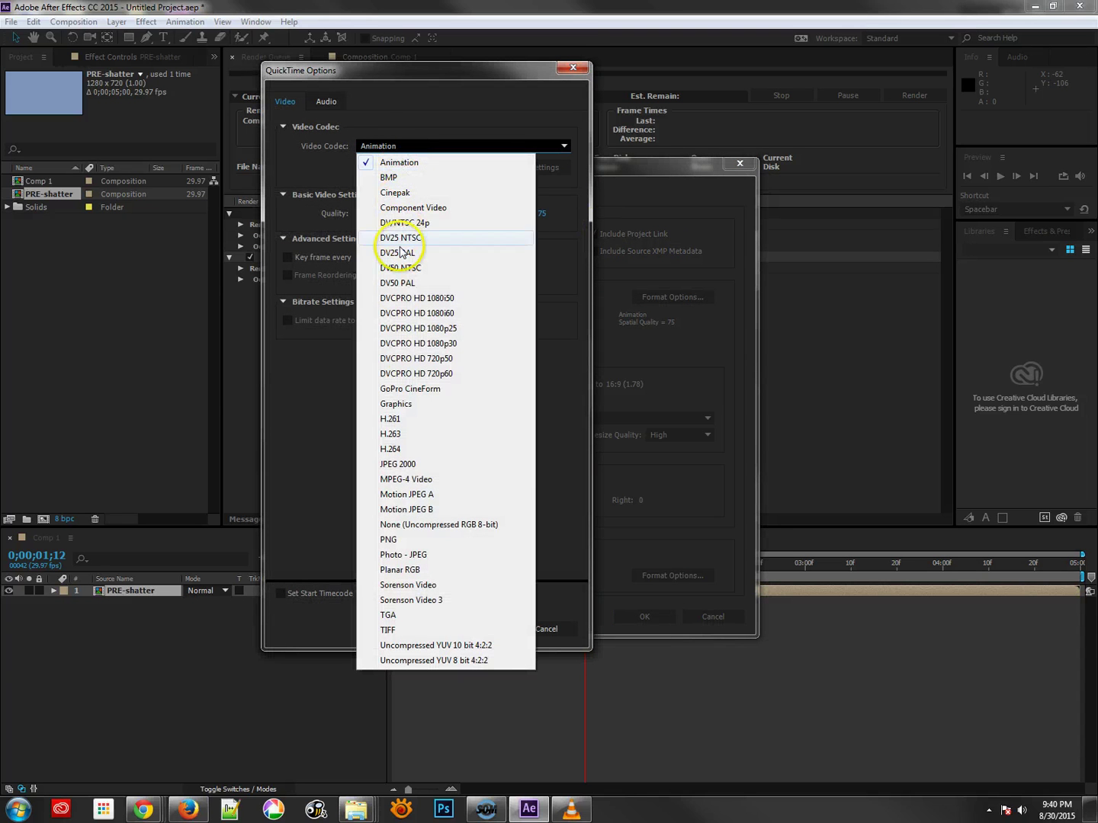
left_click(400, 541)
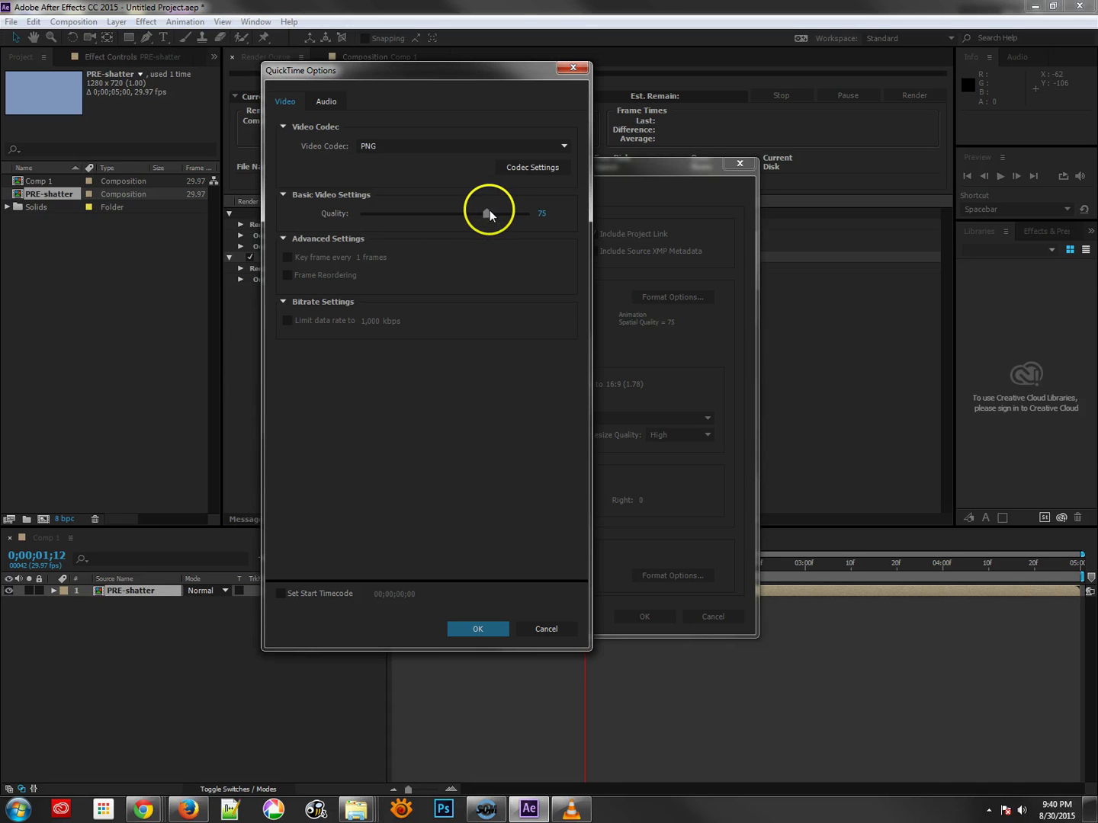
left_click_drag(493, 212, 556, 215)
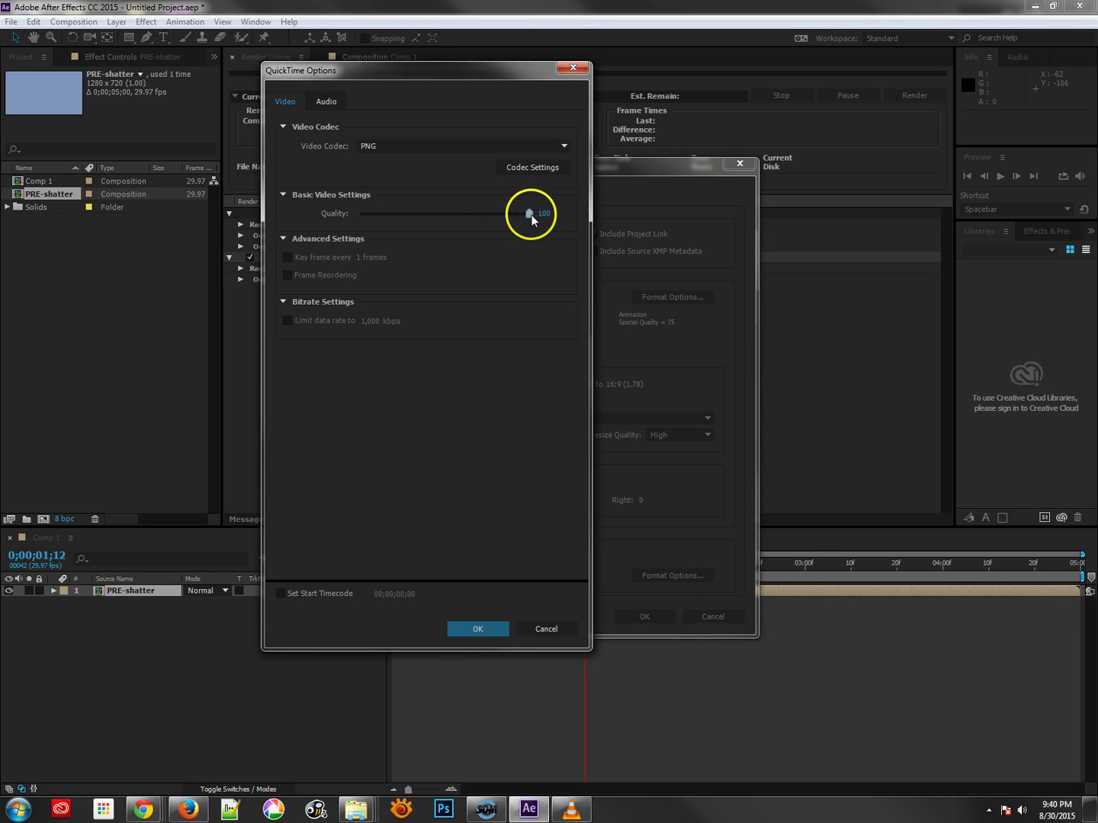
left_click_drag(489, 211, 491, 212)
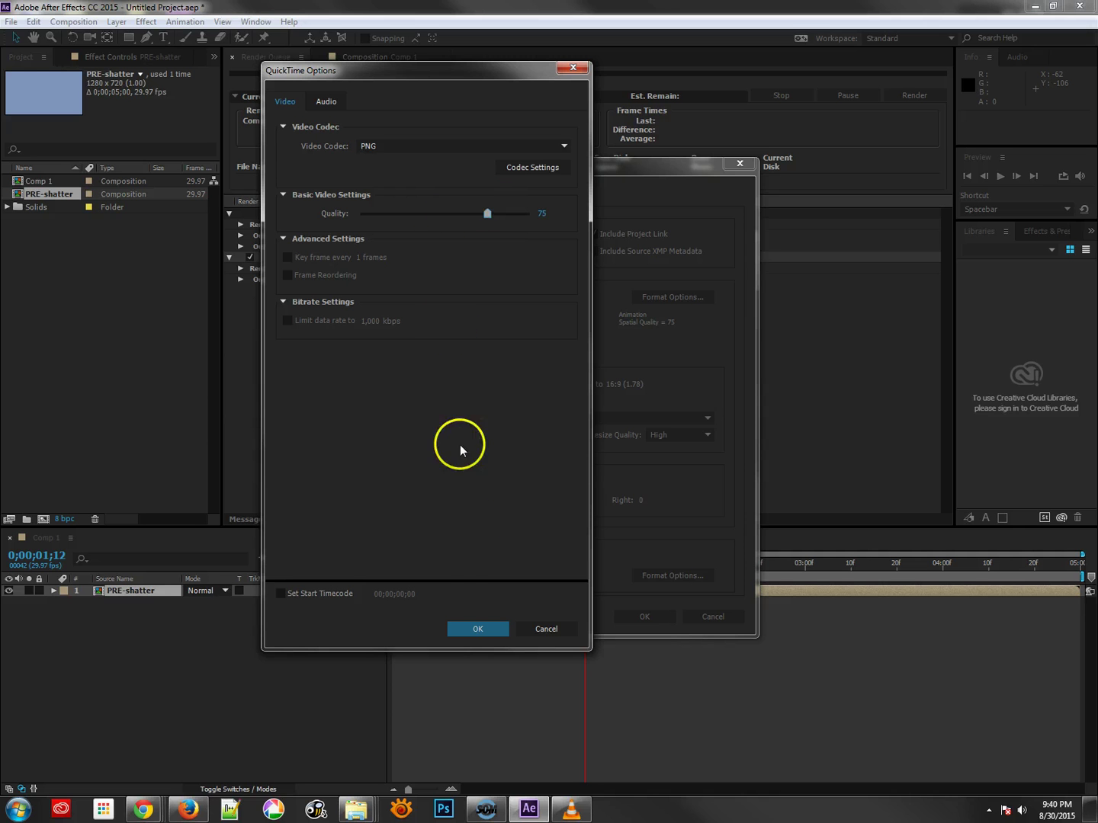
left_click(477, 629)
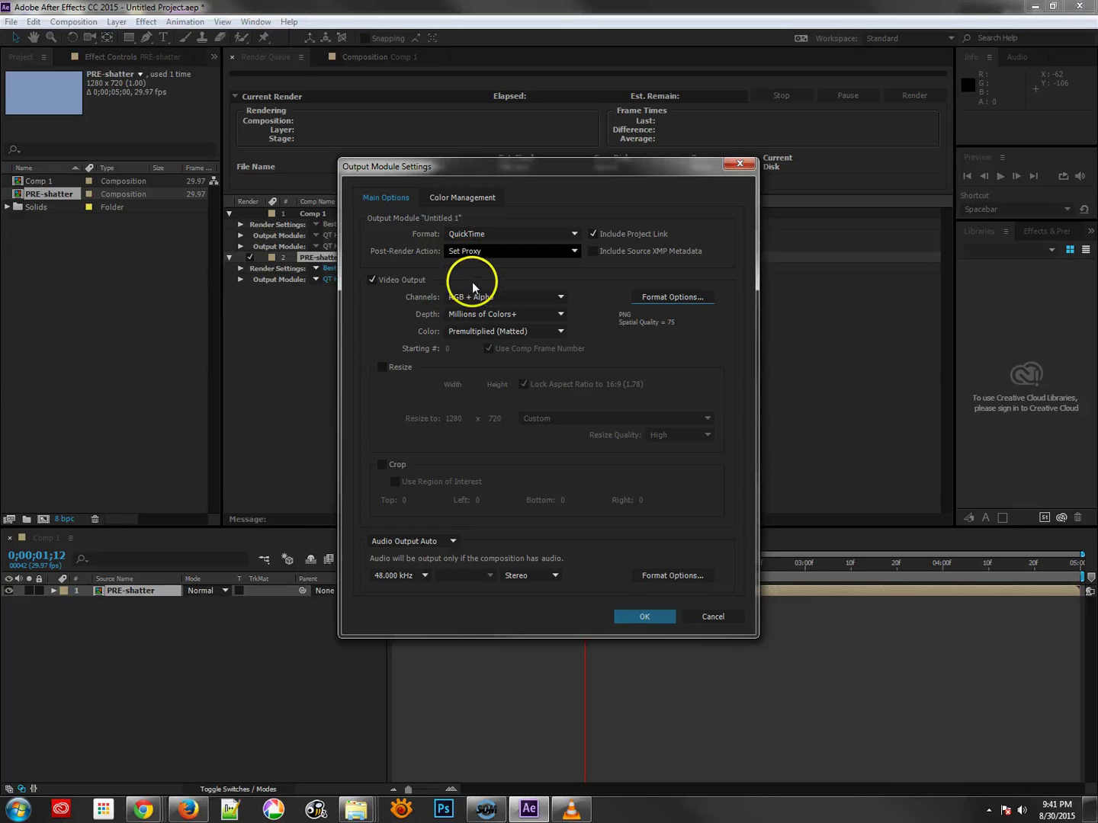
Accept the PNG output settings, name the template "QT PNG RGBA (proxy)" and save the template changes.
left_click(470, 312)
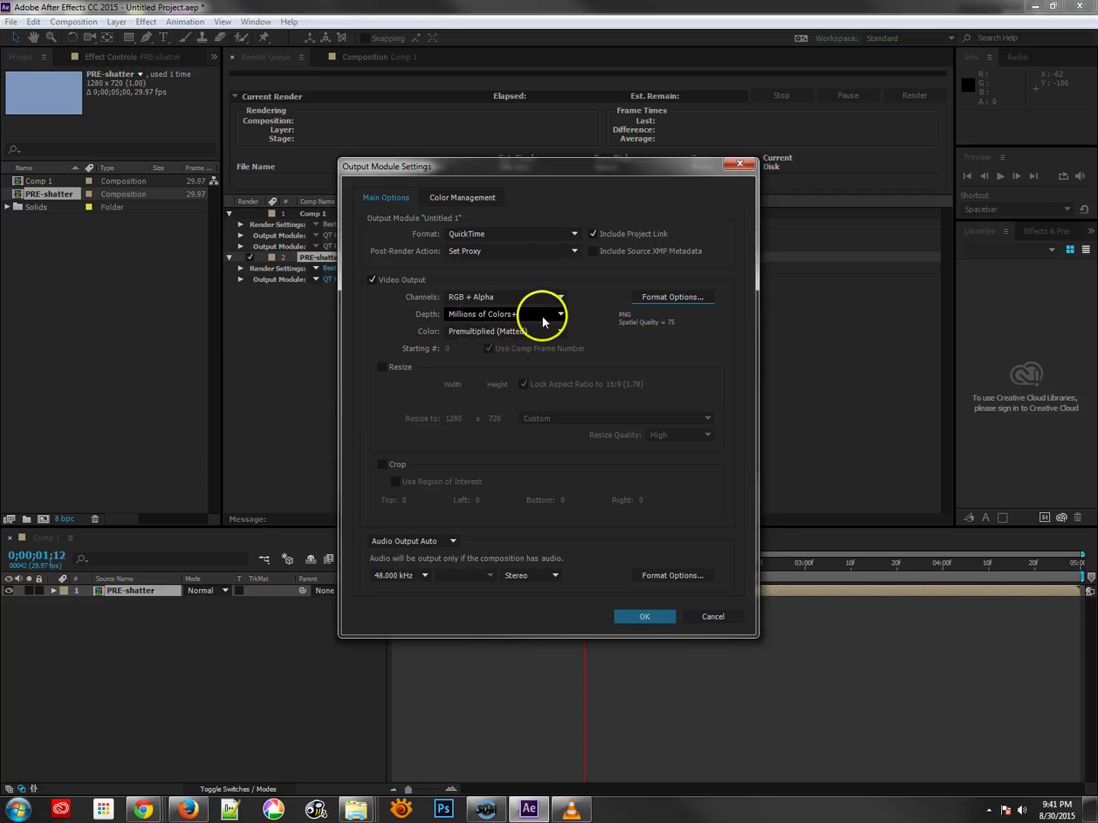
left_click(655, 298)
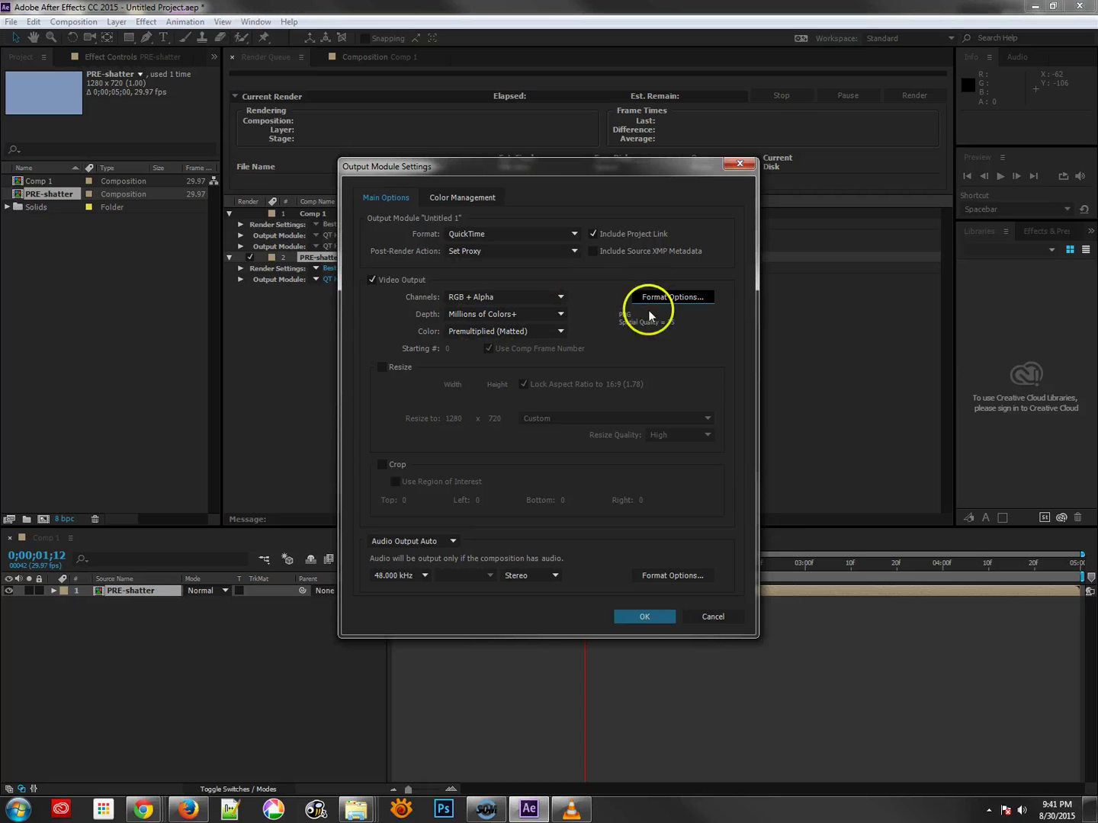
left_click(628, 614)
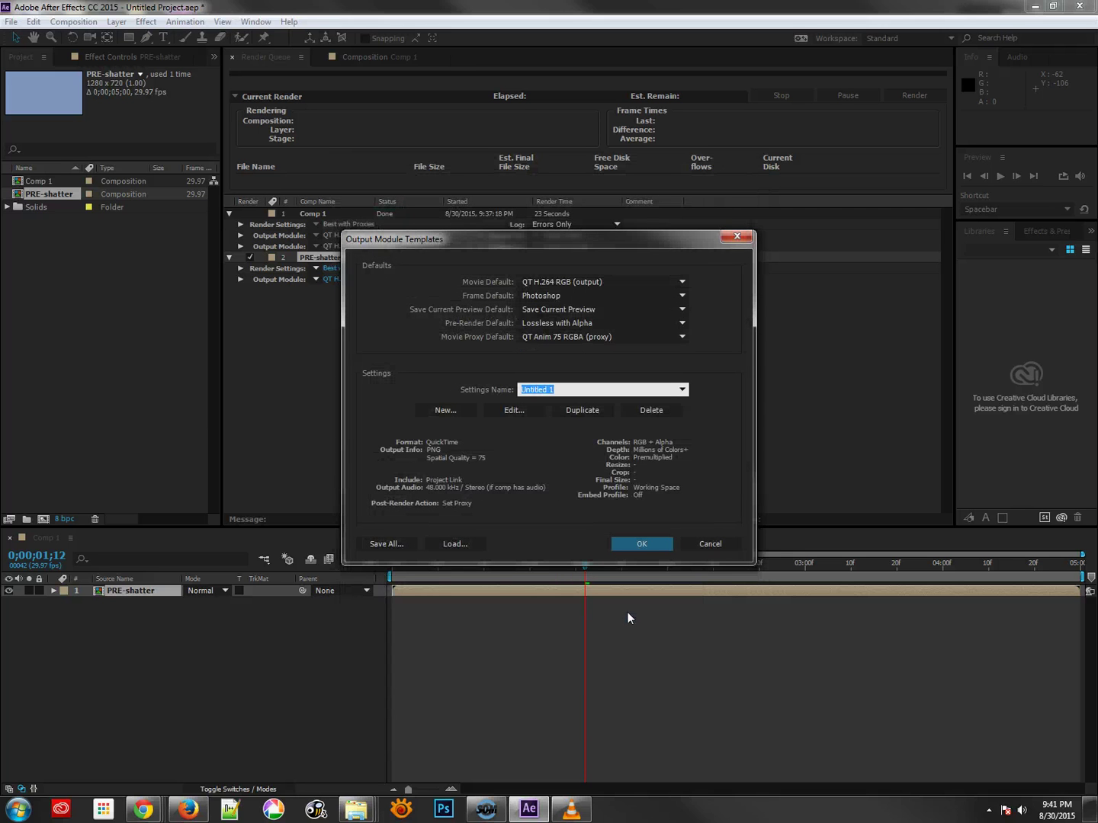
type("QT PNG RGBA (proxy)")
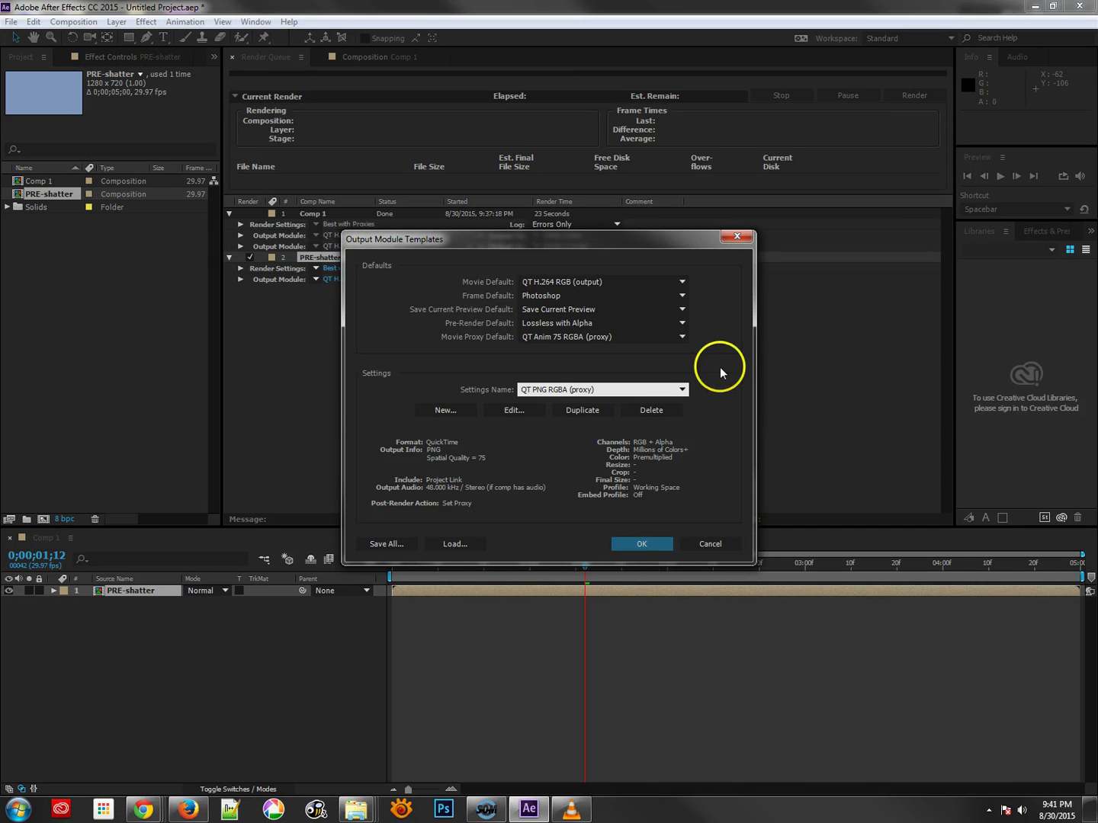
left_click(633, 543)
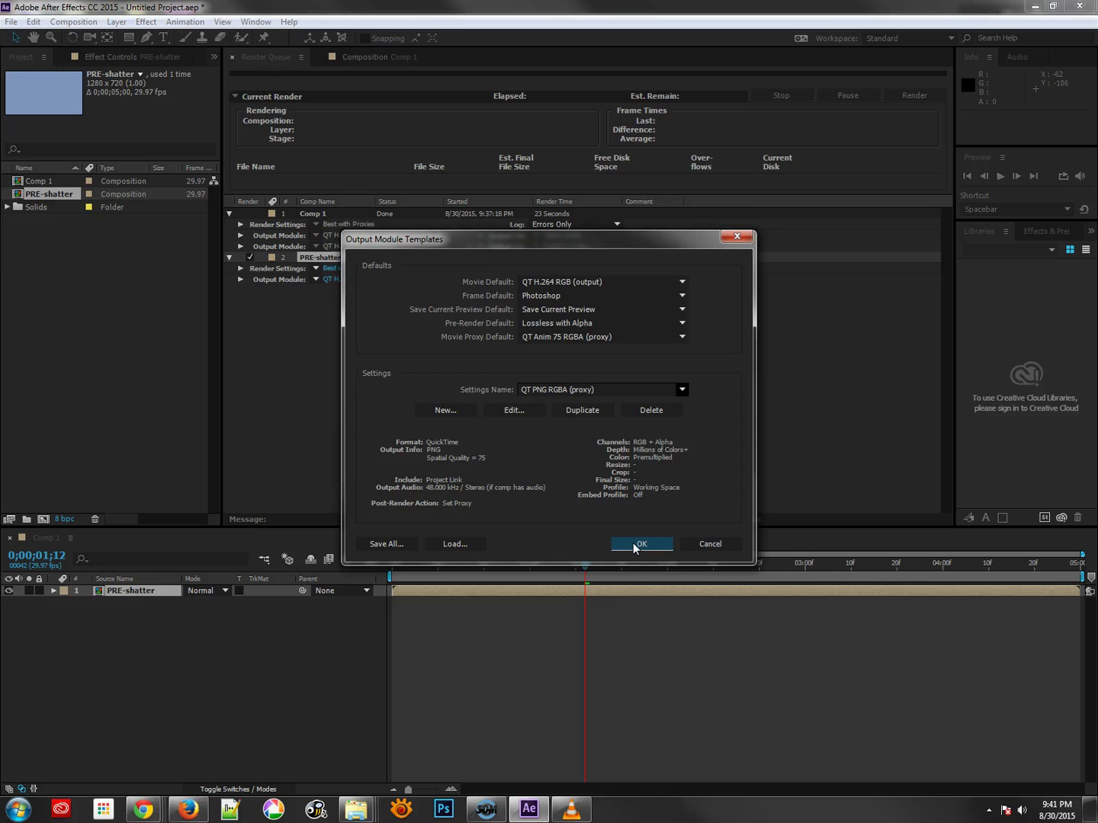
Add a second output module to PRE-shatter's queue item and assign it the "QT PNG RGBA (proxy)" template.
right_click(282, 279)
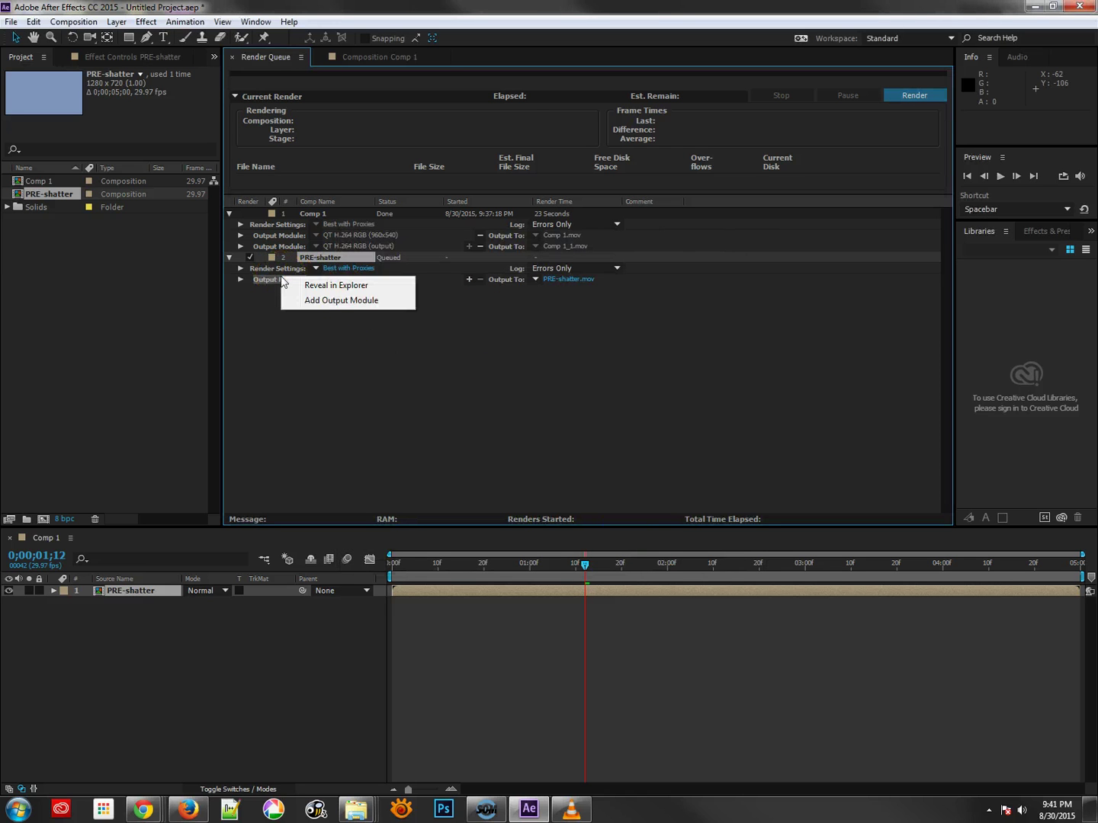
left_click(340, 300)
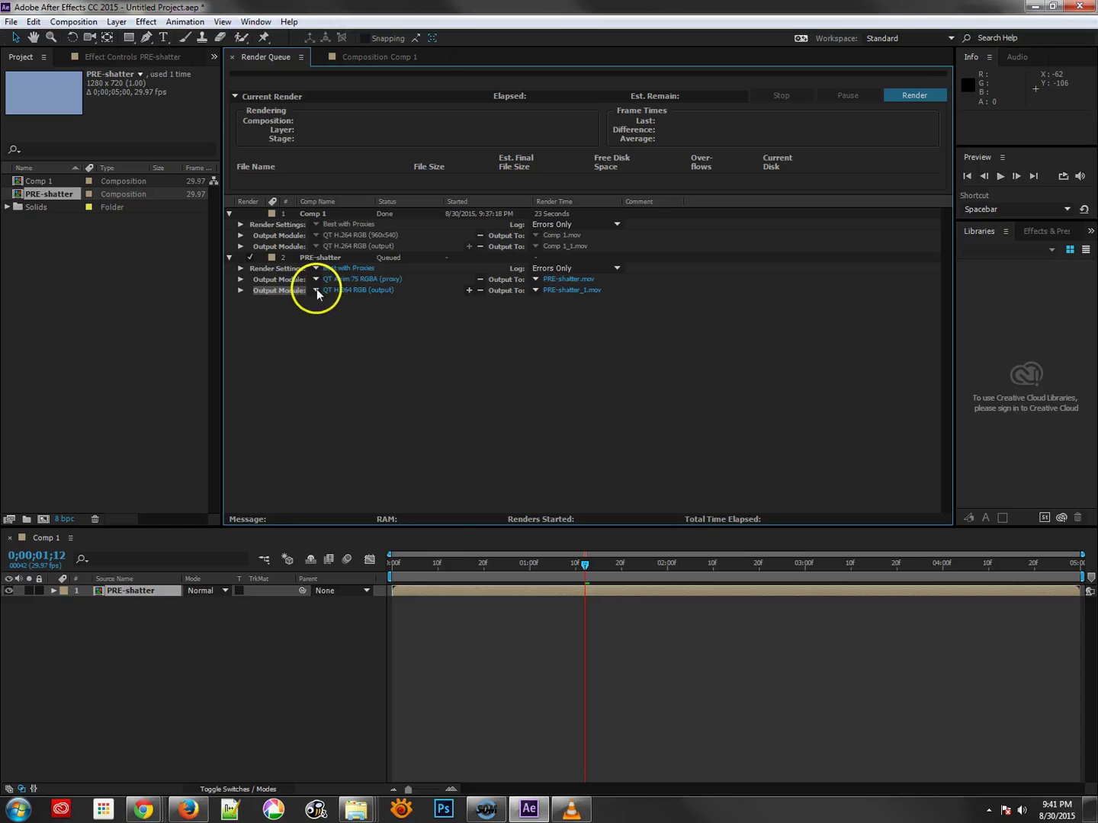
left_click(317, 291)
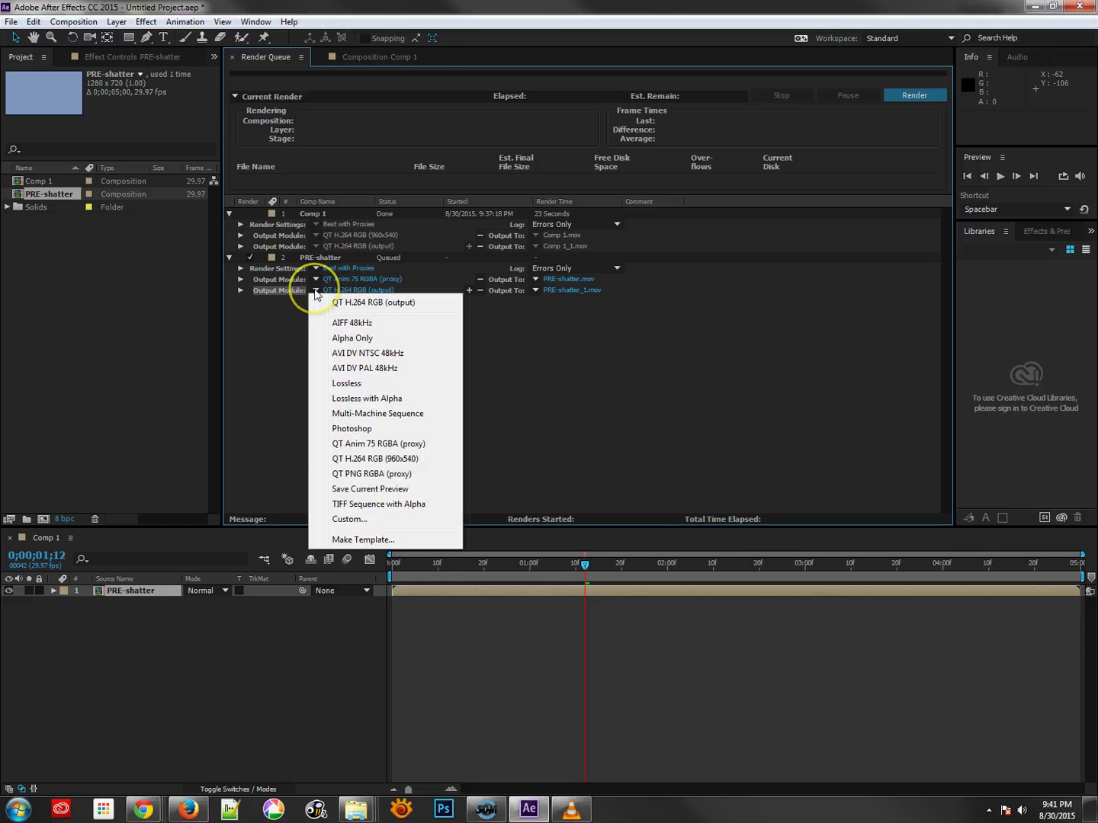
left_click(361, 473)
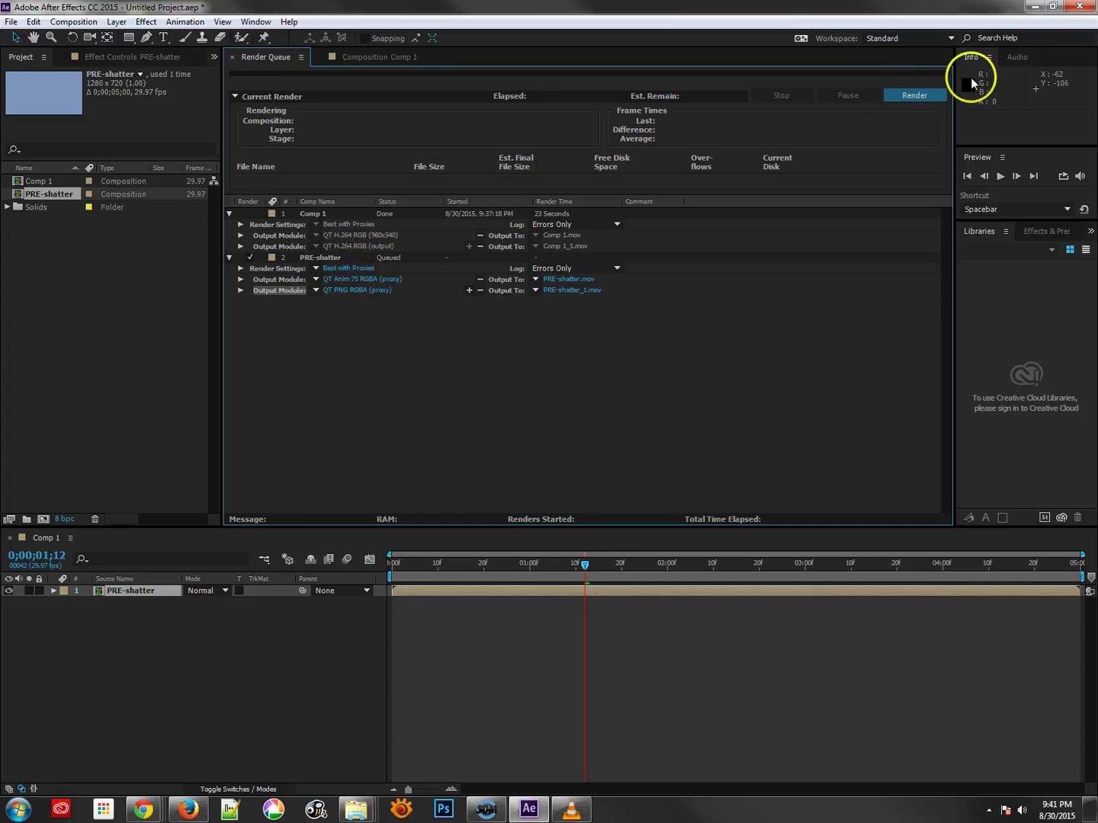
Render the queued PRE-shatter composition with both of its proxy output modules.
left_click(937, 96)
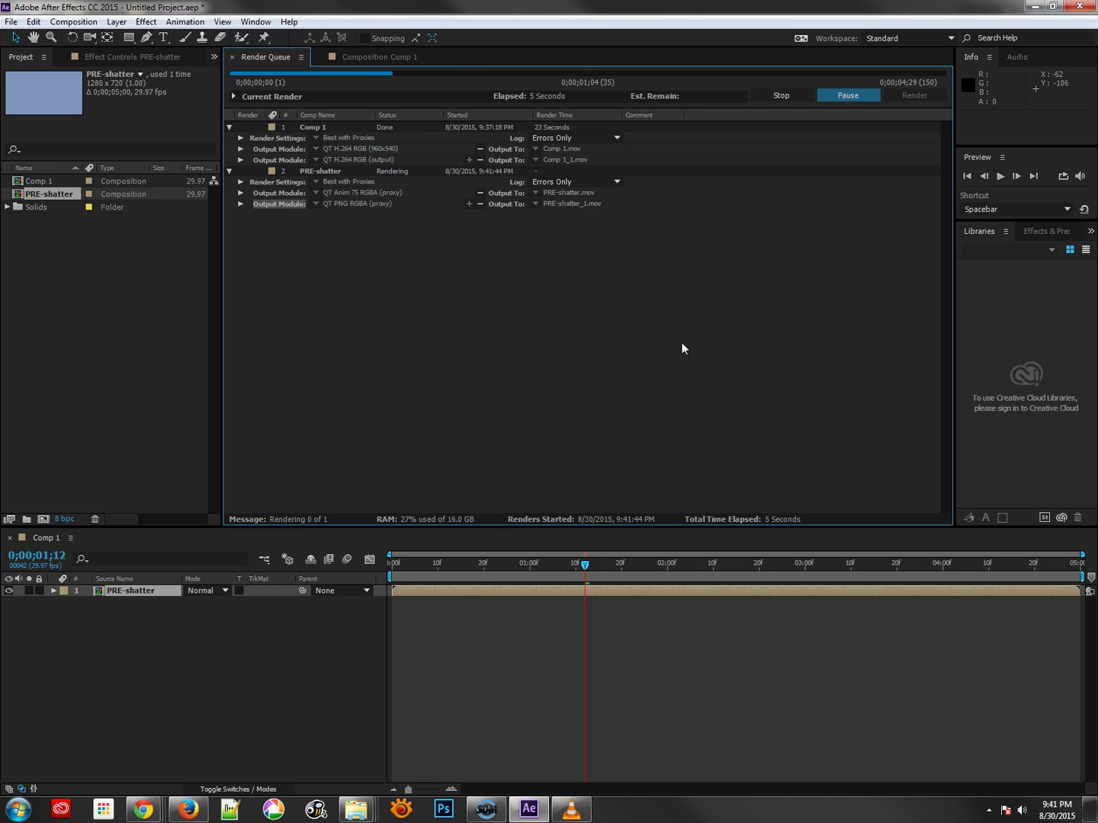
left_click(587, 196)
left_click(298, 98)
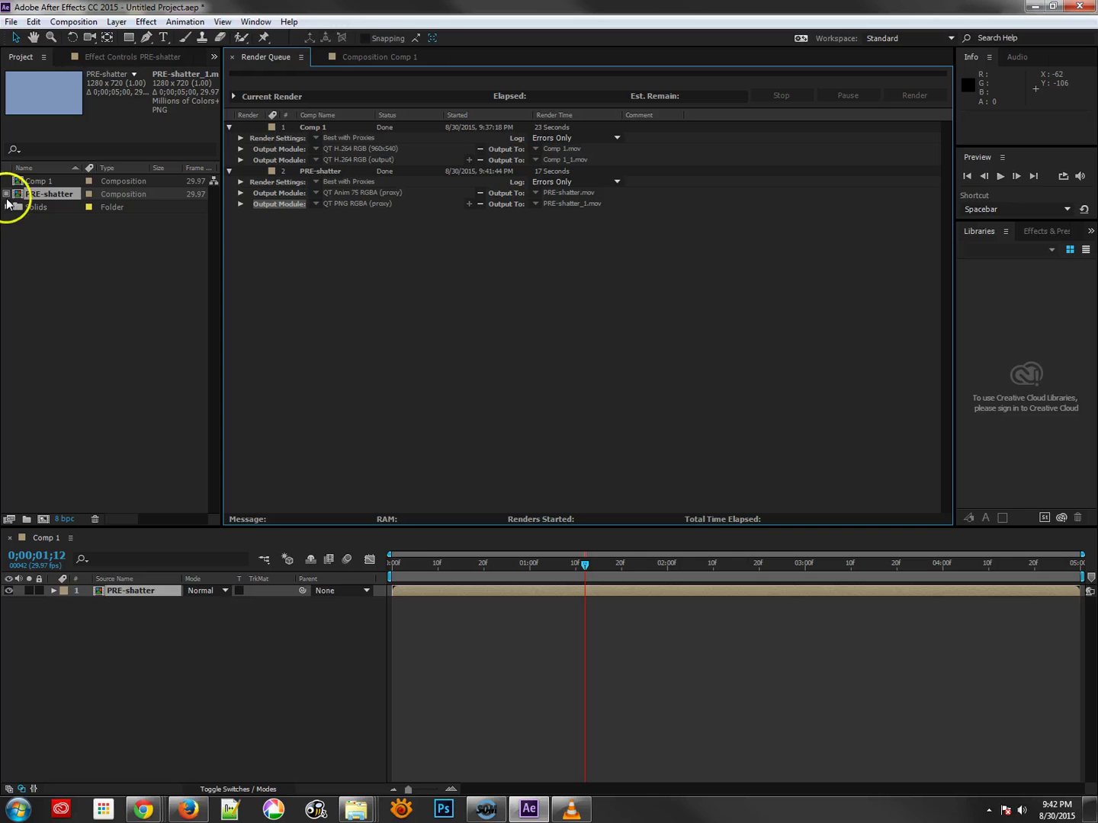
Check PRE-shatter's proxy switch in the project, then open Comp 1 and scrub its timeline to examine the proxy's playback.
left_click(7, 200)
left_click(8, 196)
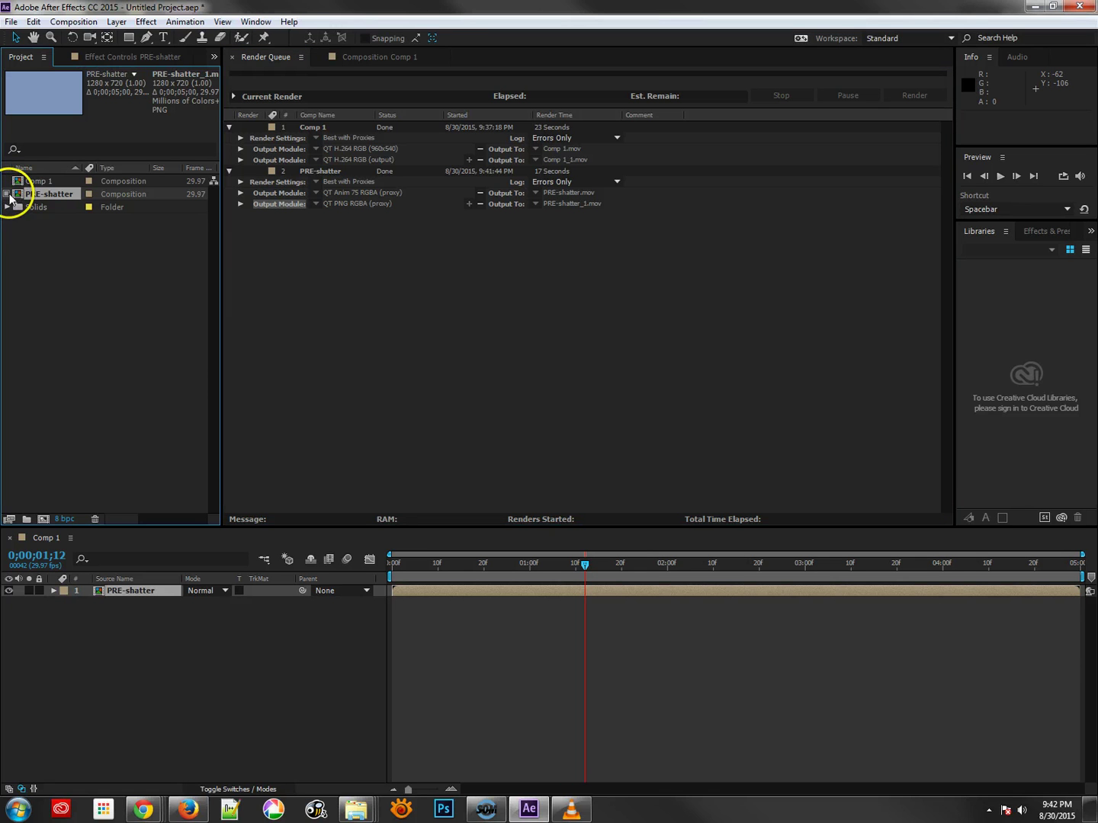
double_click(19, 183)
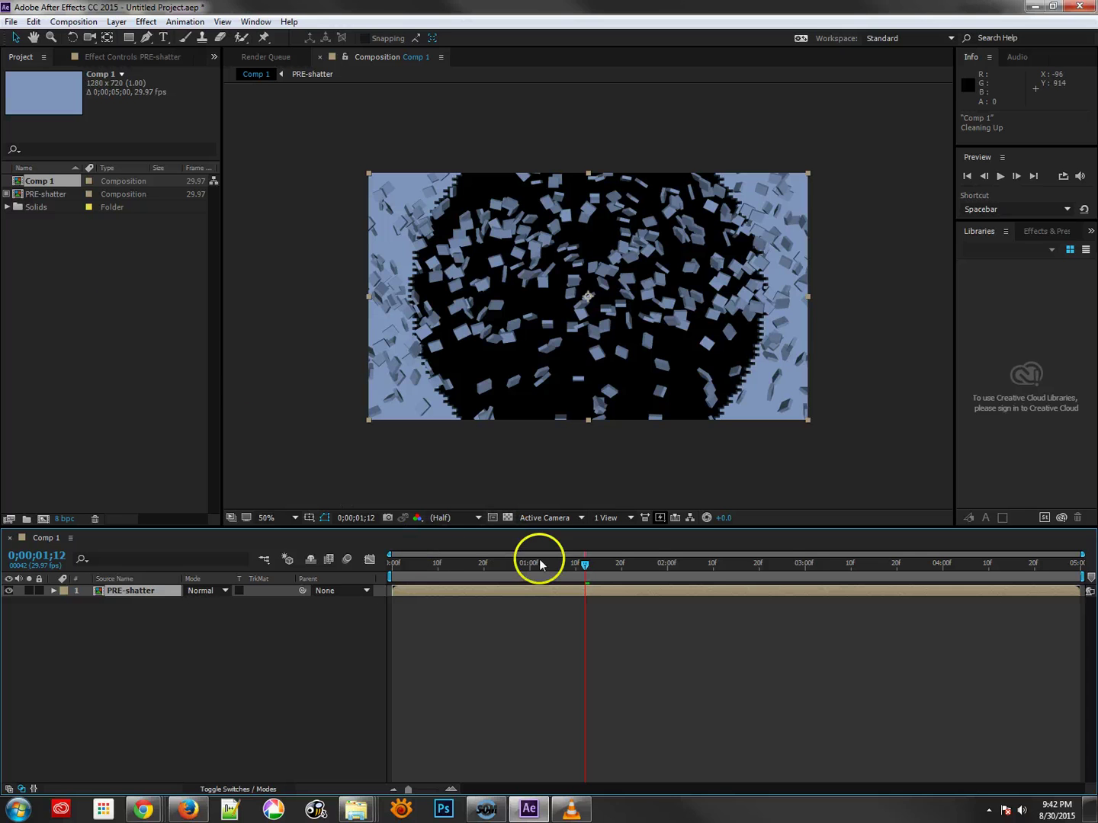
left_click_drag(538, 564, 684, 573)
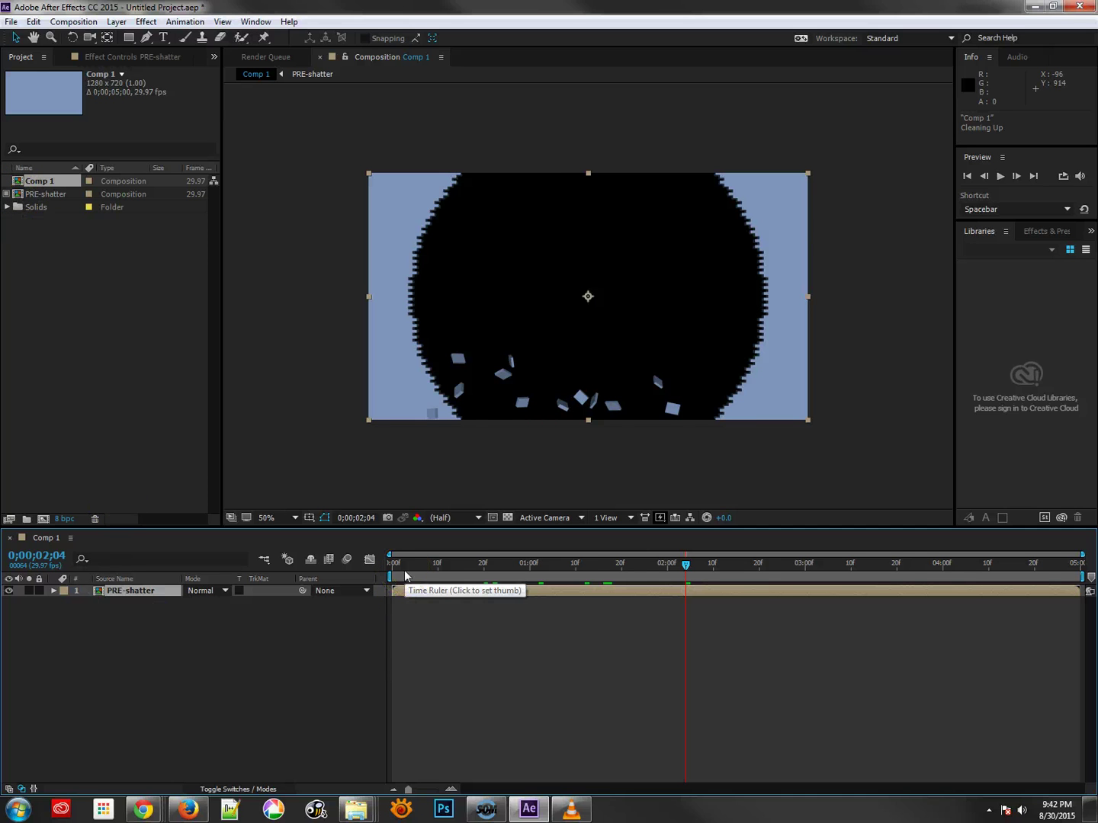
left_click(640, 568)
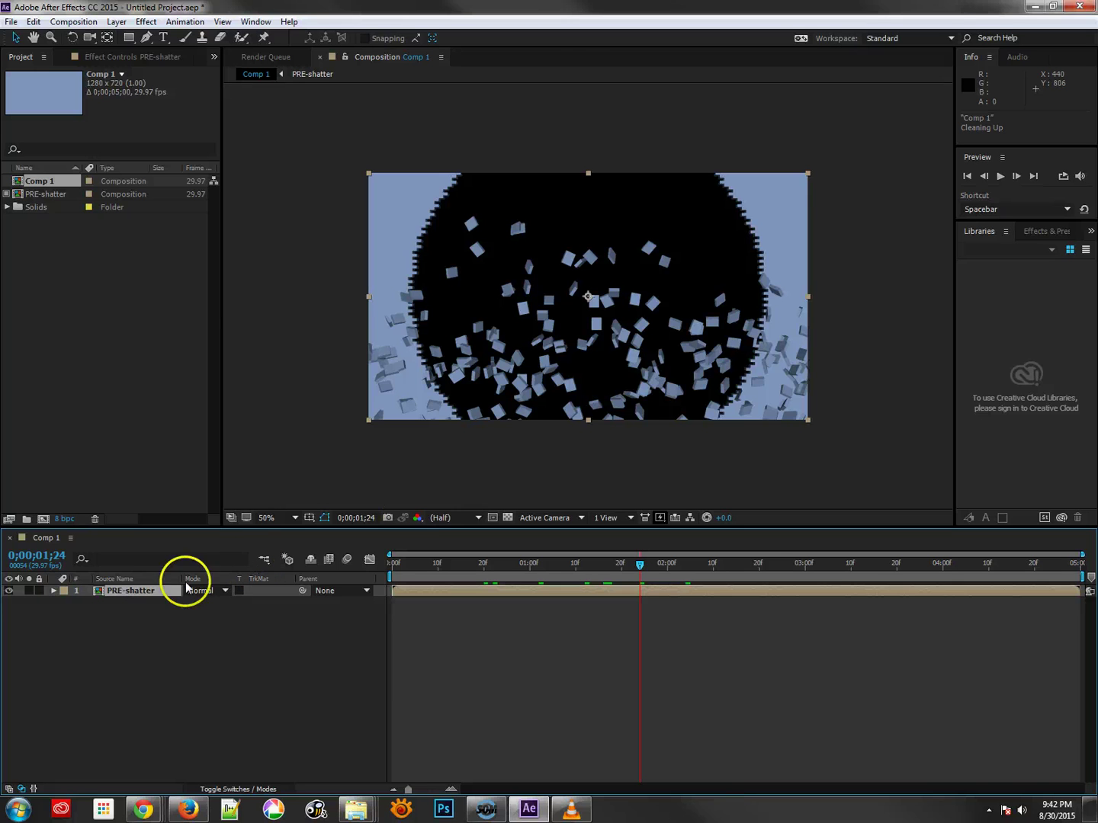
Open the PRE-shatter composition, scrub through it and display the Shatter effect controls of its solid layer.
double_click(99, 594)
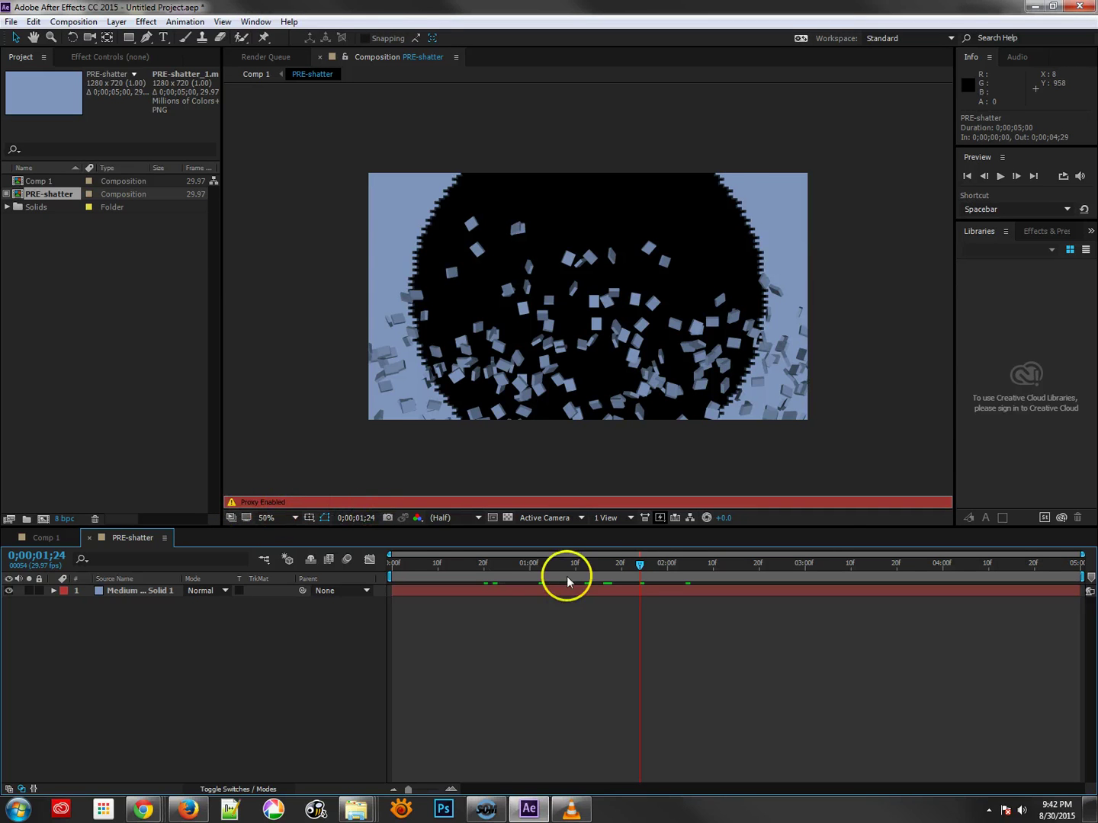
mouse_move(566, 576)
left_mouse_down()
mouse_move(583, 563)
mouse_move(452, 576)
mouse_move(548, 577)
left_mouse_up()
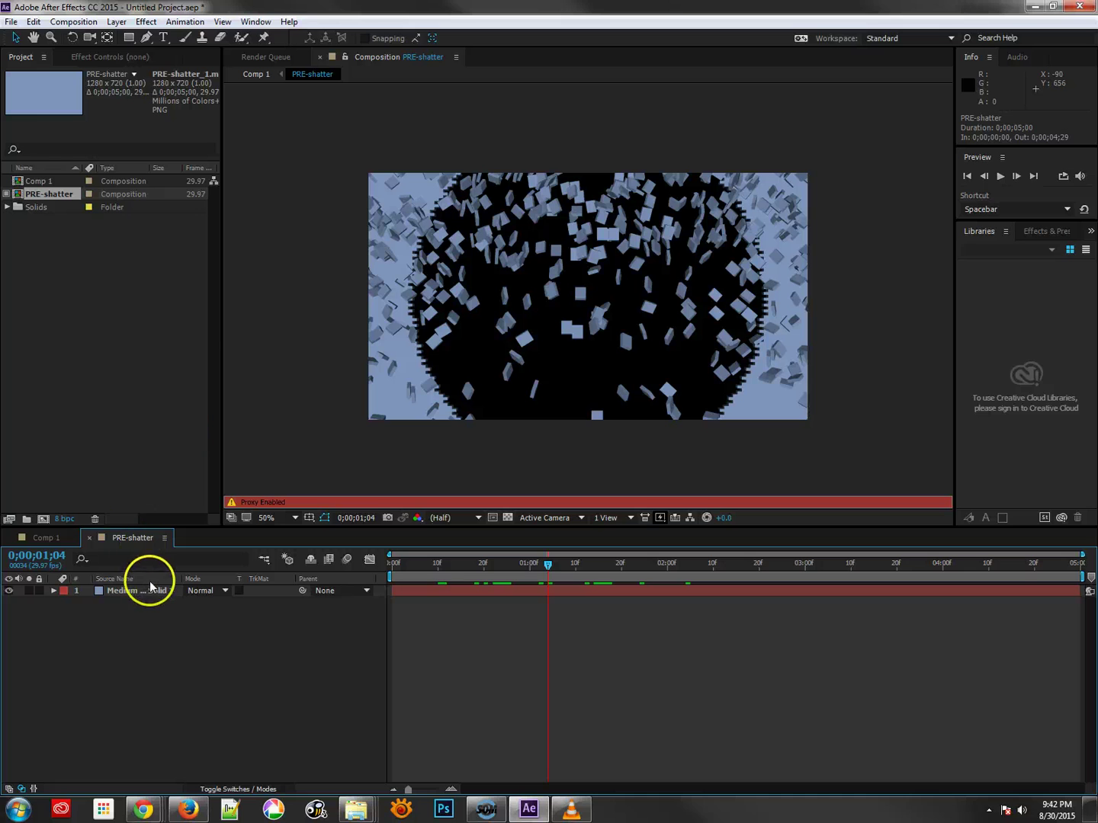
left_click(510, 590)
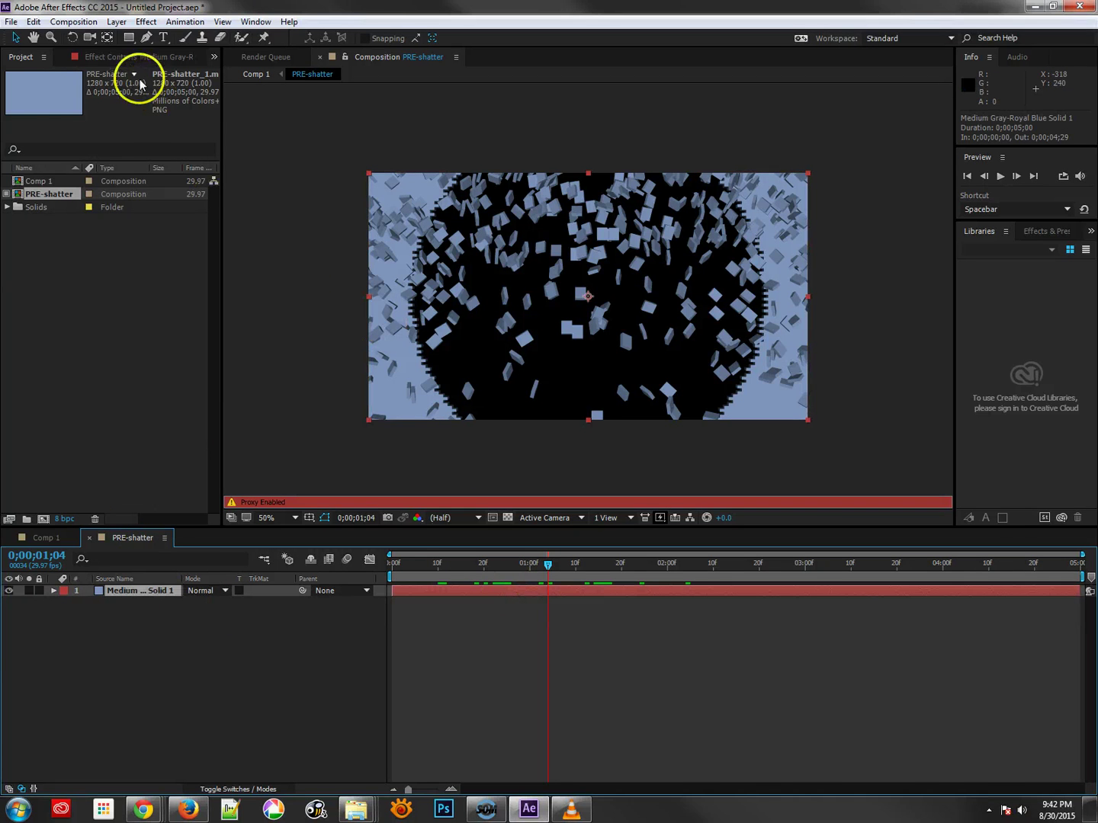
left_click(122, 57)
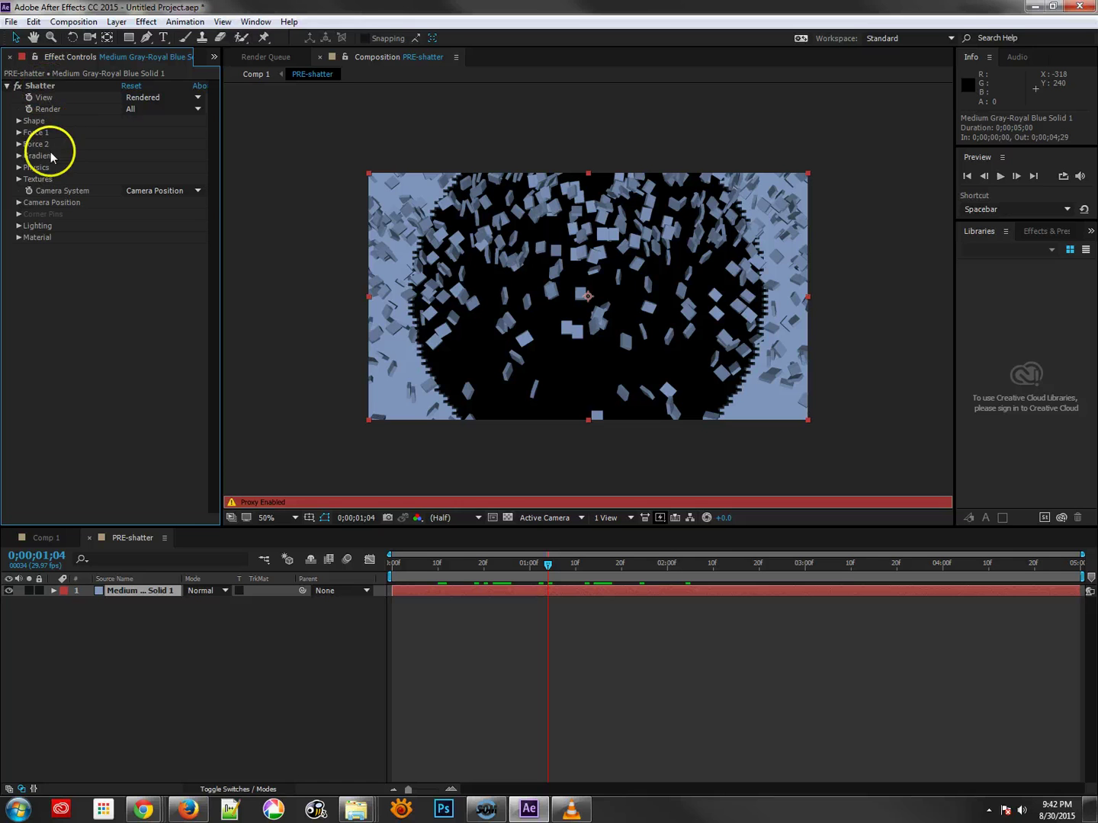
Set the Shatter effect's shape pattern to Planks on PRE-shatter's solid layer.
left_click(19, 120)
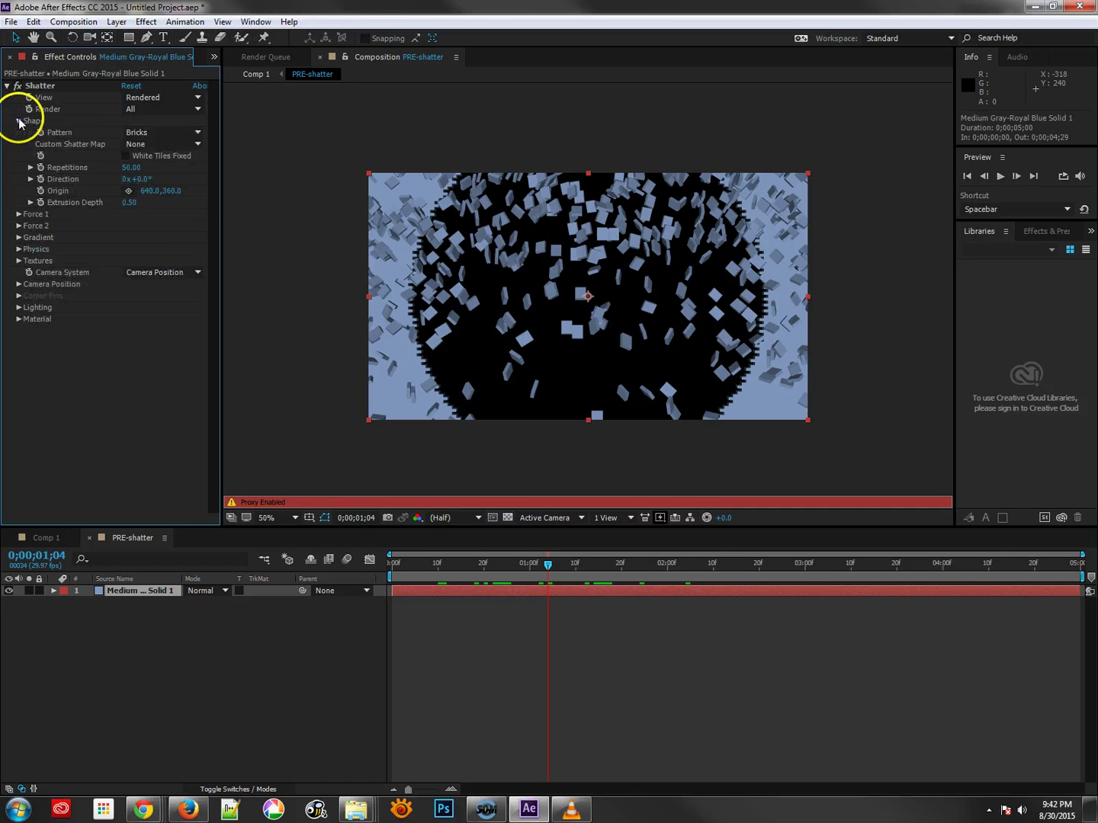
left_click(148, 132)
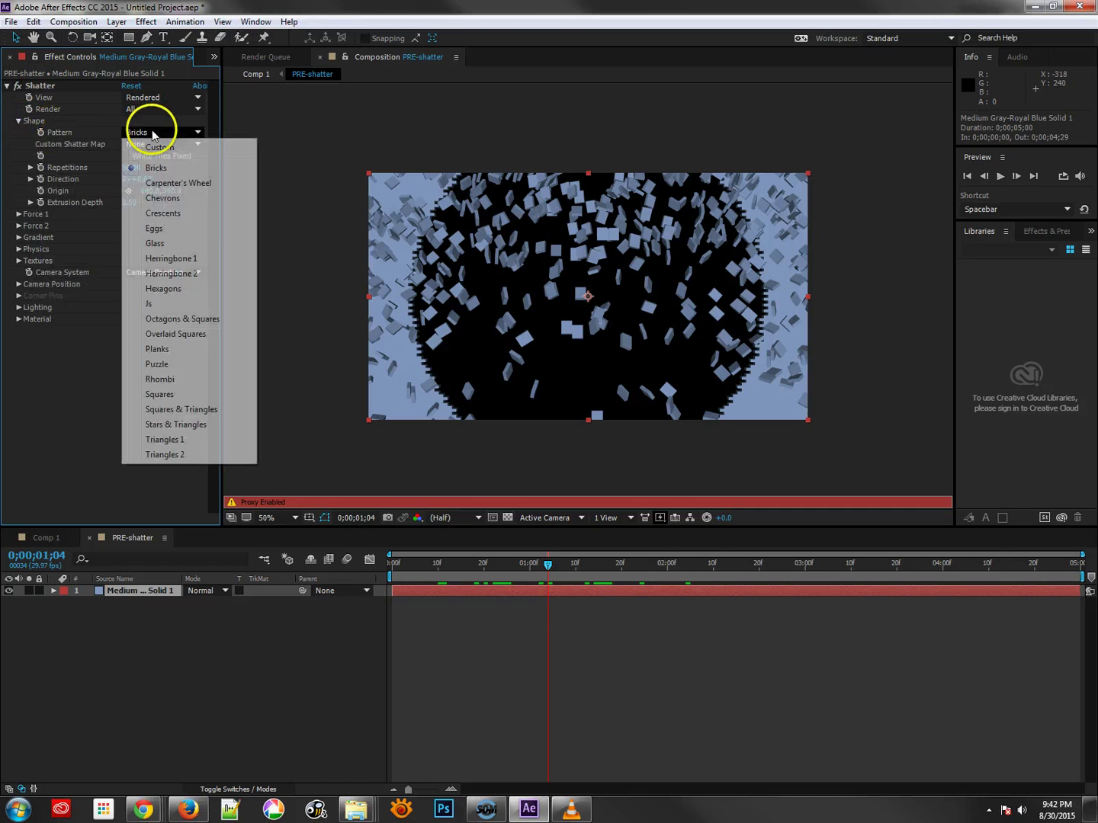
left_click(156, 348)
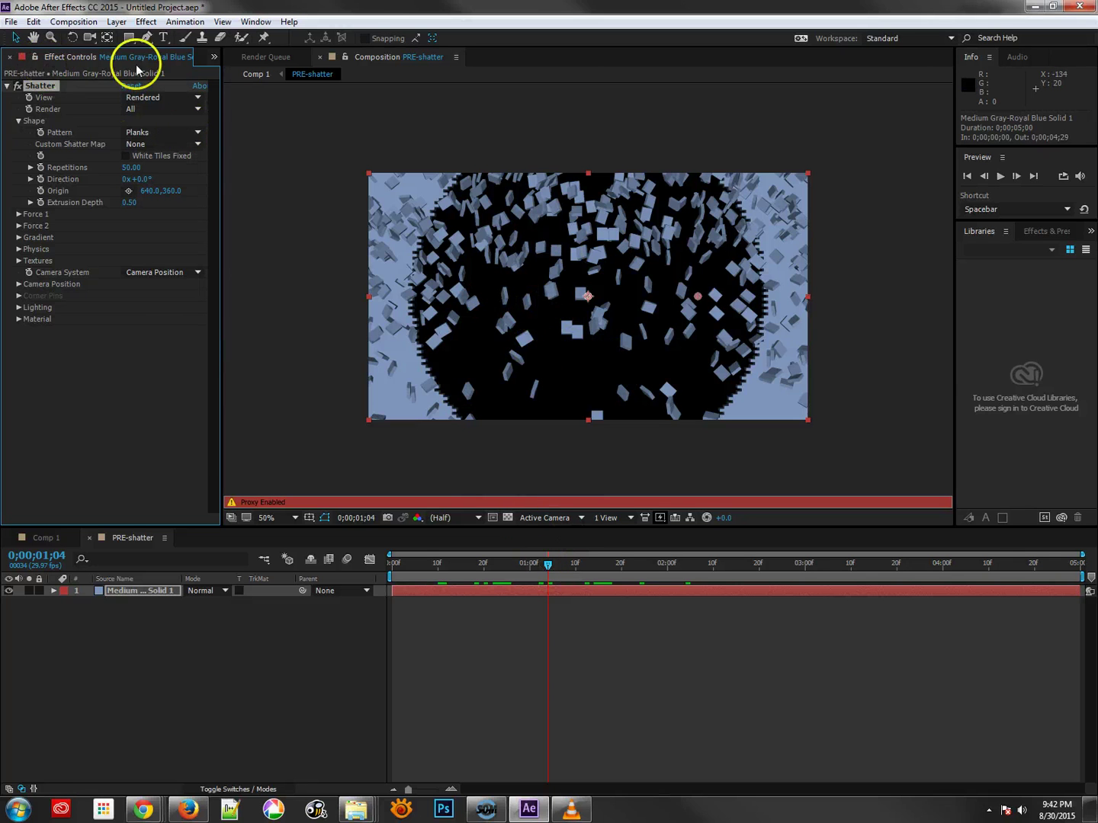
Switch off PRE-shatter's proxy in the project so the composition shows the live Shatter effect.
left_click(214, 56)
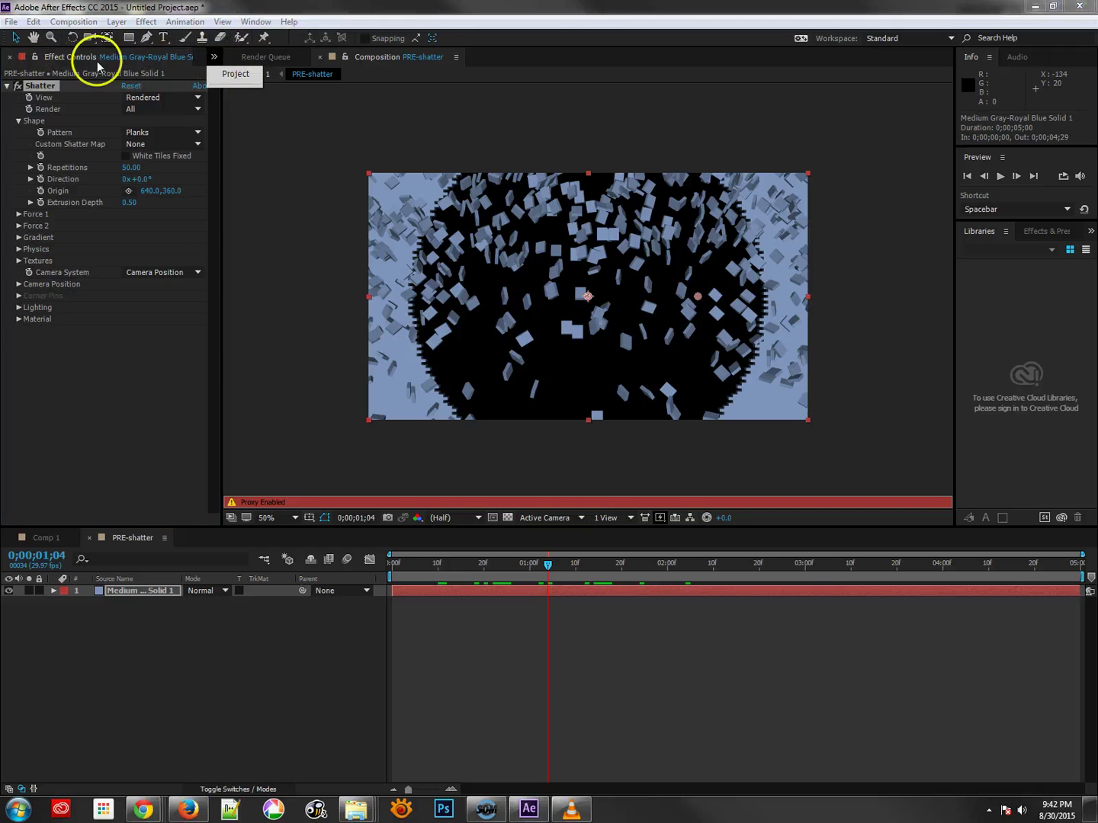
left_click(228, 73)
left_click(7, 196)
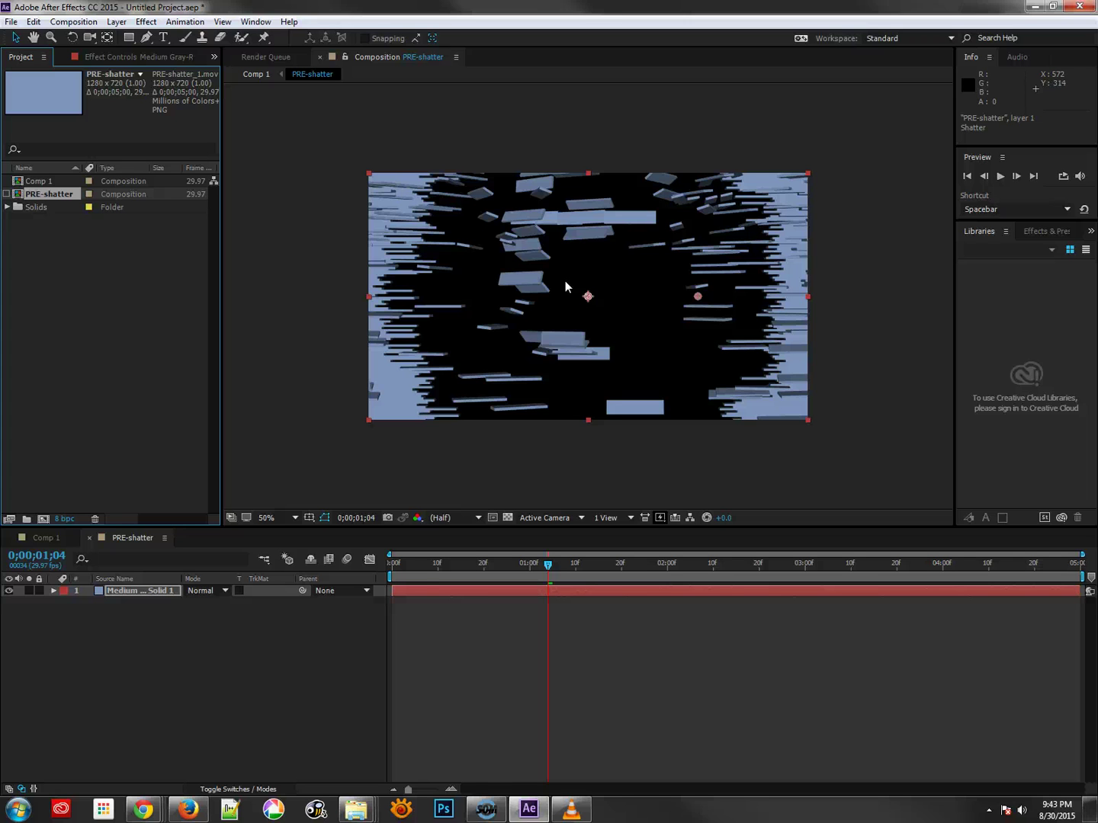
Create a movie proxy of PRE-shatter and set its render settings to "Best with Proxies".
right_click(20, 201)
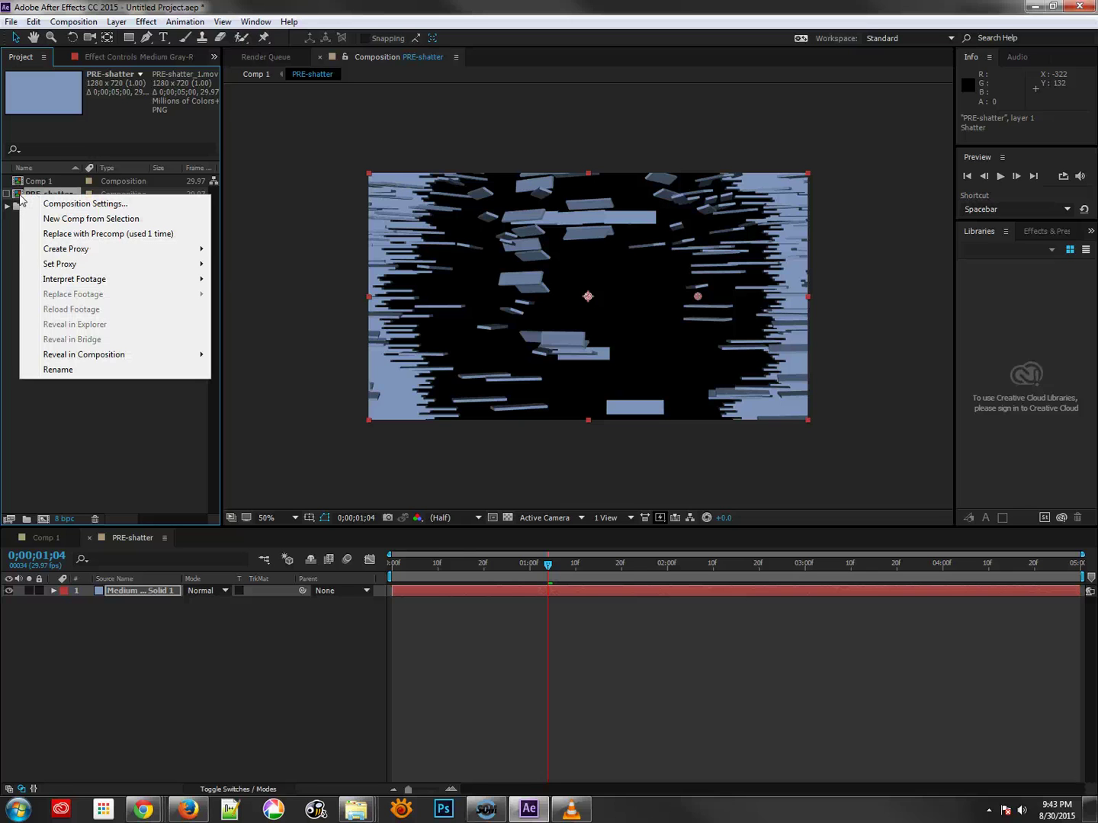
mouse_move(96, 250)
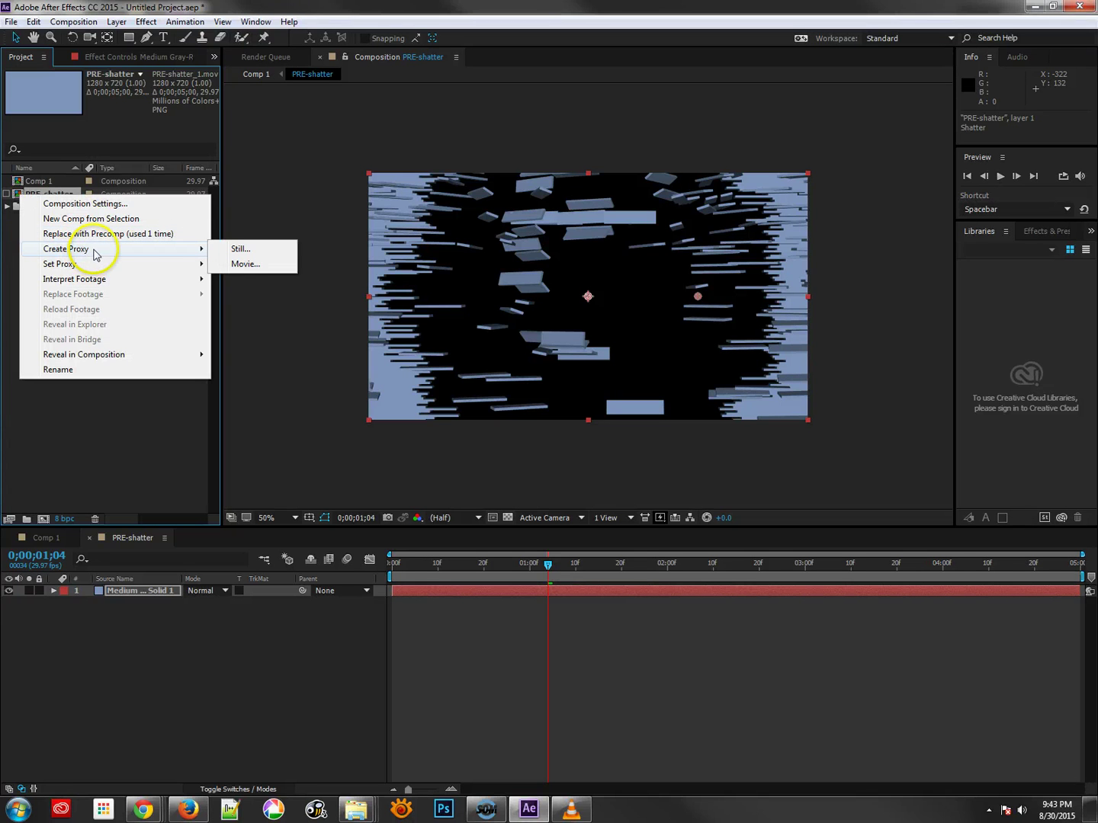
left_click(250, 266)
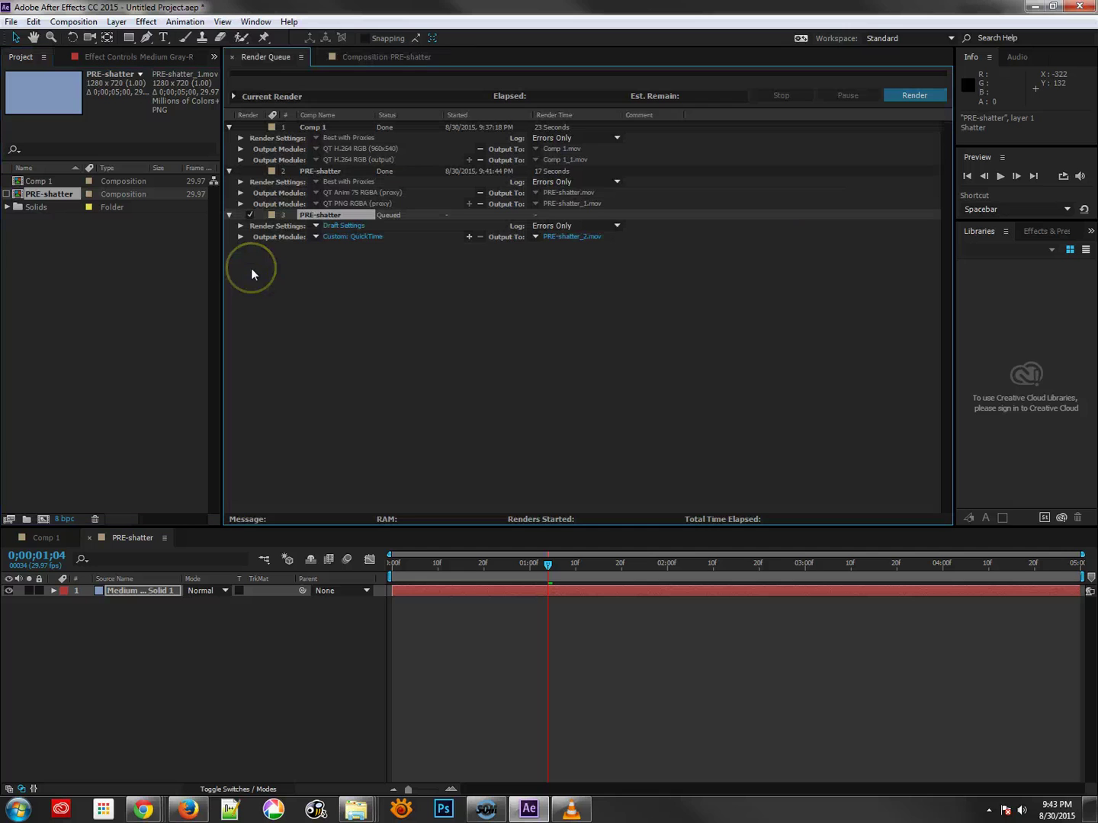
left_click(314, 228)
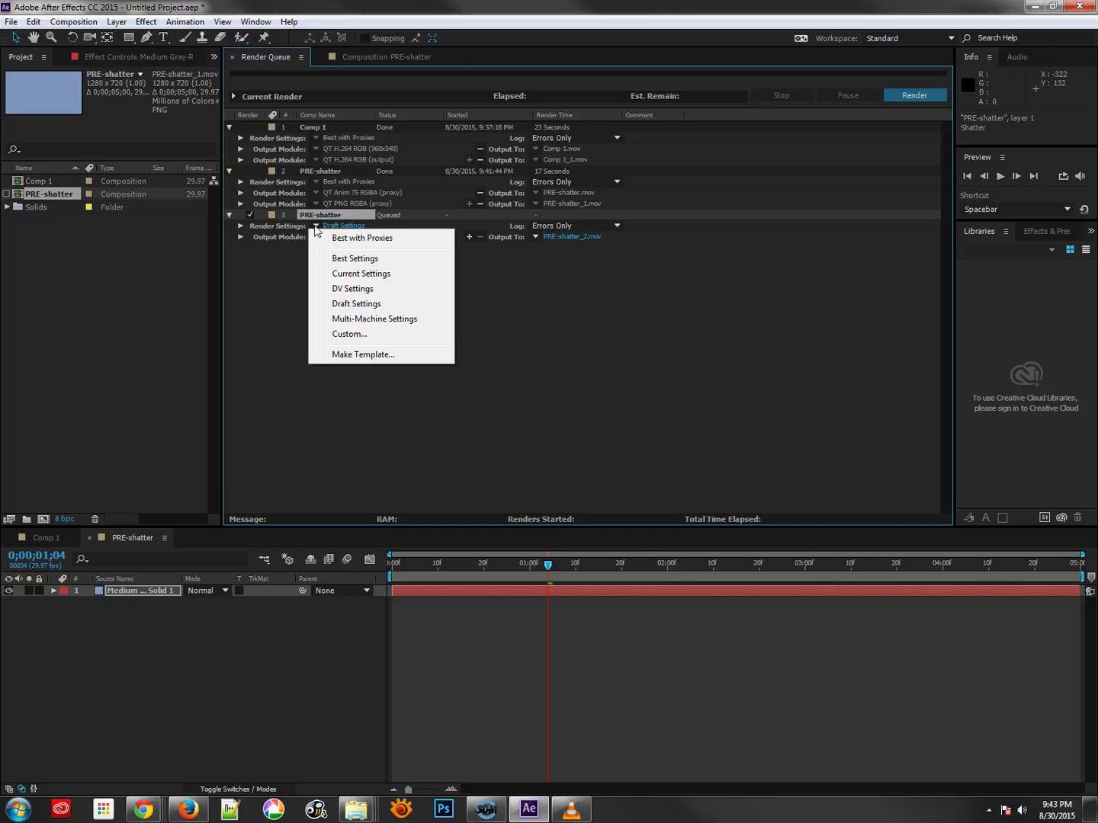
left_click(353, 238)
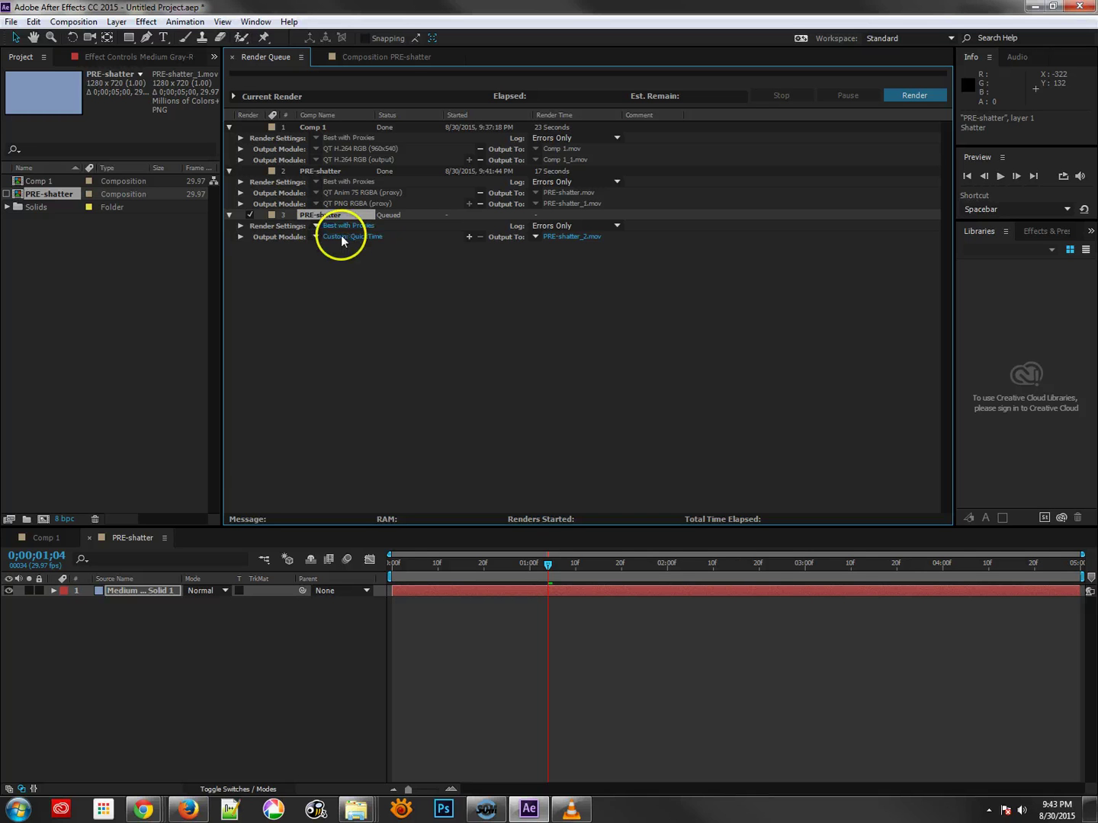
Assign the "QT PNG RGBA (proxy)" template to the newly queued PRE-shatter item and review its output module settings.
left_click(316, 237)
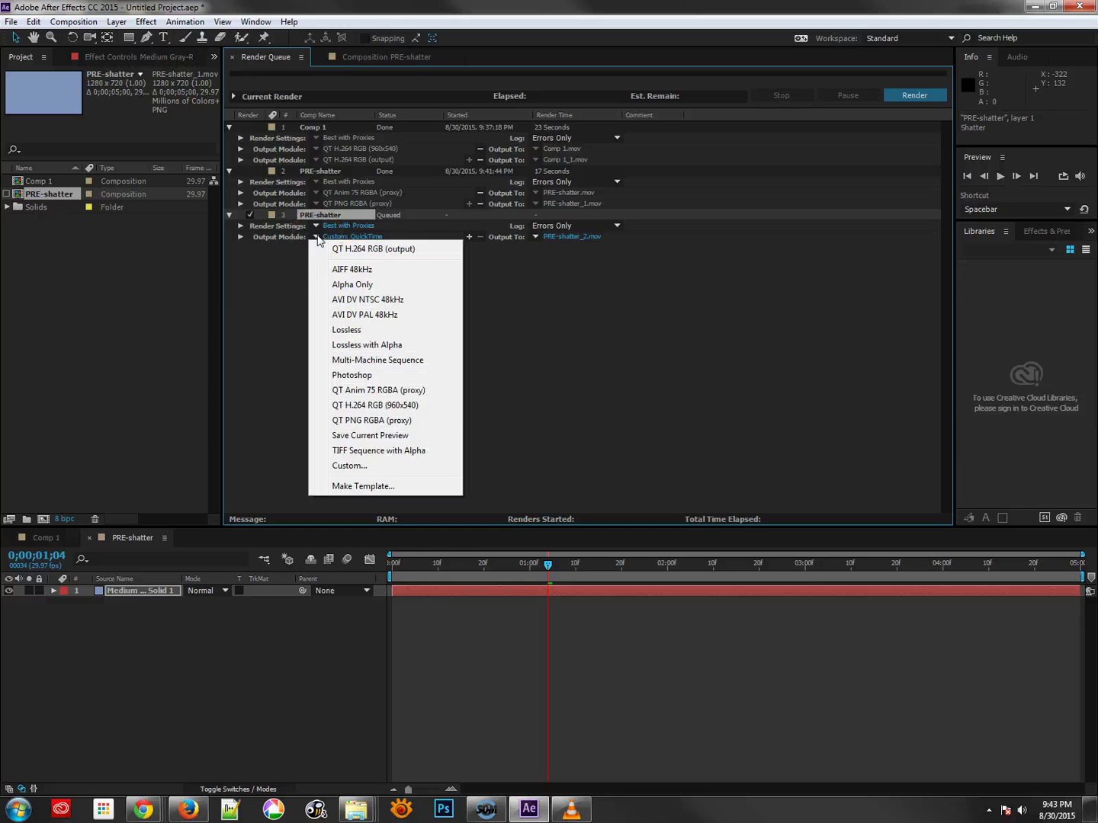
left_click(376, 421)
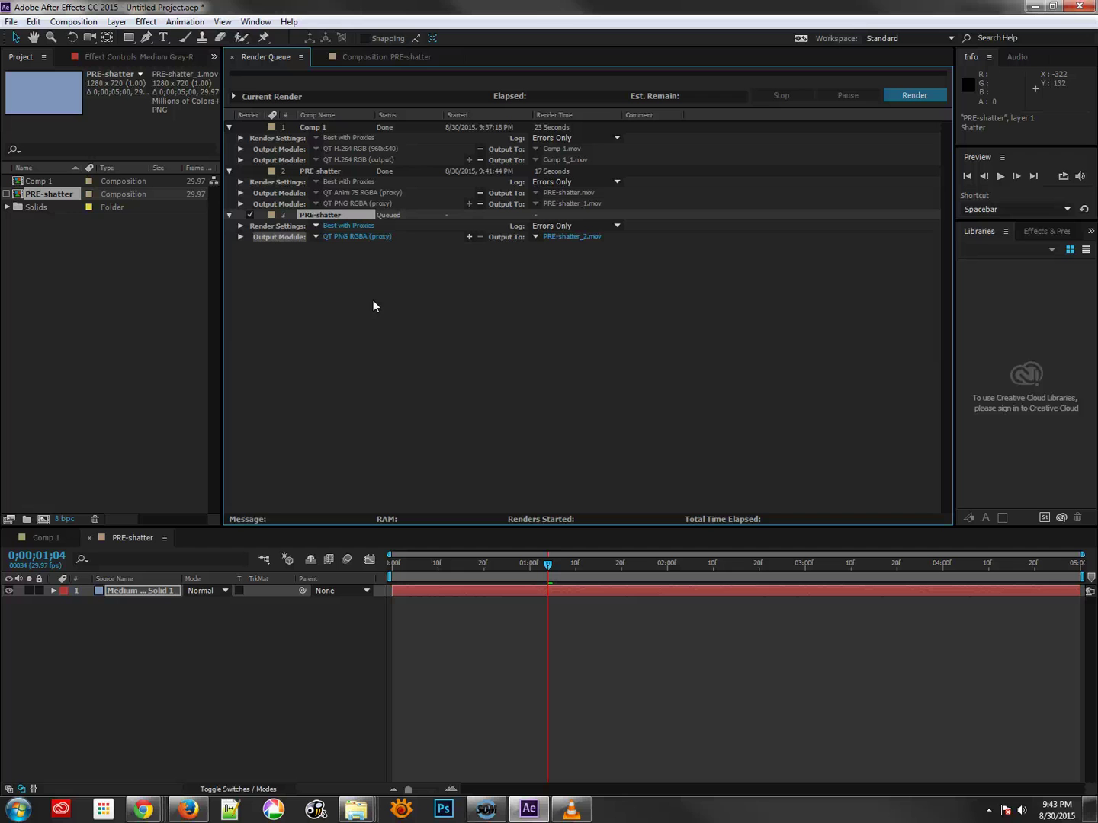
left_click(354, 237)
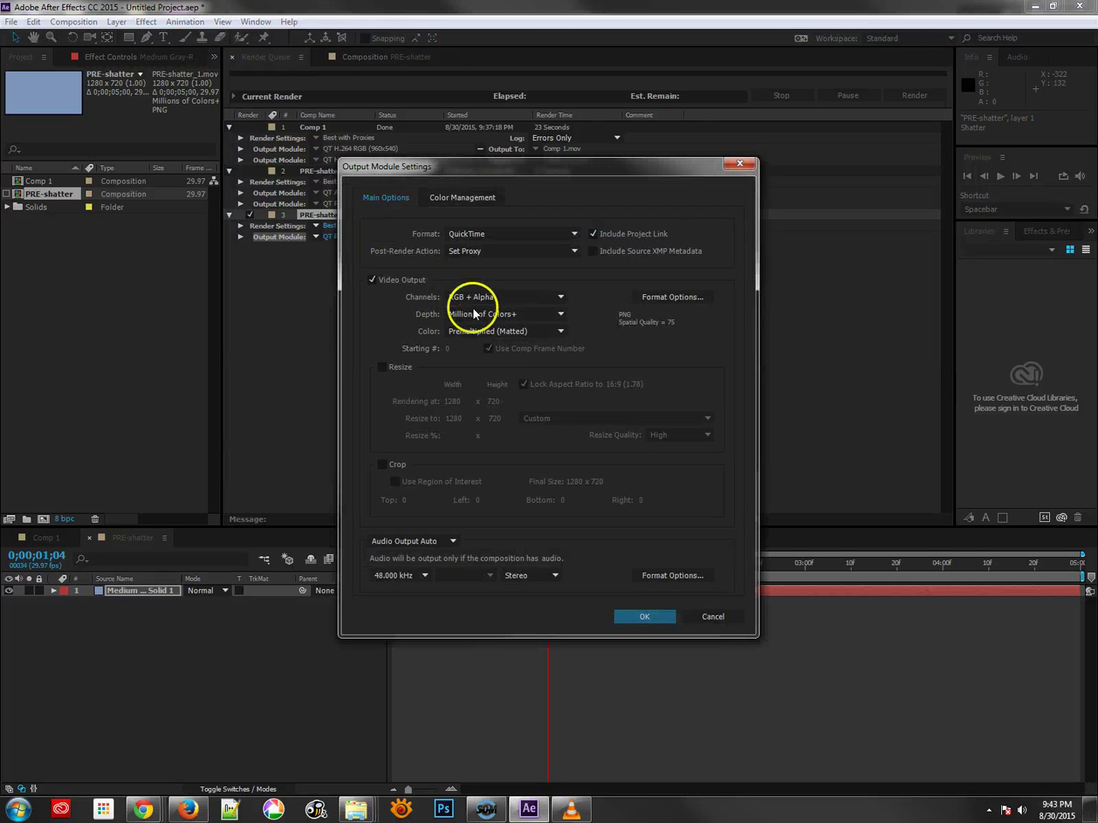
left_click(703, 615)
Assign the "QT Anim 75 RGBA (proxy)" template to the newly queued PRE-shatter item and review its output module settings.
left_click(315, 236)
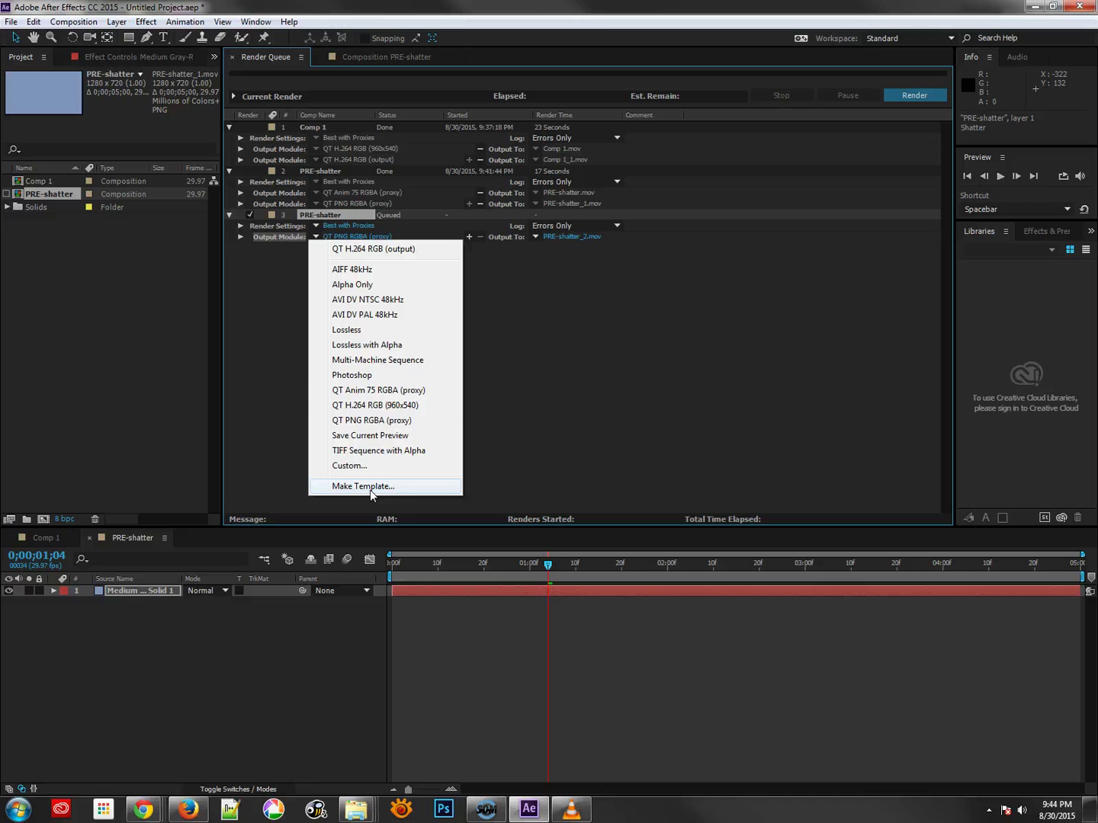
left_click(350, 391)
left_click(386, 238)
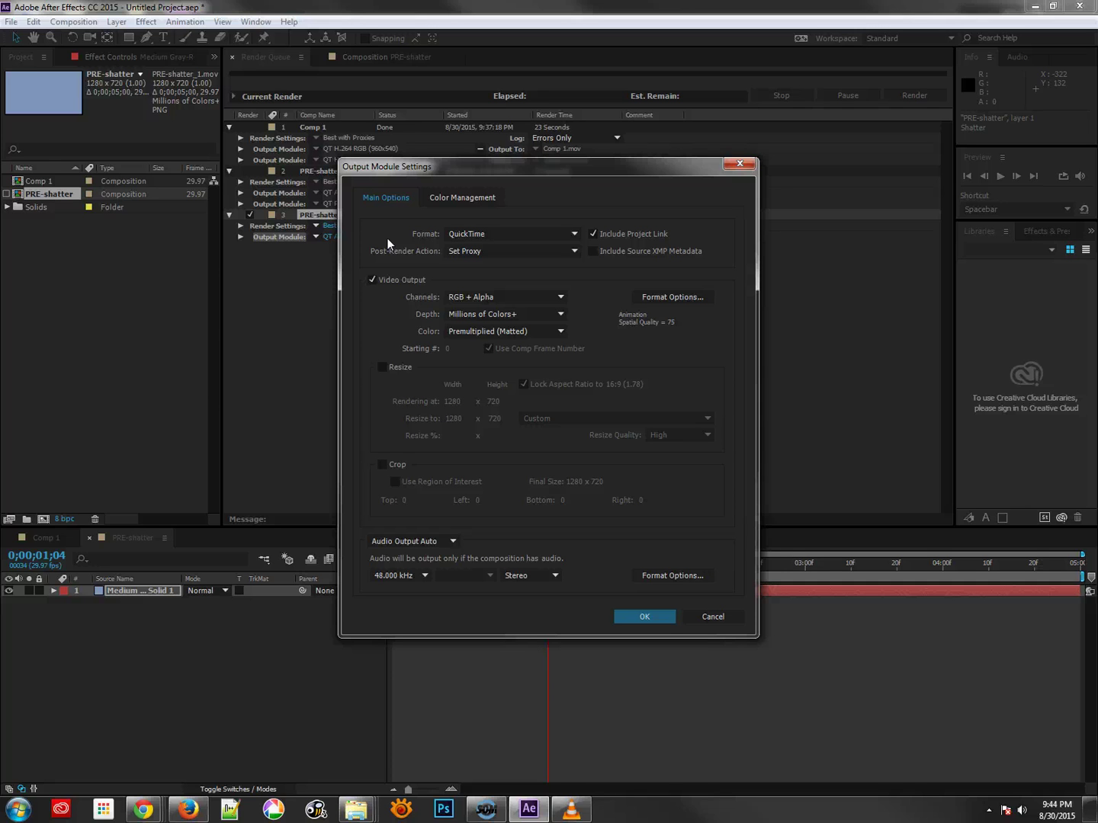
left_click(713, 615)
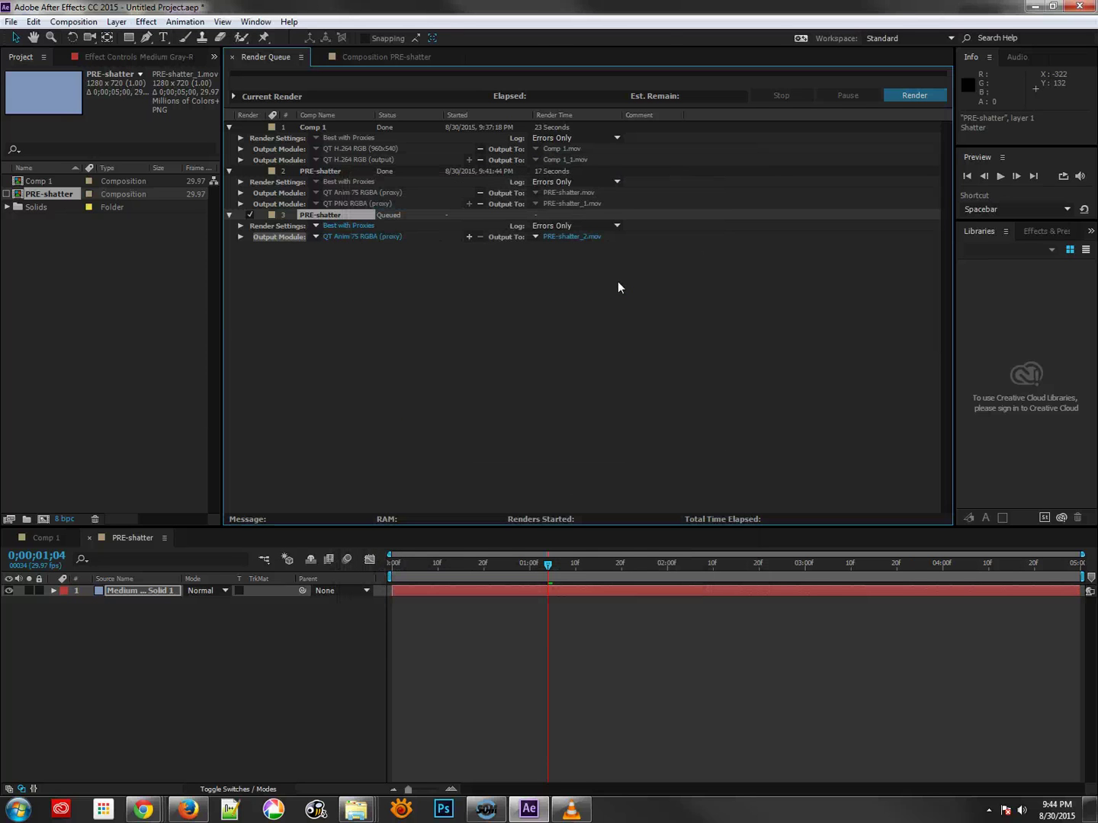